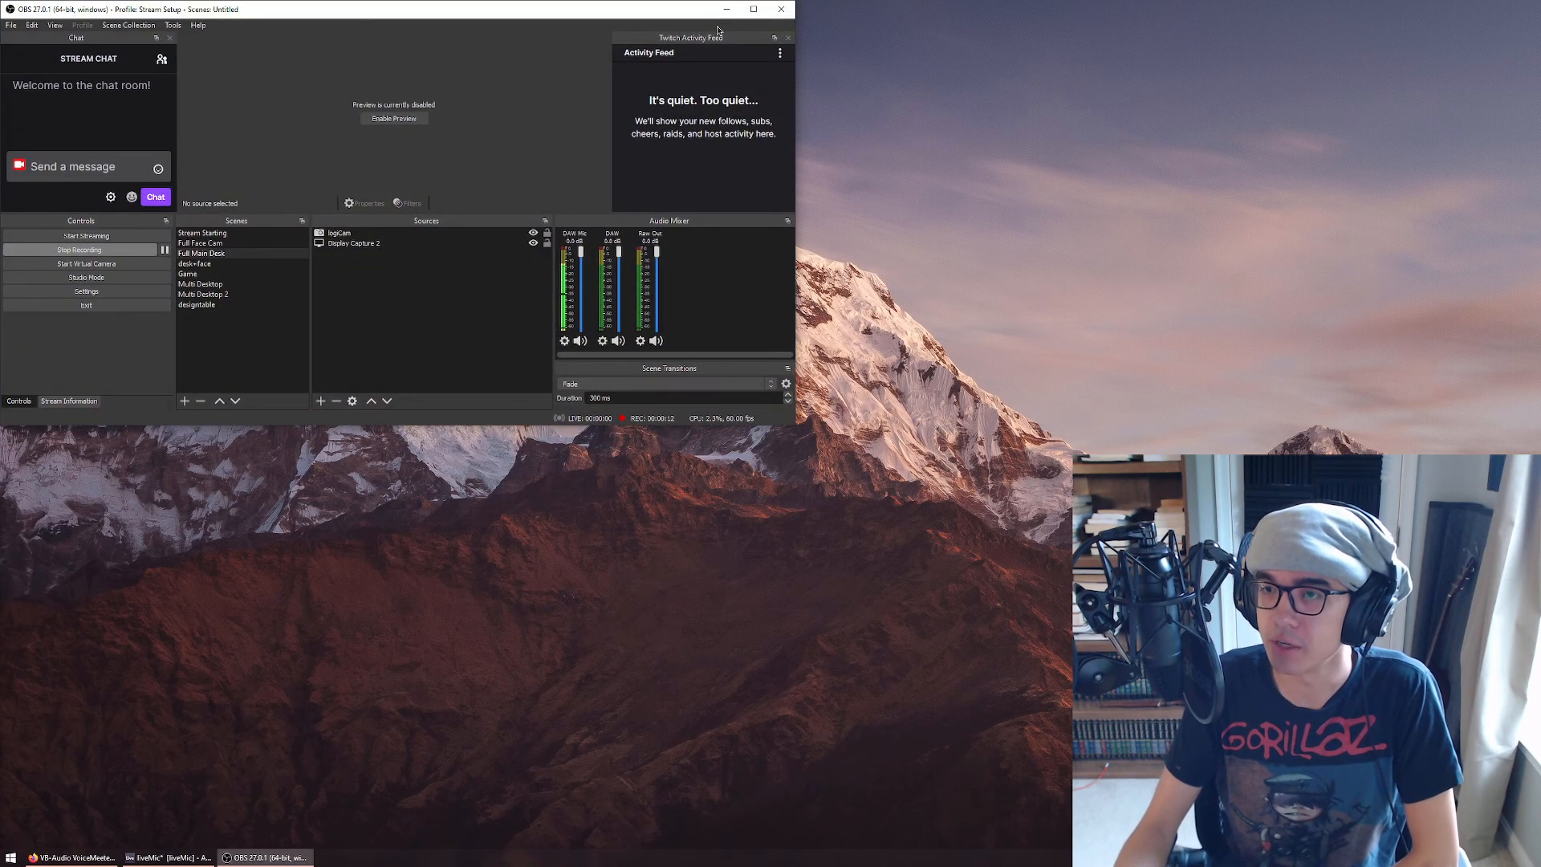
# Switch to the browser and review the article's list of best free DAWs, highlighting the Studio One Prime and Pro Tools | First recommendations
pyautogui.click(727, 8)
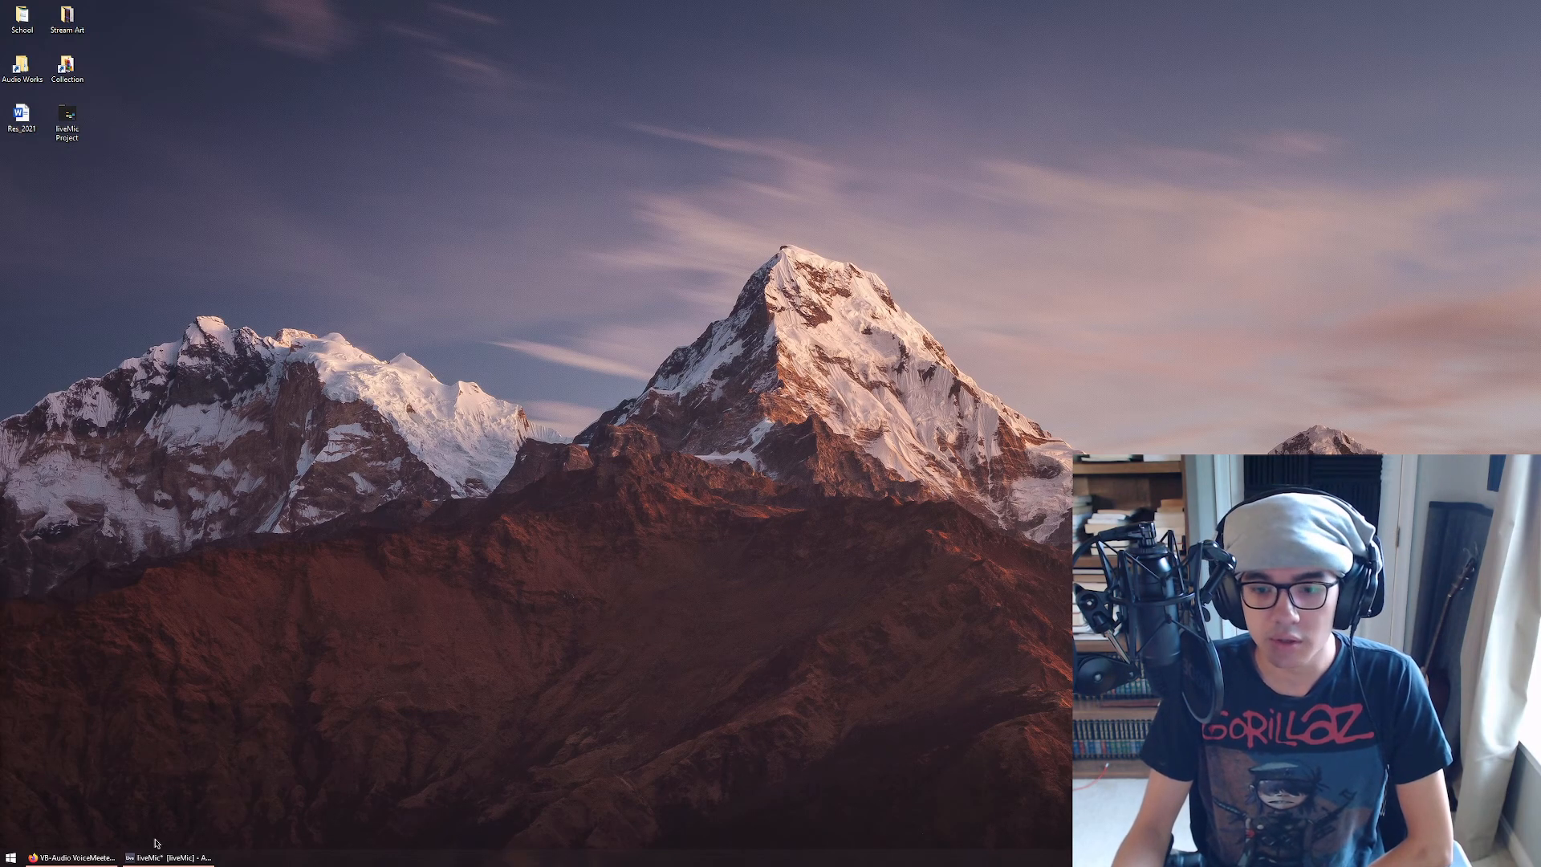
pyautogui.click(111, 857)
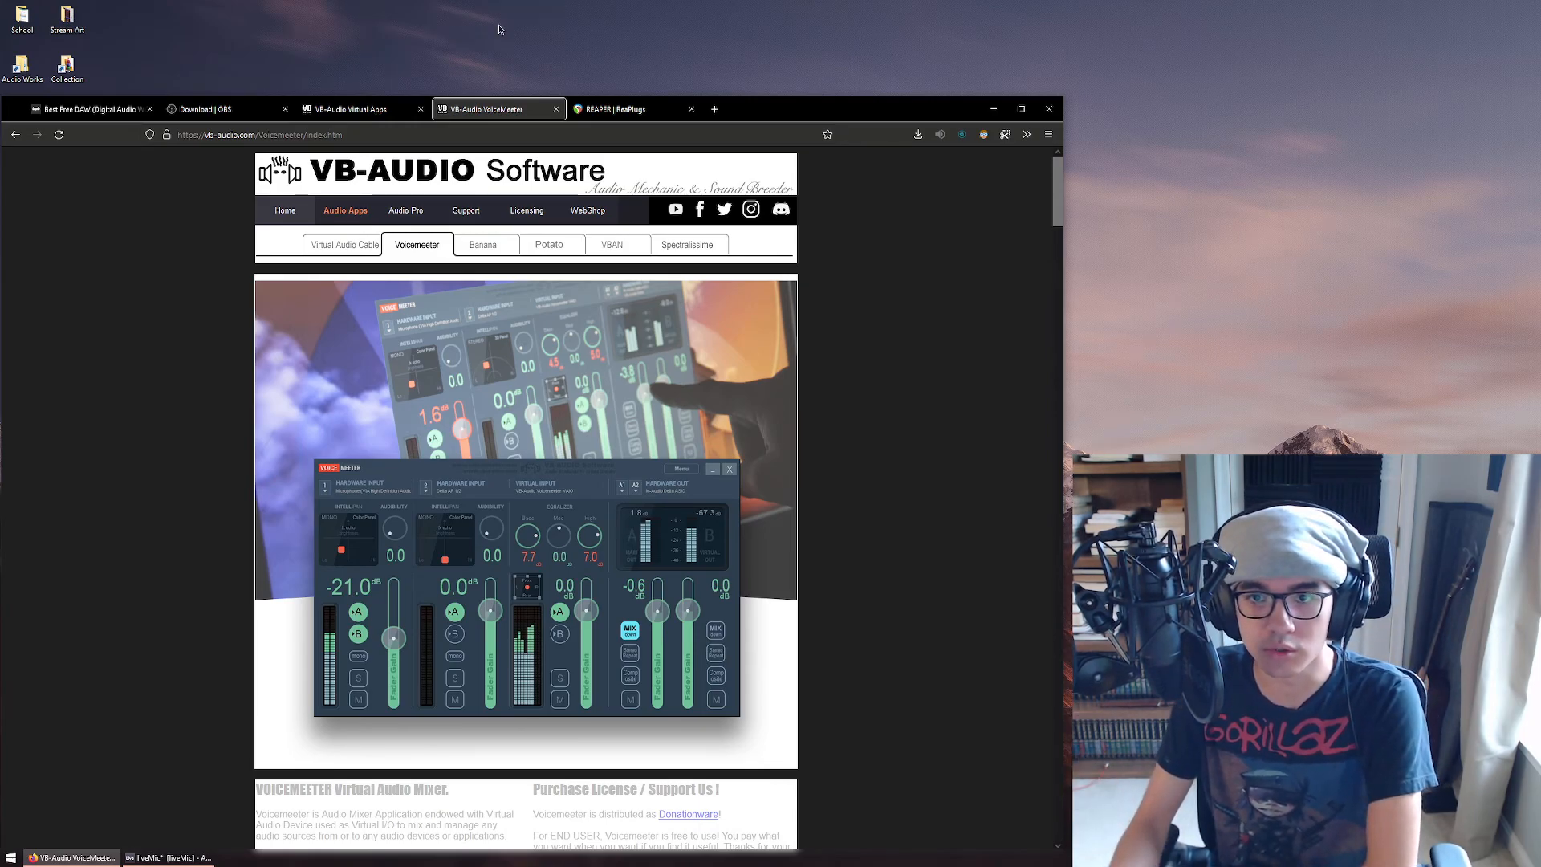
pyautogui.click(95, 110)
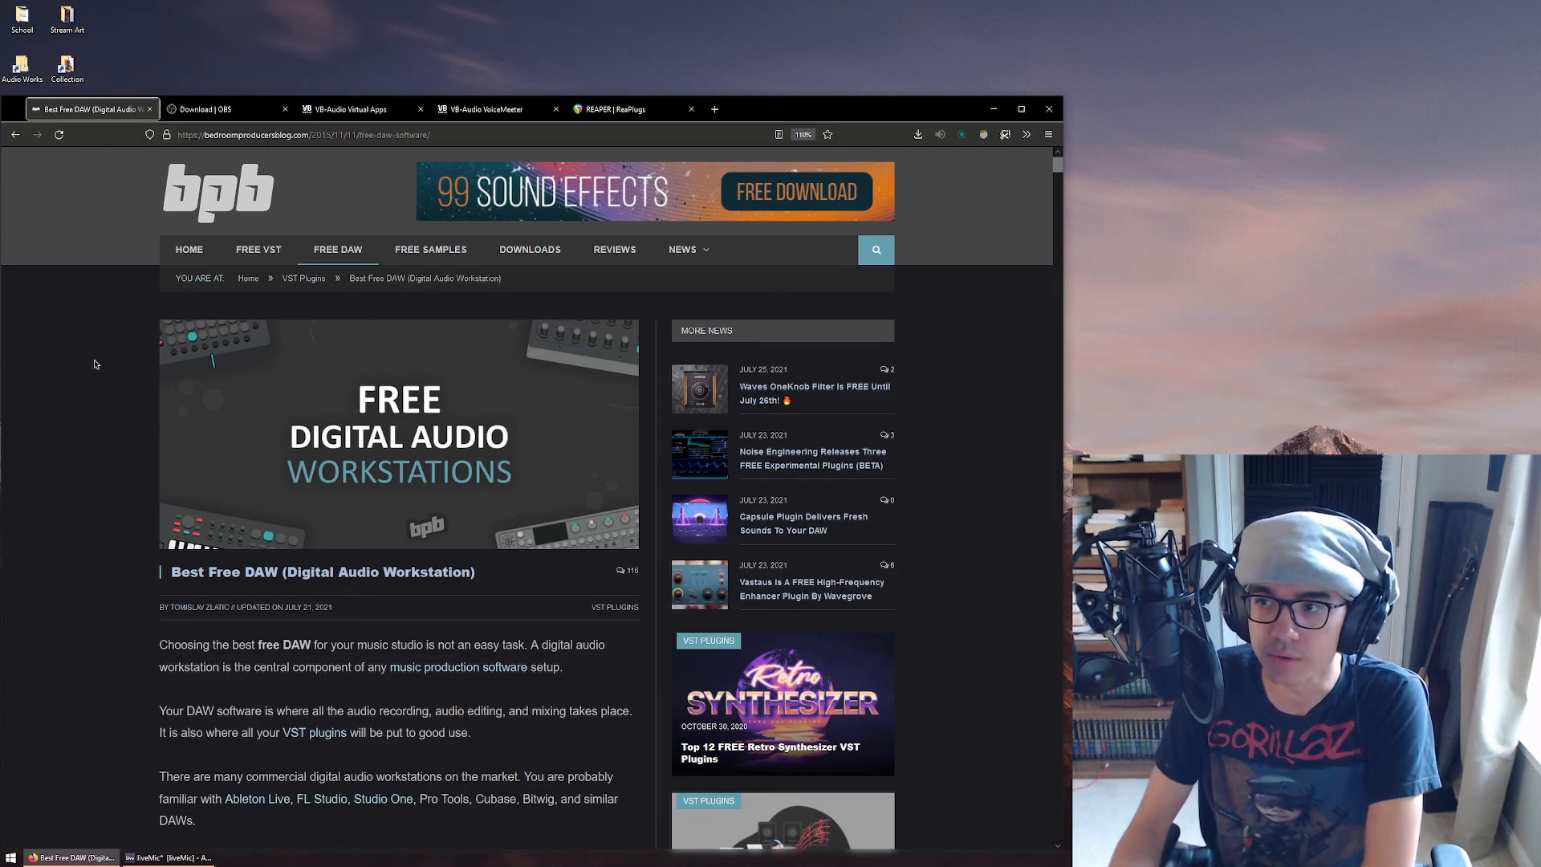
pyautogui.scroll(-4, 94, 363)
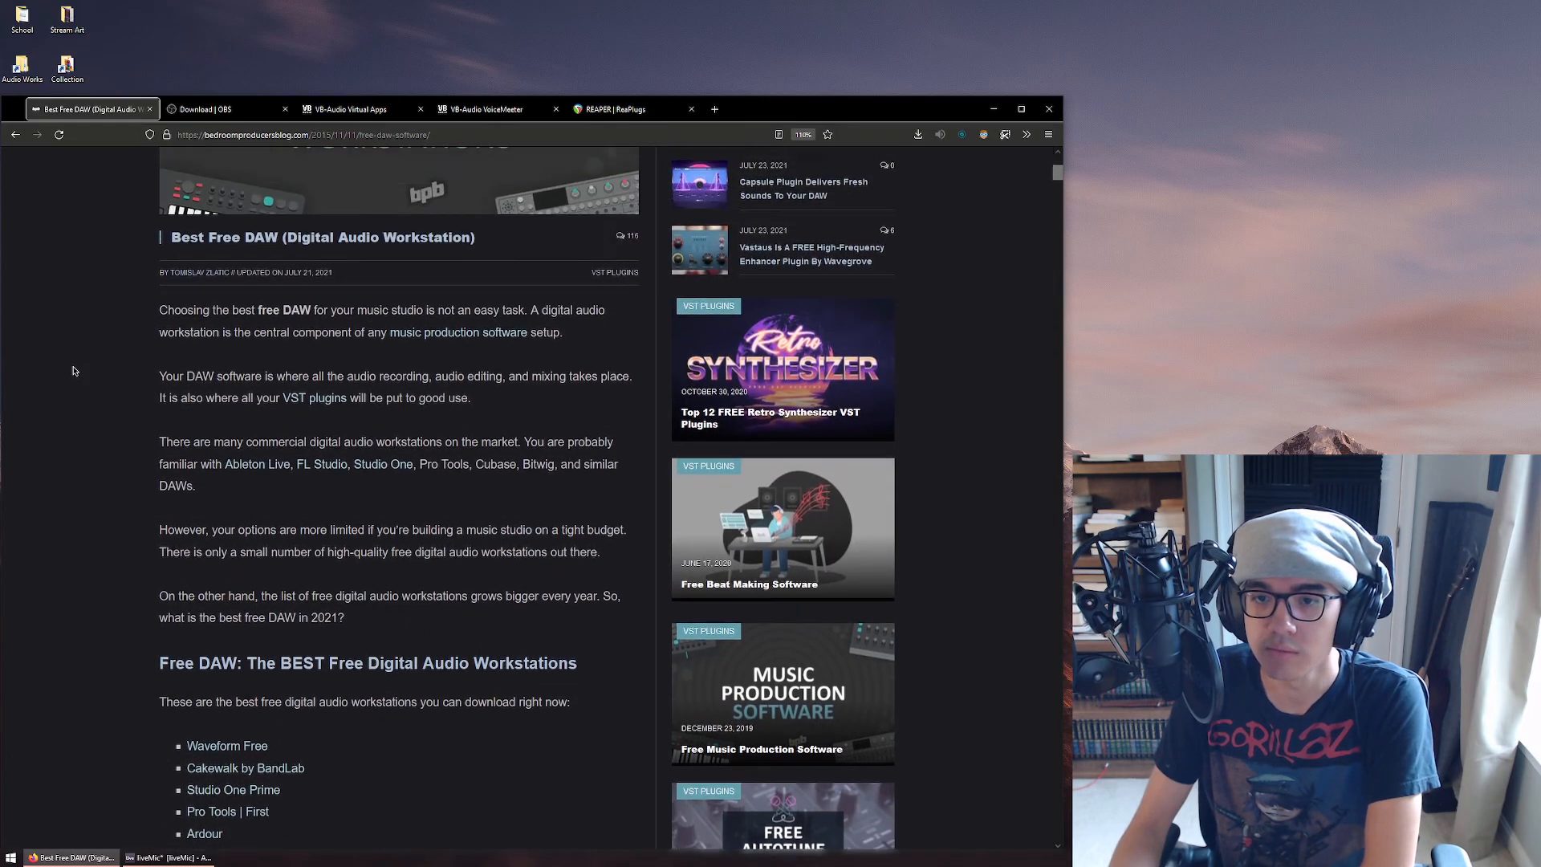
pyautogui.scroll(-4, 75, 370)
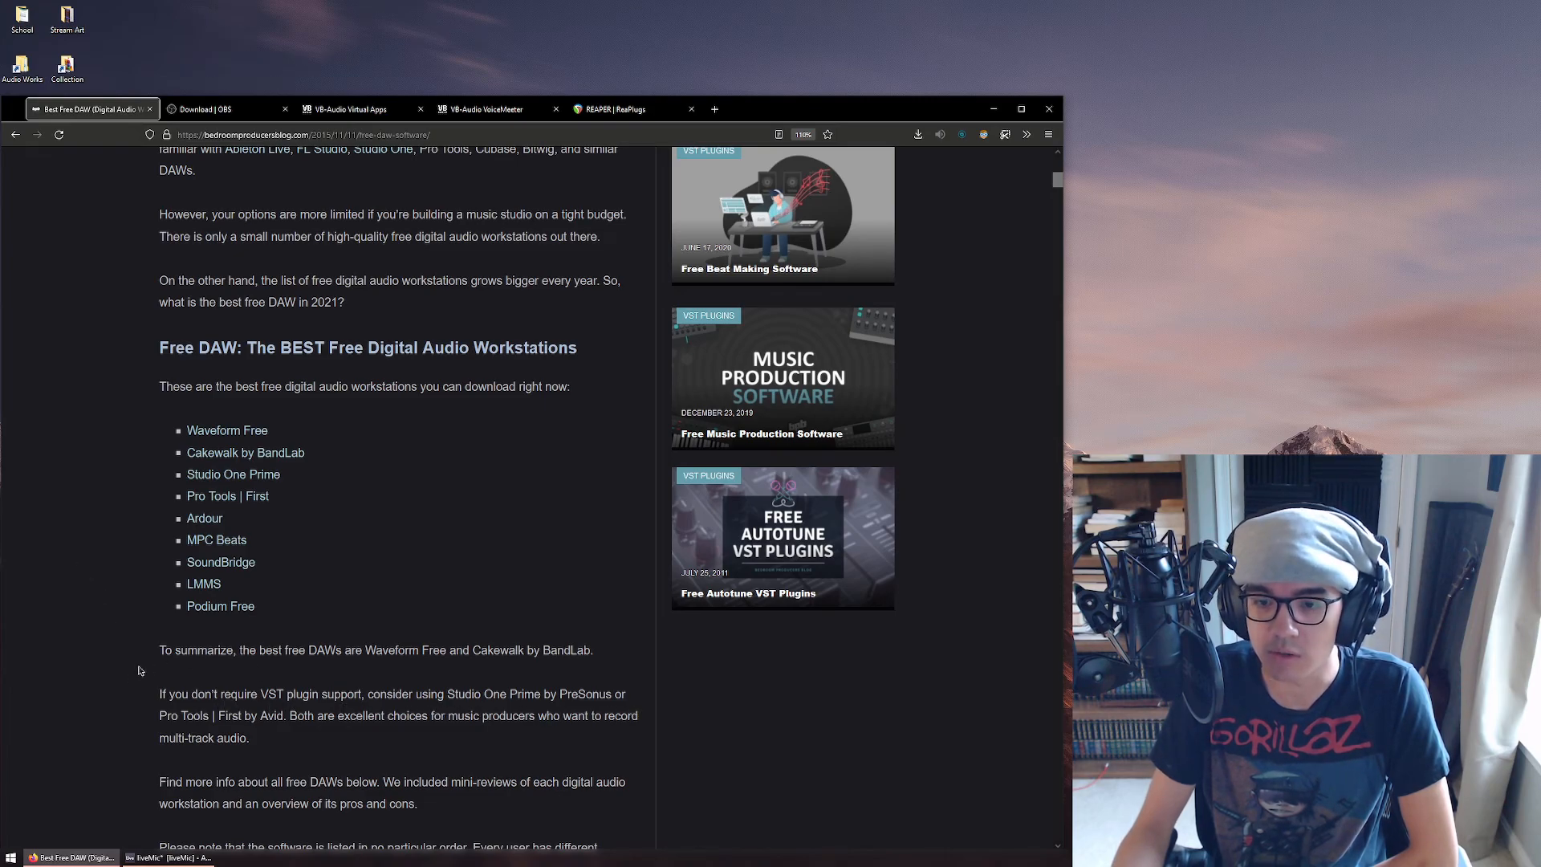
pyautogui.scroll(-1, 149, 667)
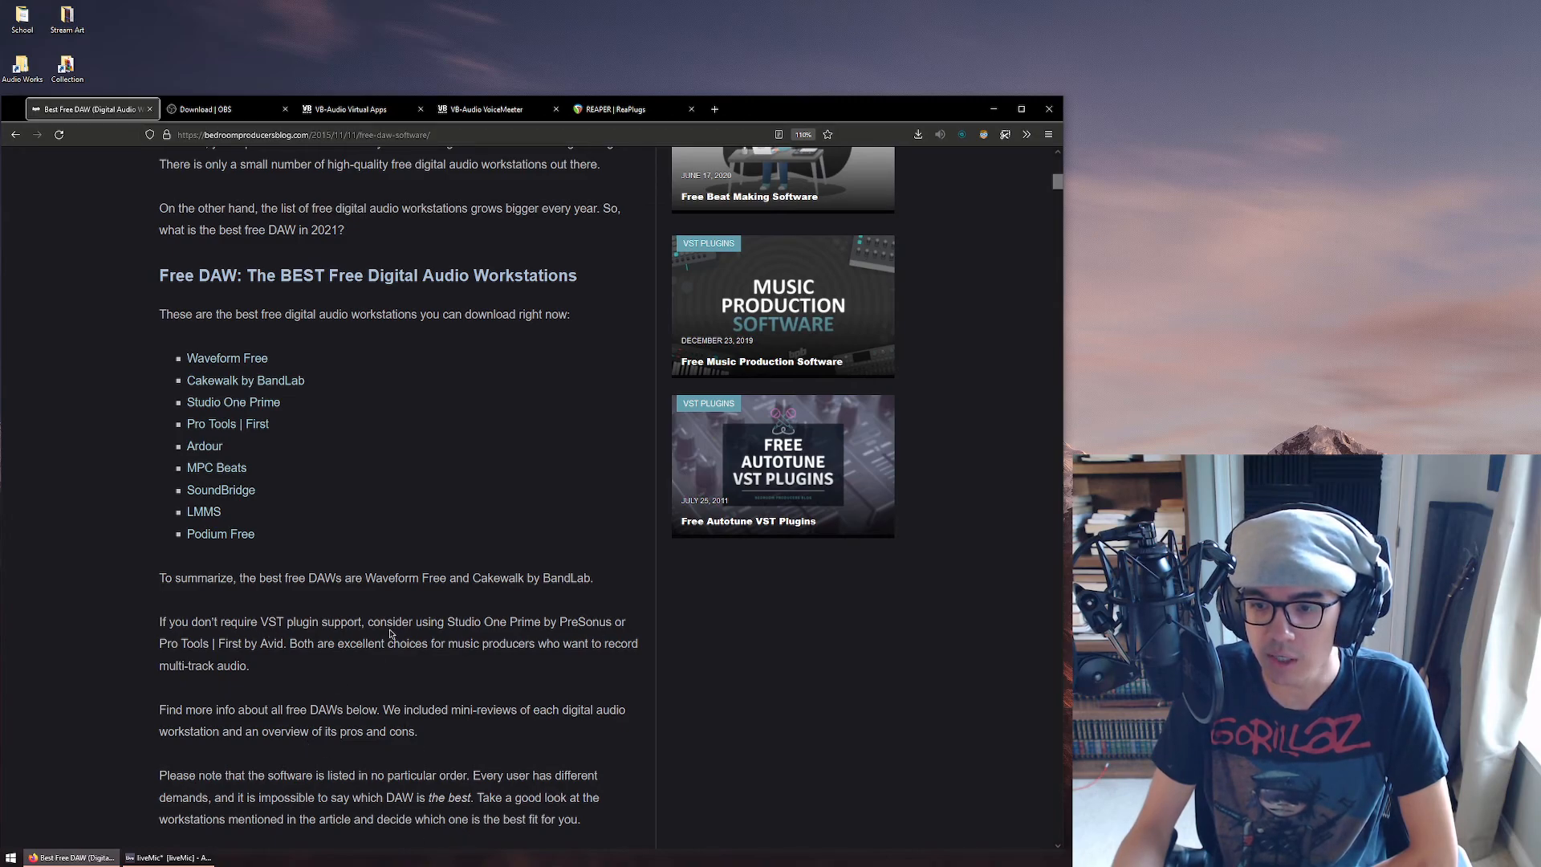
pyautogui.moveTo(447, 623); pyautogui.dragTo(611, 623)
pyautogui.moveTo(159, 643); pyautogui.dragTo(283, 644)
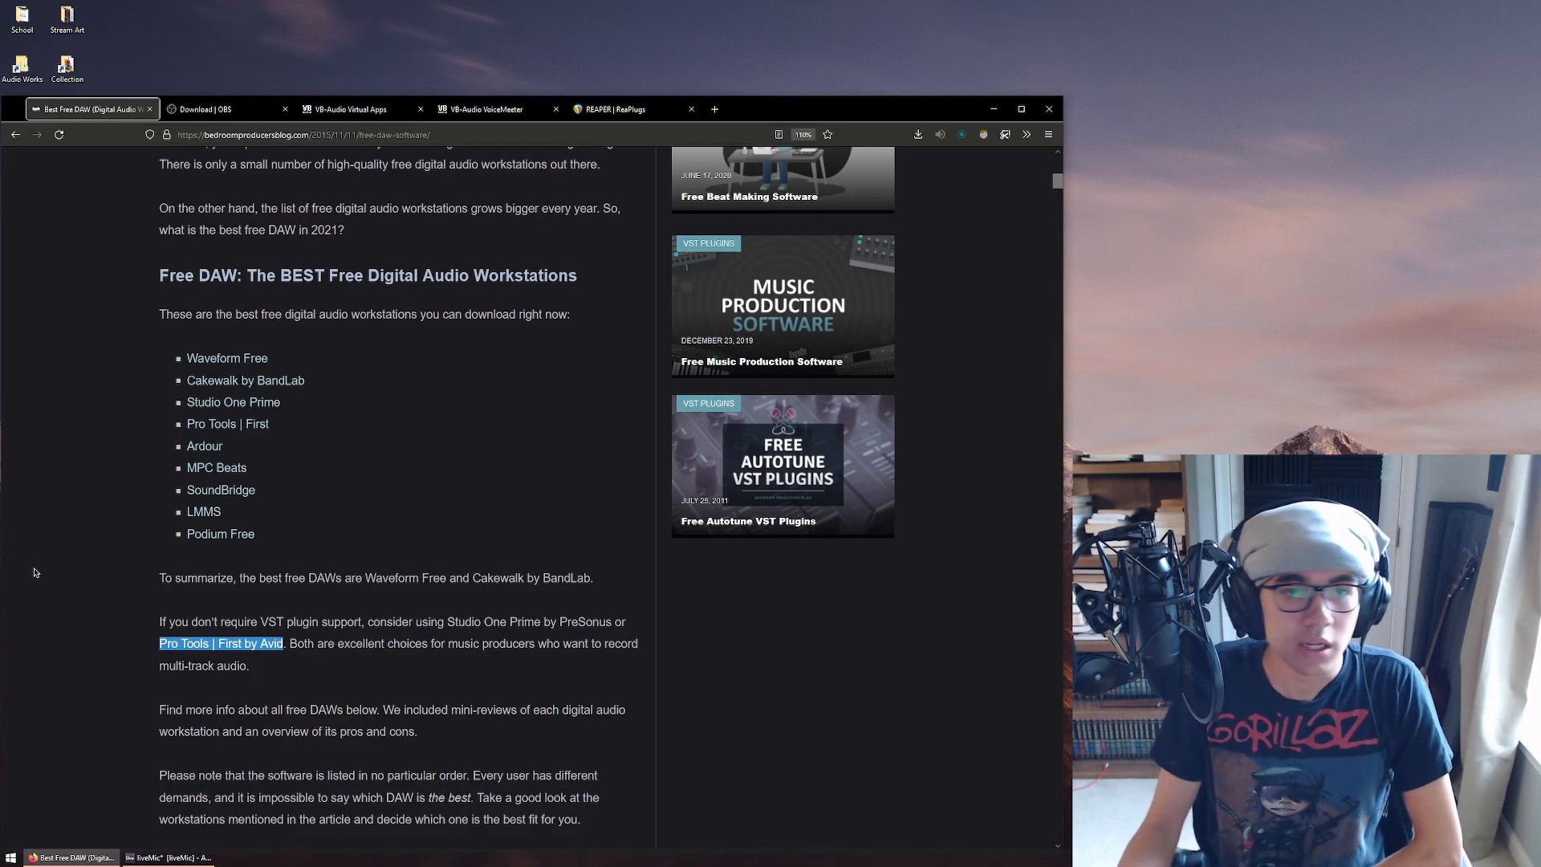
# View the open download pages for OBS Studio, VB-CABLE and Voicemeeter in turn
pyautogui.click(207, 109)
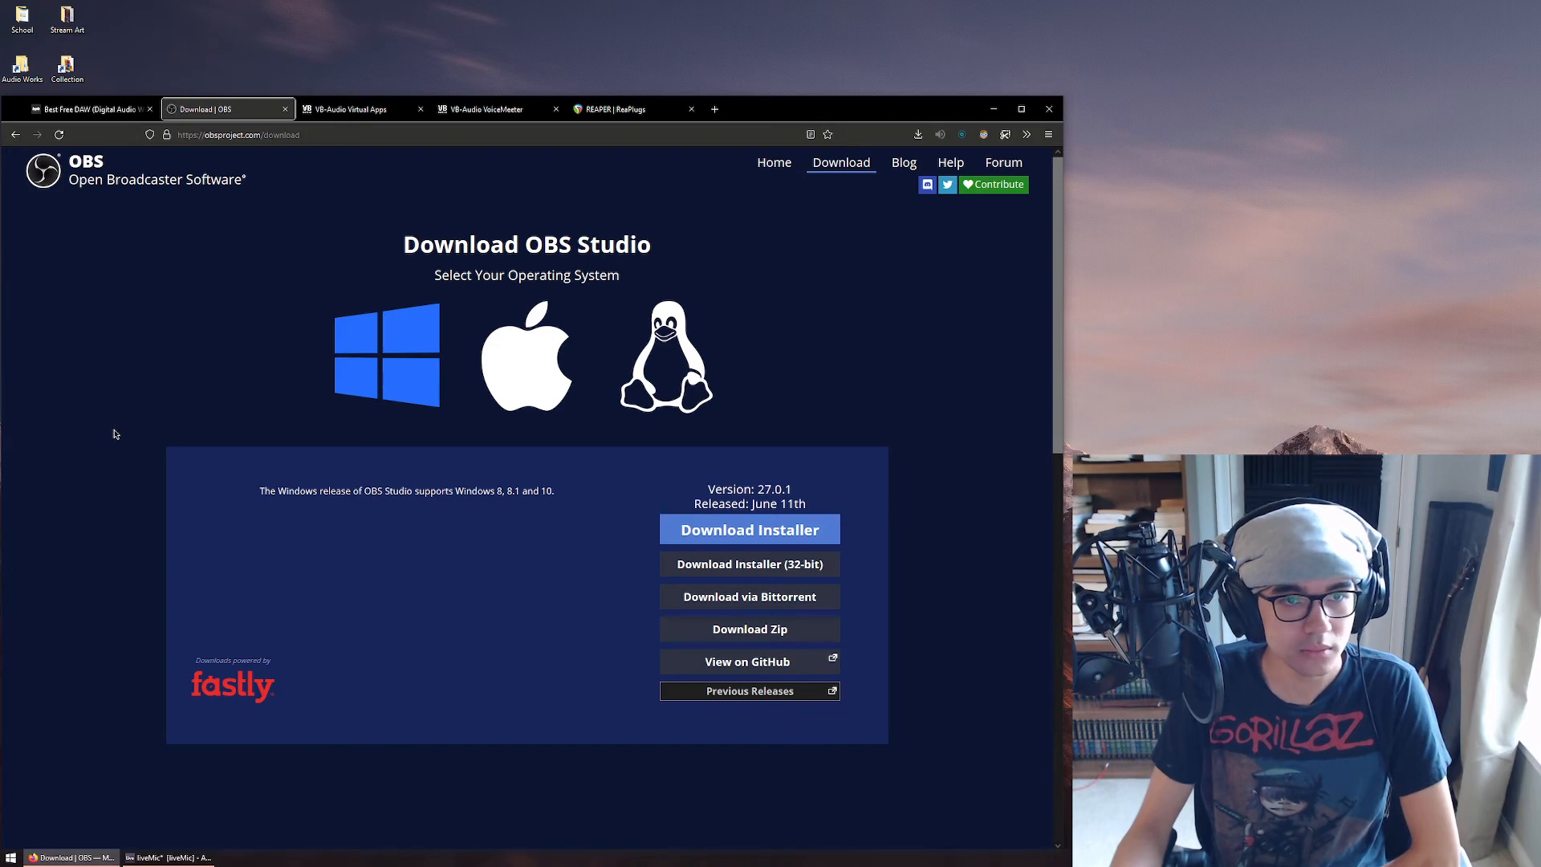
pyautogui.click(346, 108)
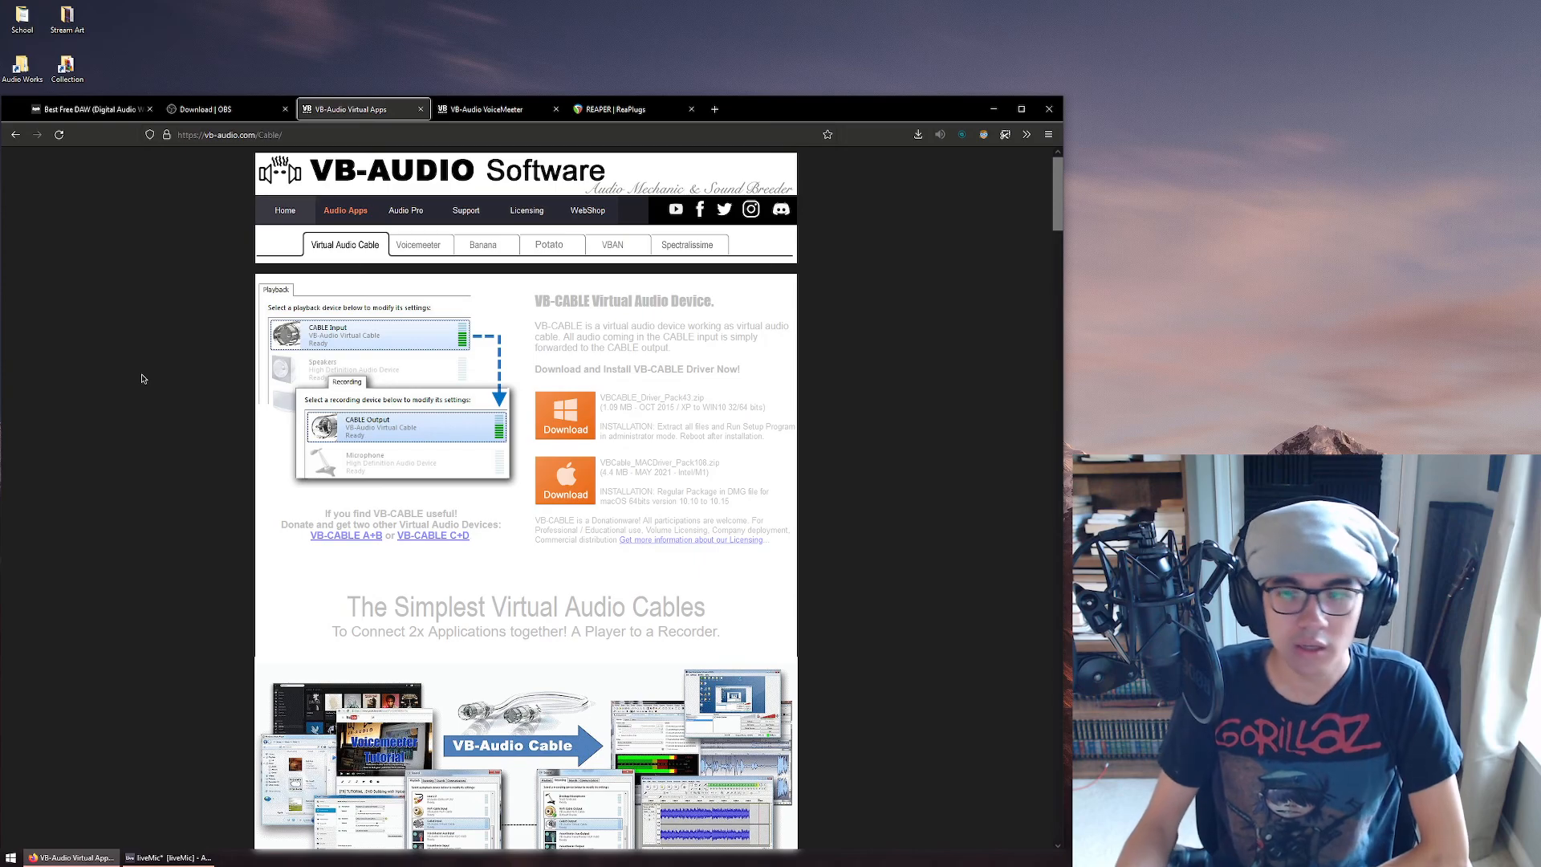
pyautogui.click(491, 108)
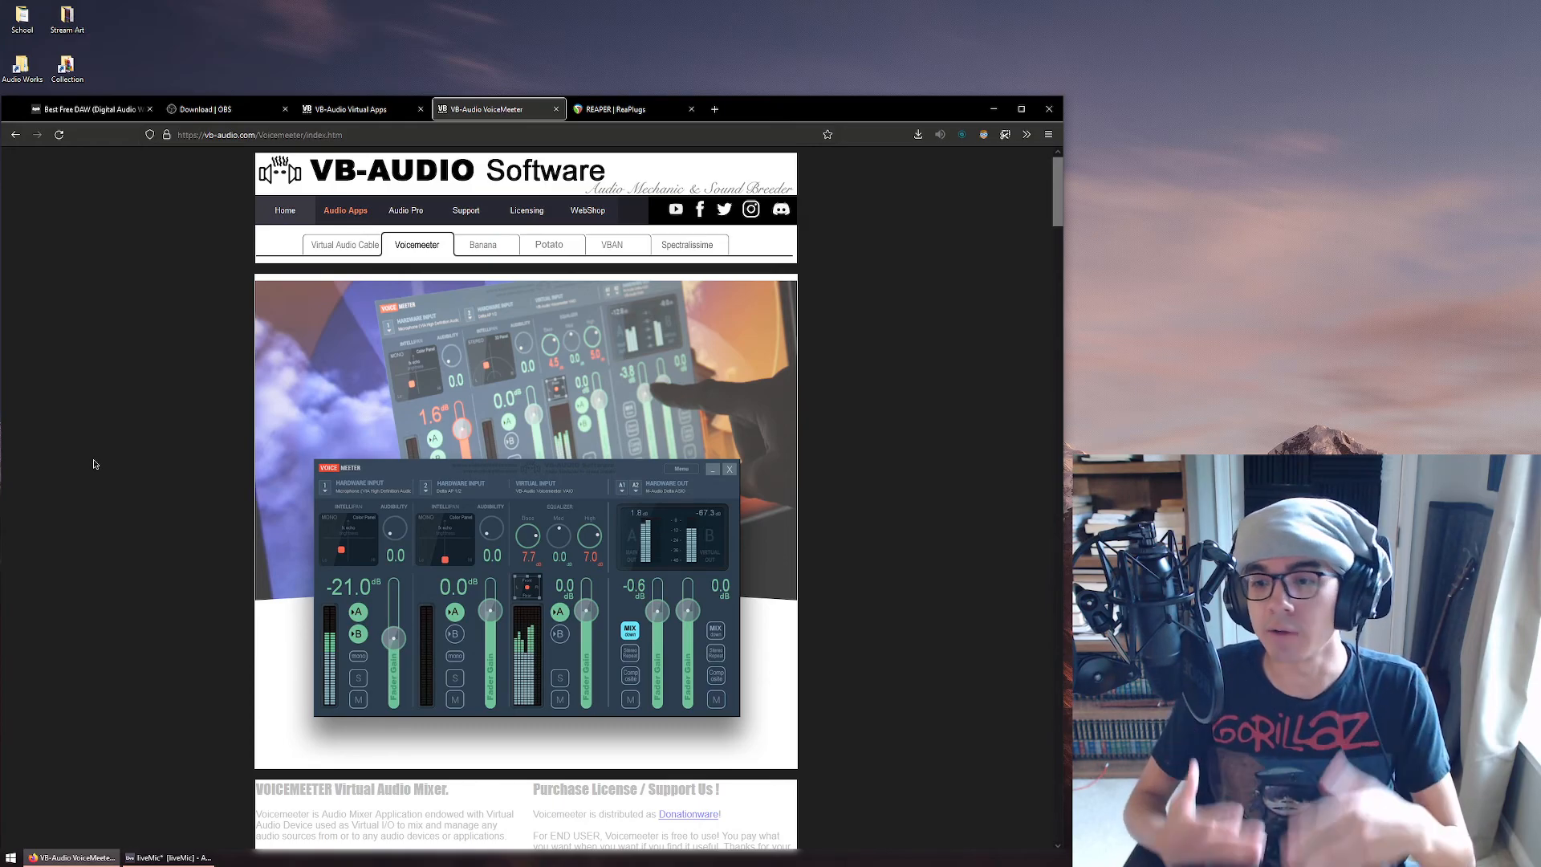
# Examine the ReaPlugs VST FX Suite page down to the ReaStream section and highlight its feature description
pyautogui.hotkey('ctrl', 'Tab')
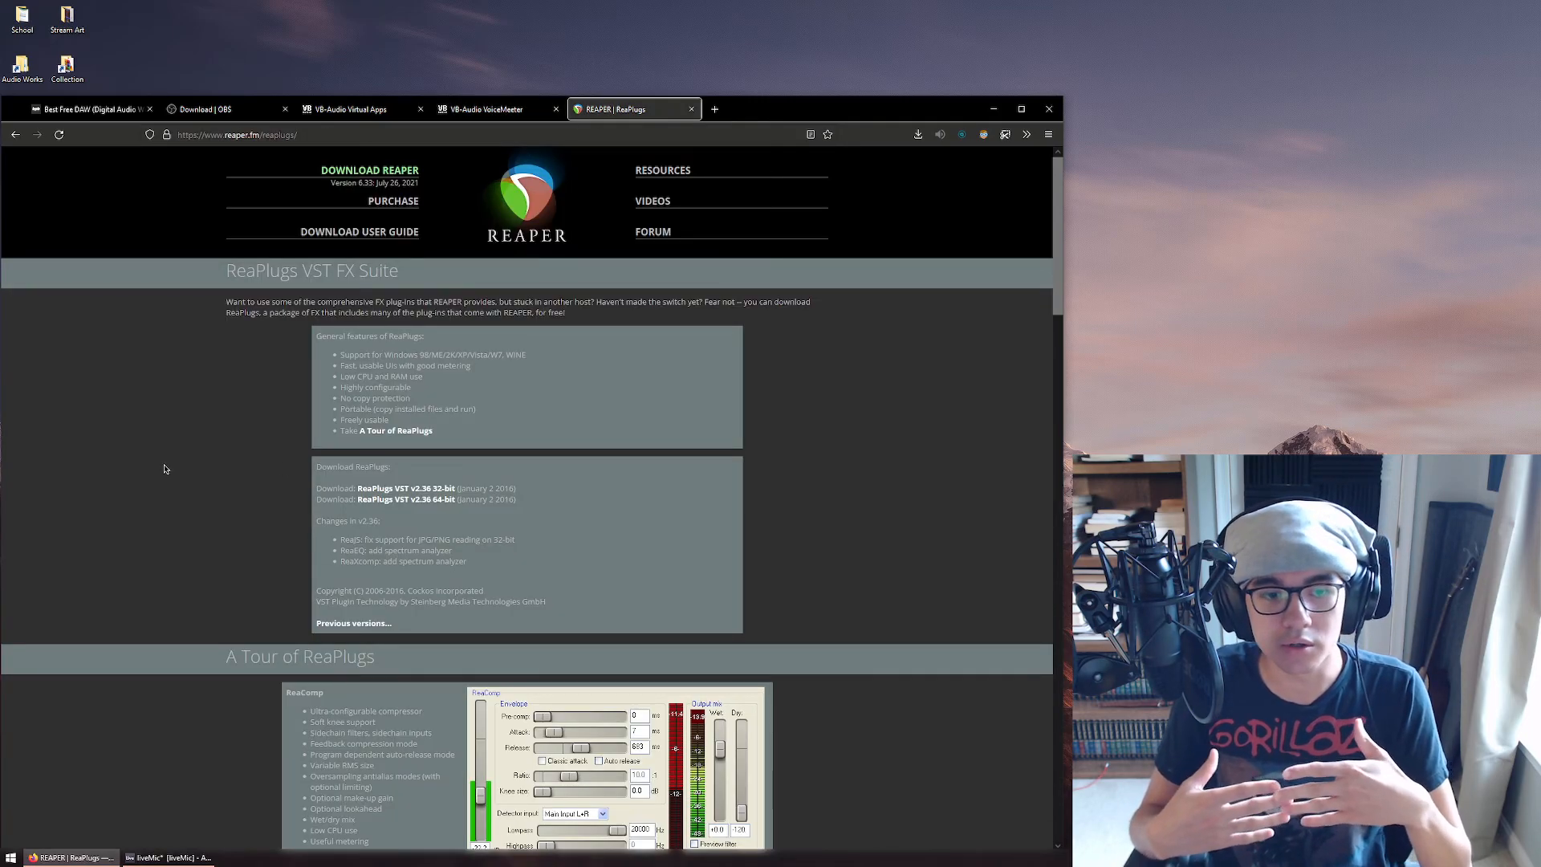
pyautogui.scroll(-15, 165, 468)
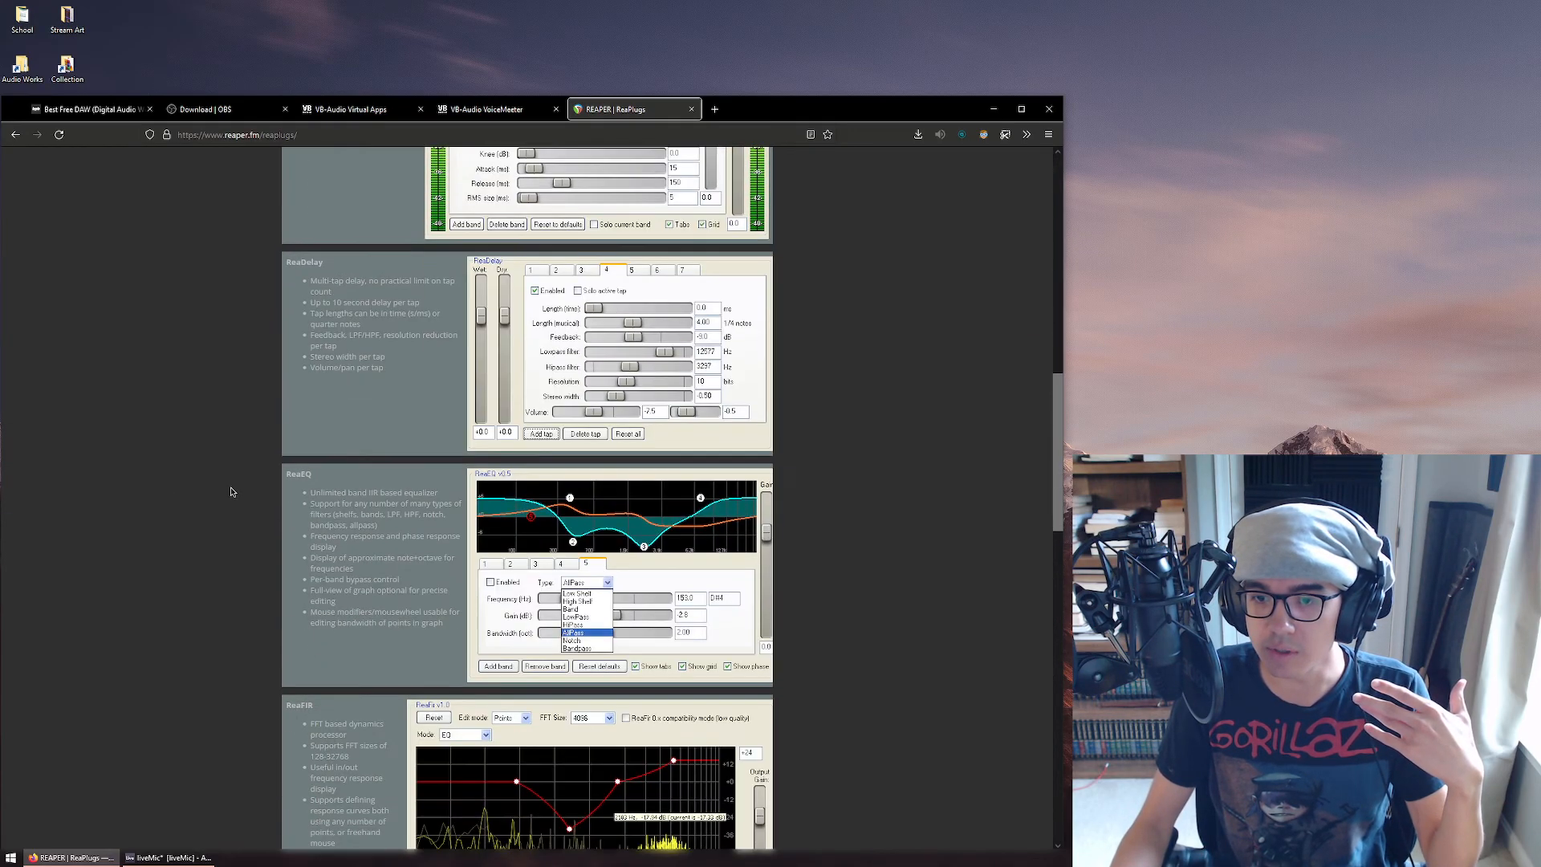
pyautogui.scroll(-10, 233, 491)
pyautogui.moveTo(295, 387); pyautogui.dragTo(460, 457)
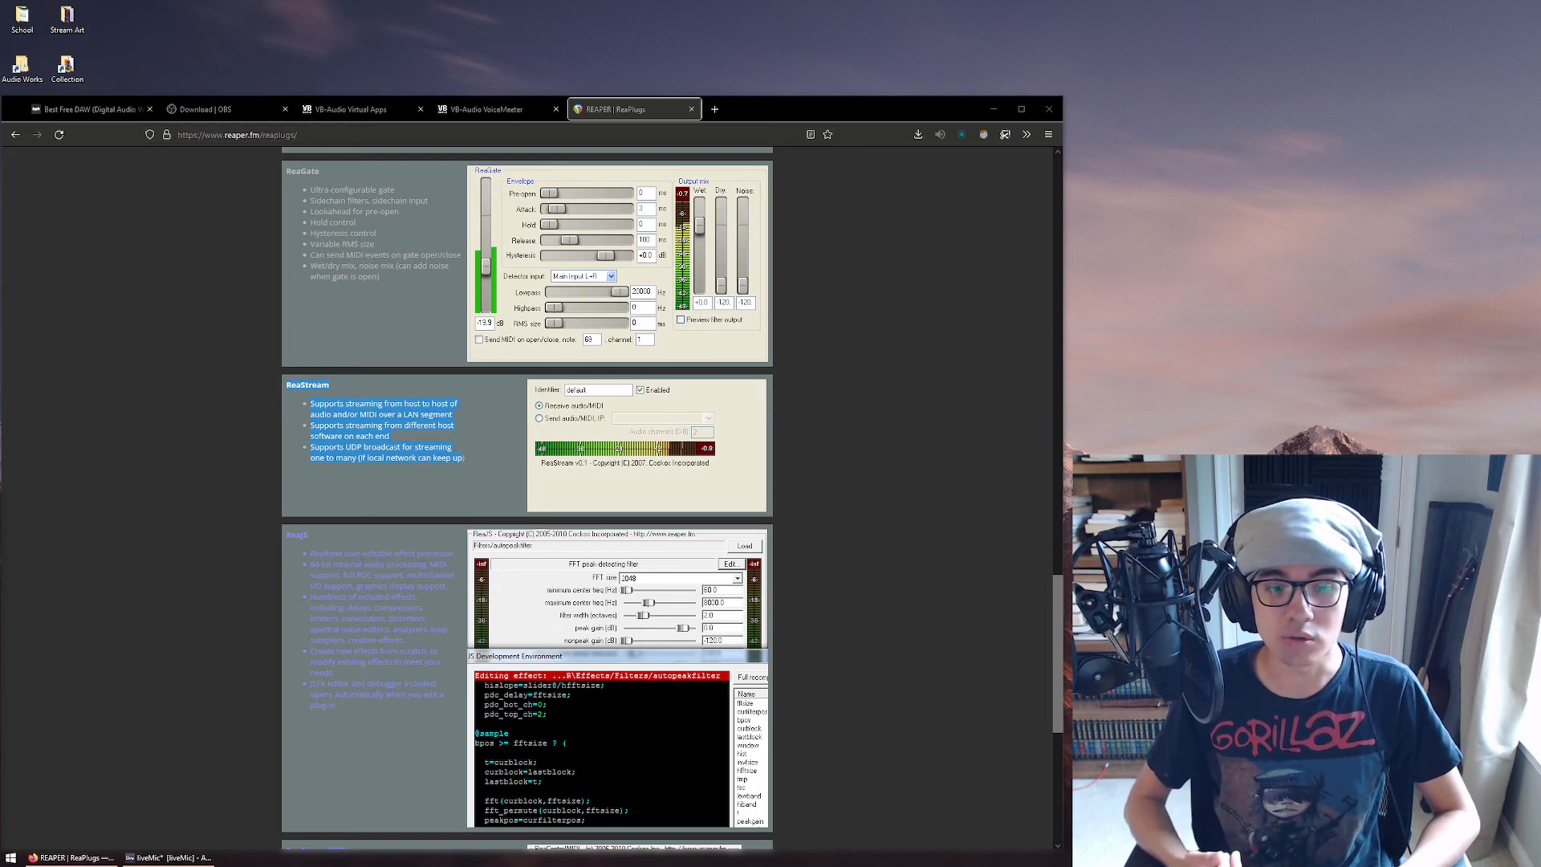
pyautogui.click(164, 383)
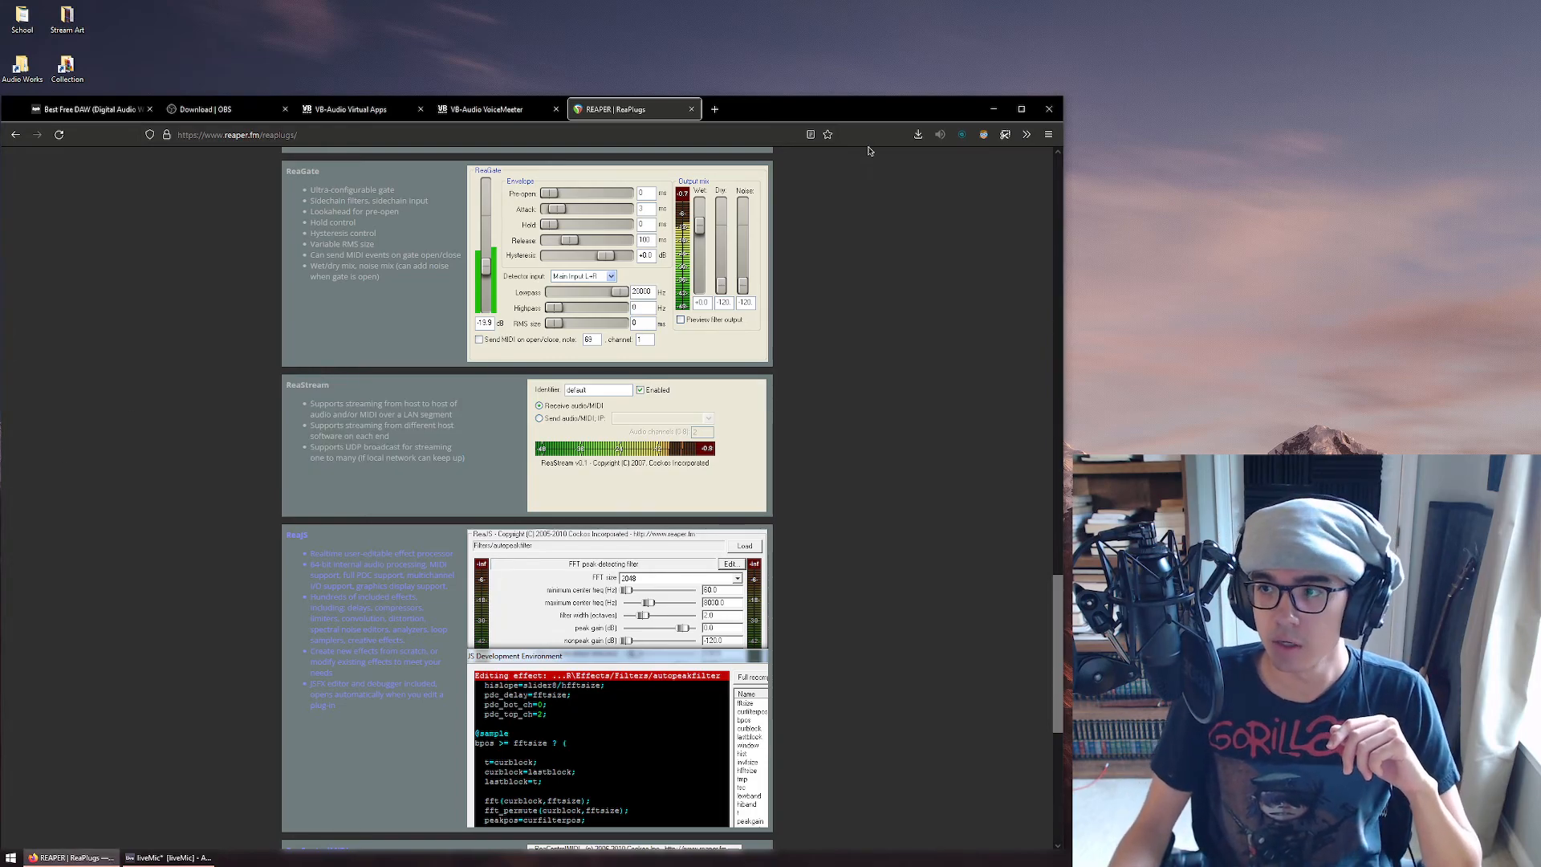
# Switch to Ableton Live and show the live mic track's effects chain, selecting its reastream plug-in
pyautogui.click(993, 109)
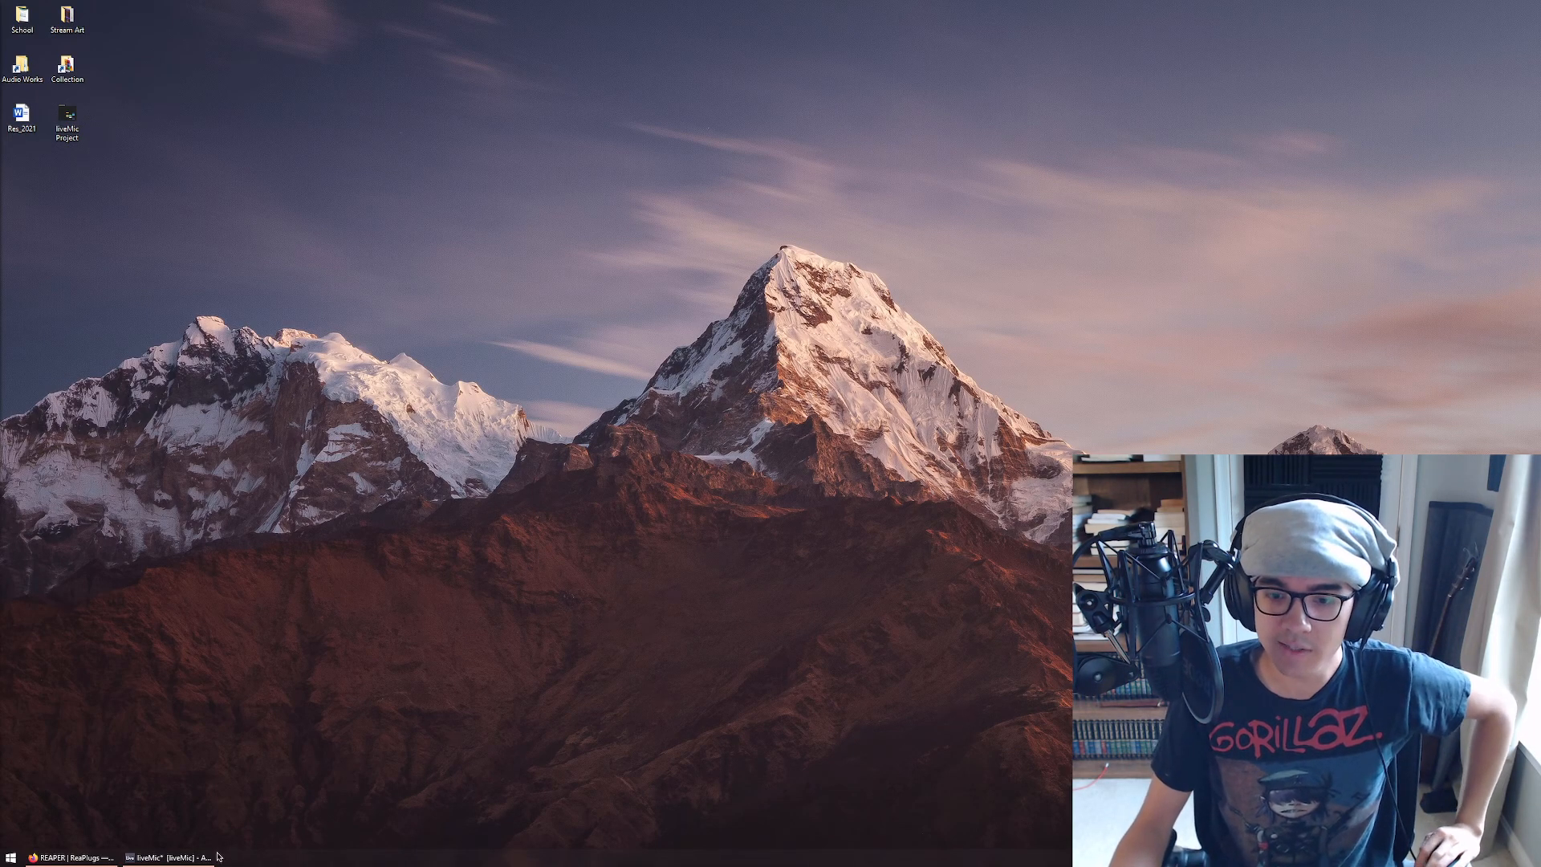
pyautogui.click(181, 860)
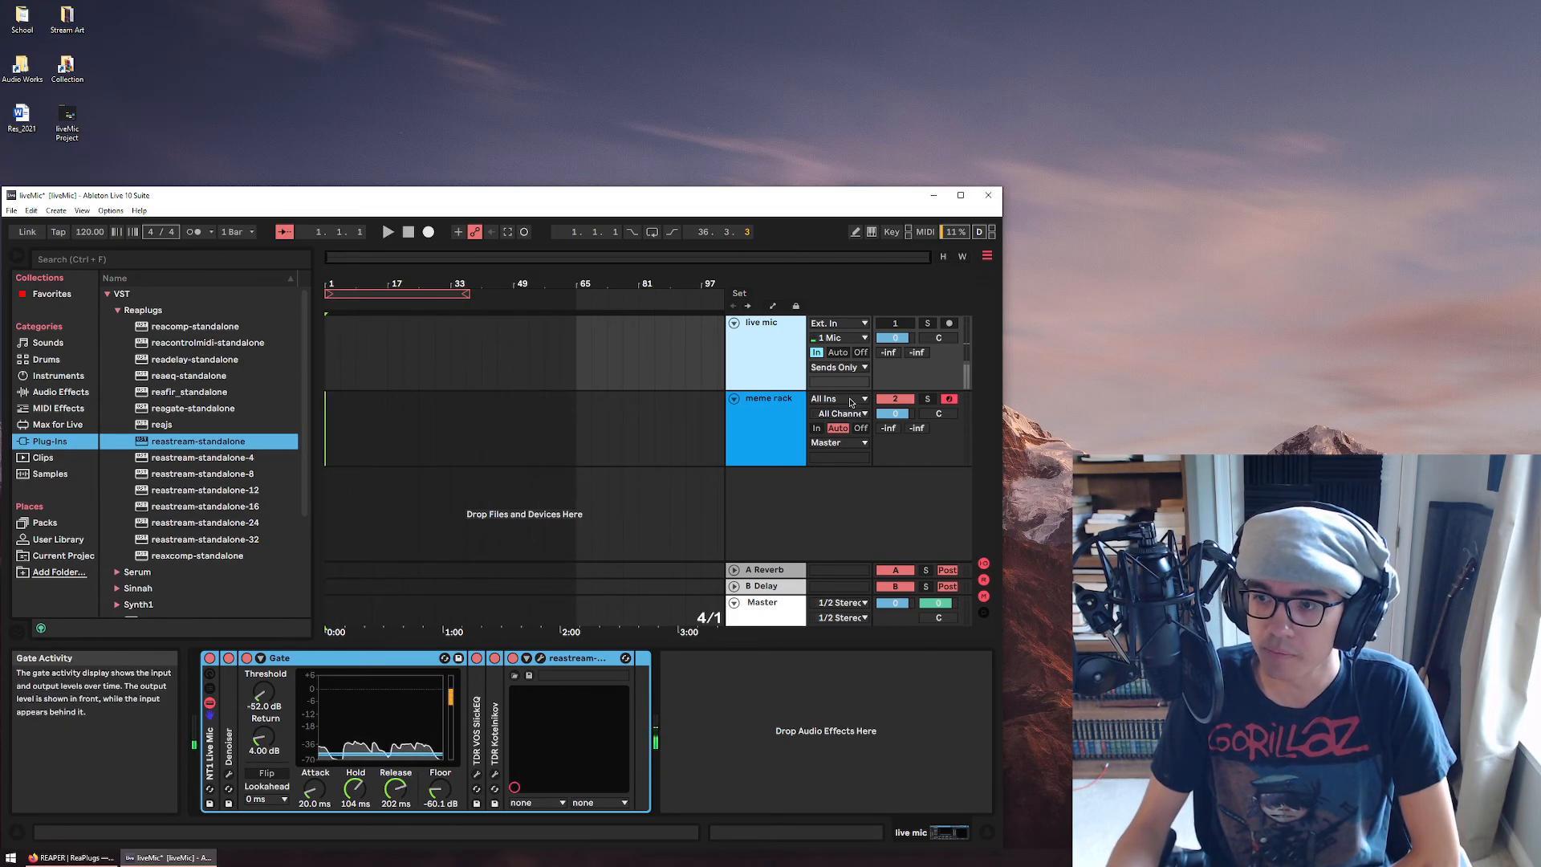
pyautogui.rightClick(776, 496)
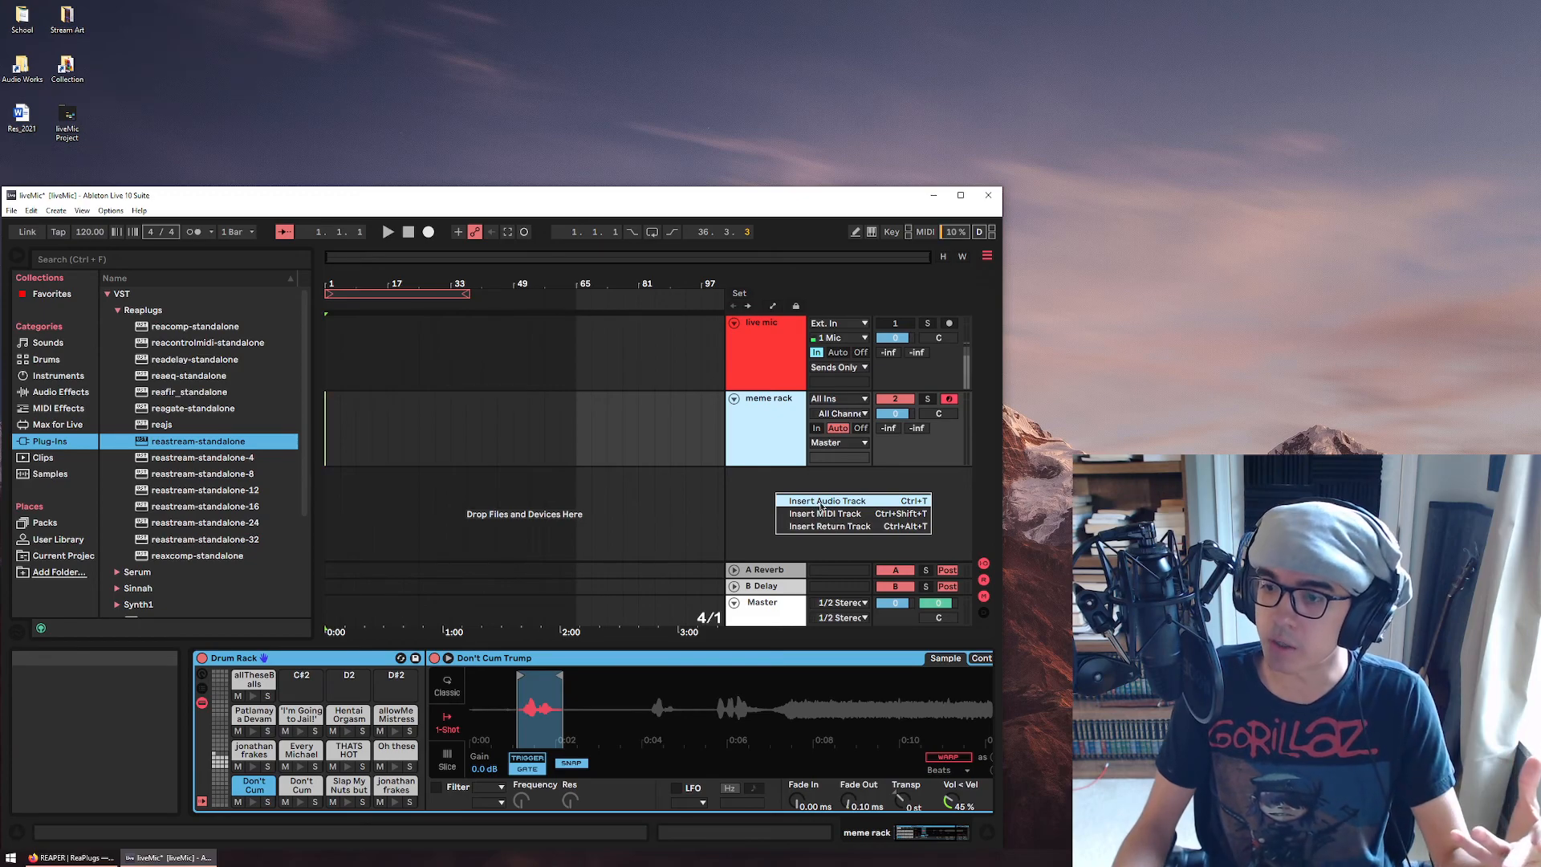
pyautogui.click(777, 364)
pyautogui.click(777, 365)
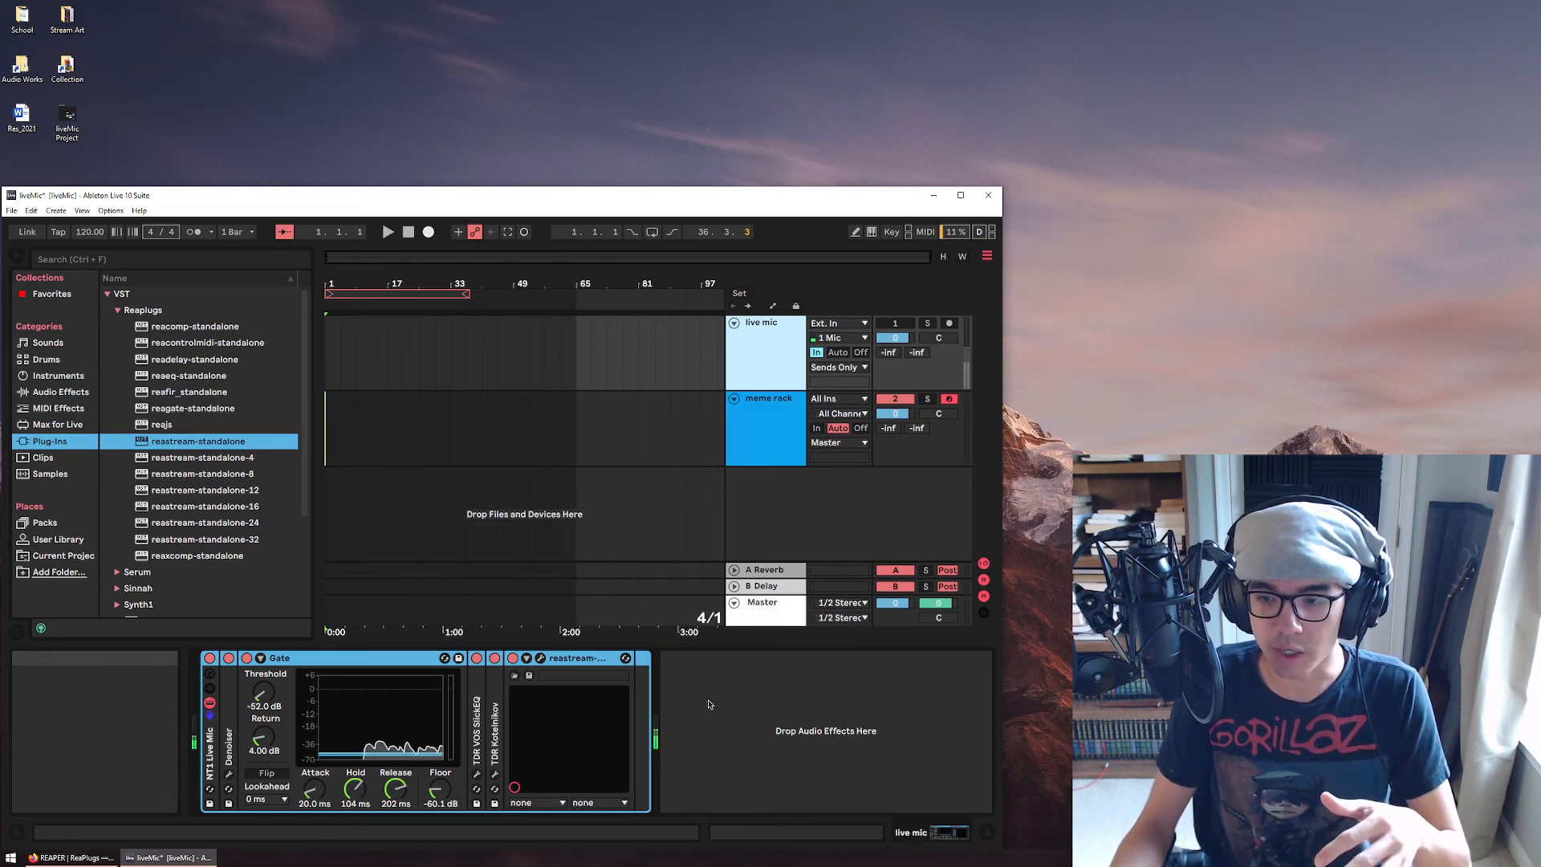
pyautogui.click(585, 660)
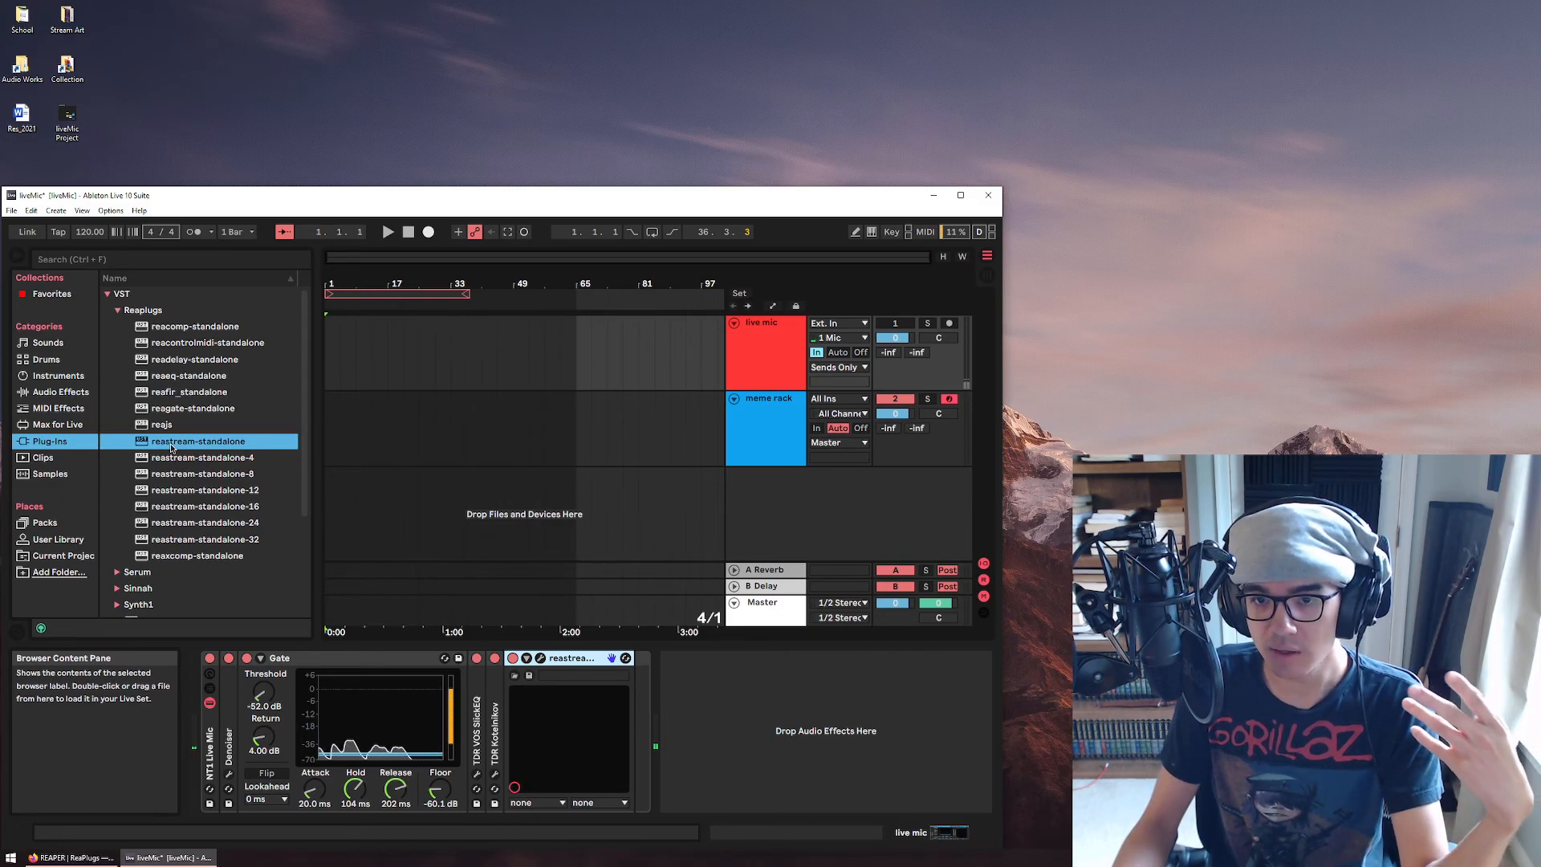
# Review the Audio device settings and Plug-Ins source folders in Ableton Live's Preferences, closing the dialog when done
pyautogui.click(11, 211)
pyautogui.click(111, 210)
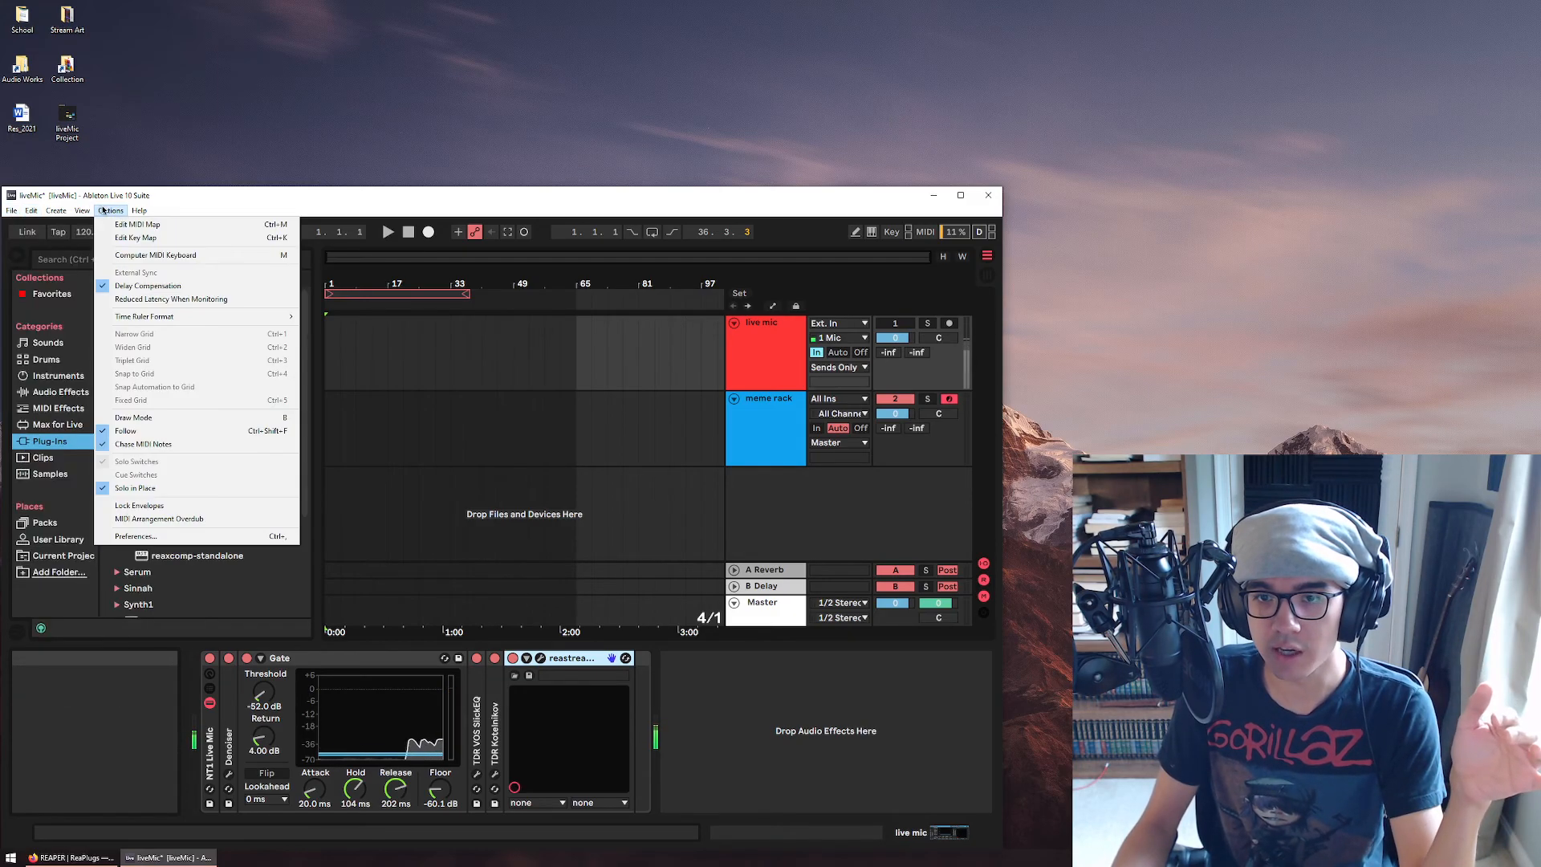
pyautogui.click(138, 536)
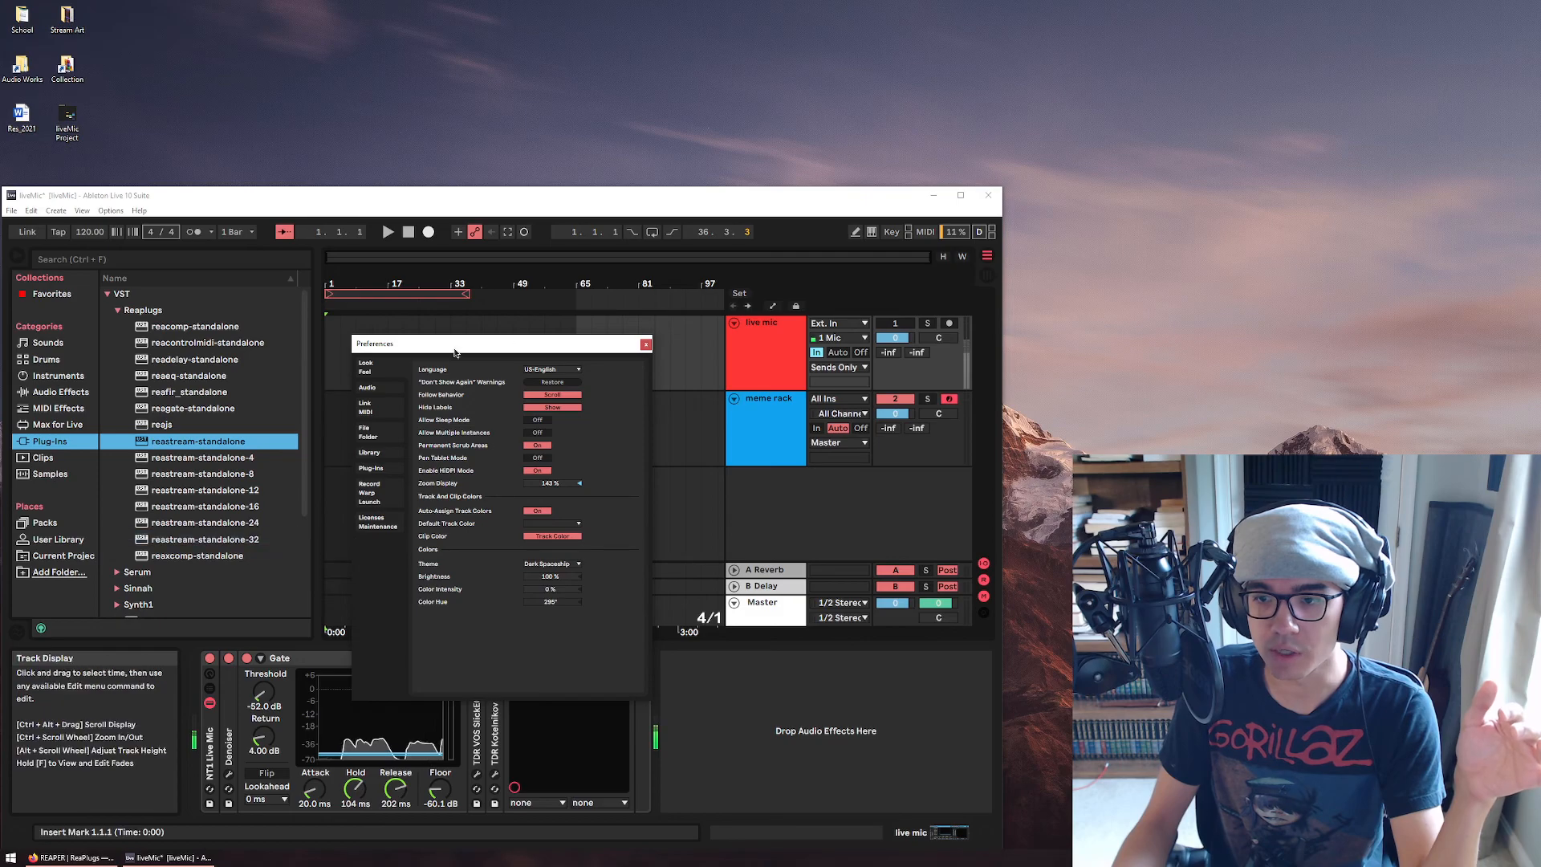
pyautogui.click(382, 409)
pyautogui.click(384, 394)
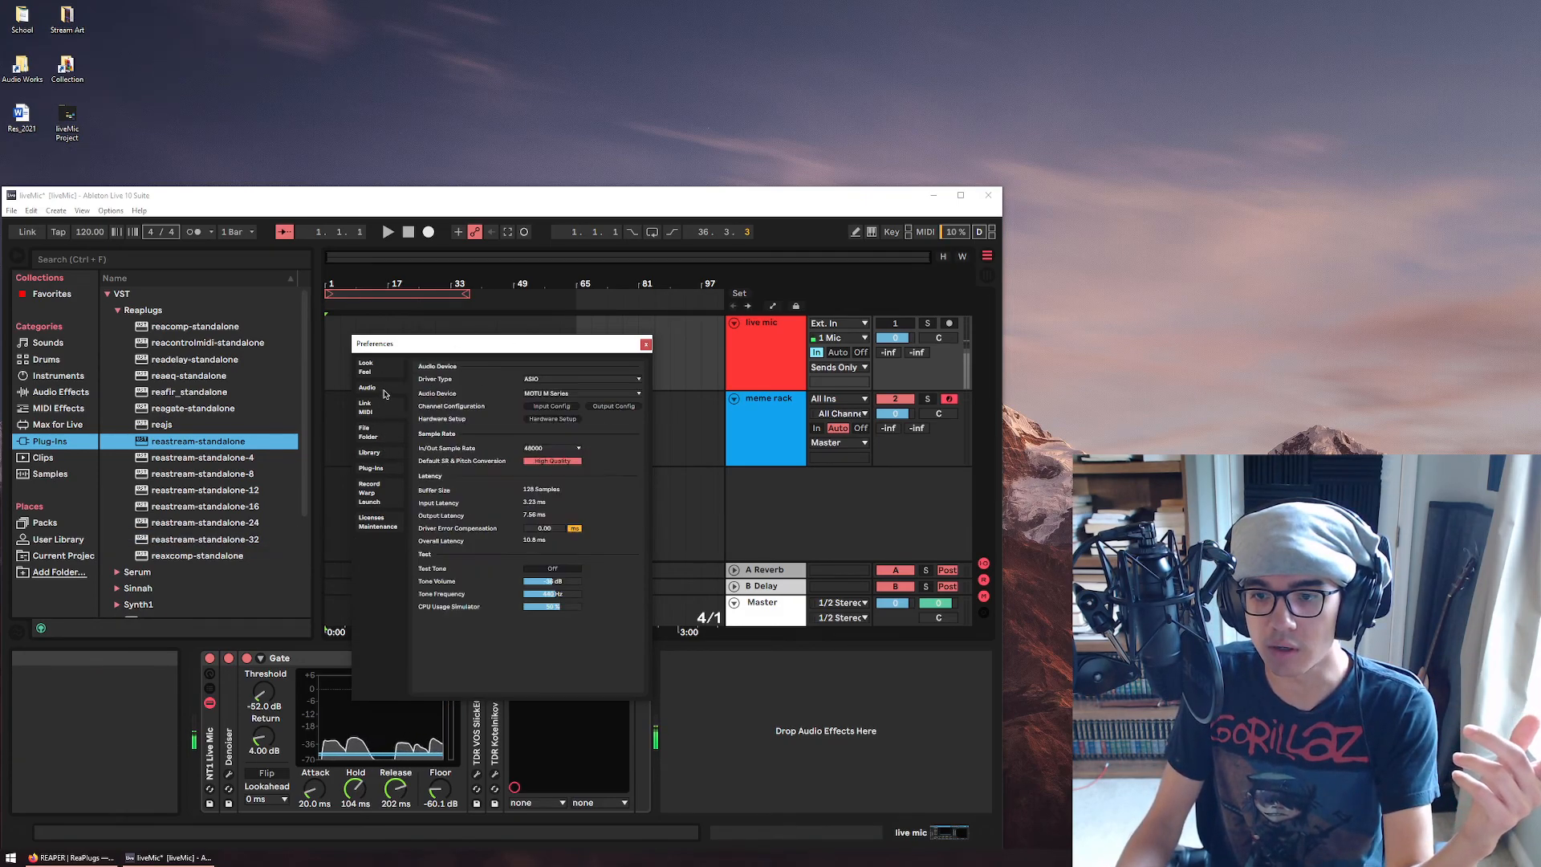
pyautogui.click(378, 470)
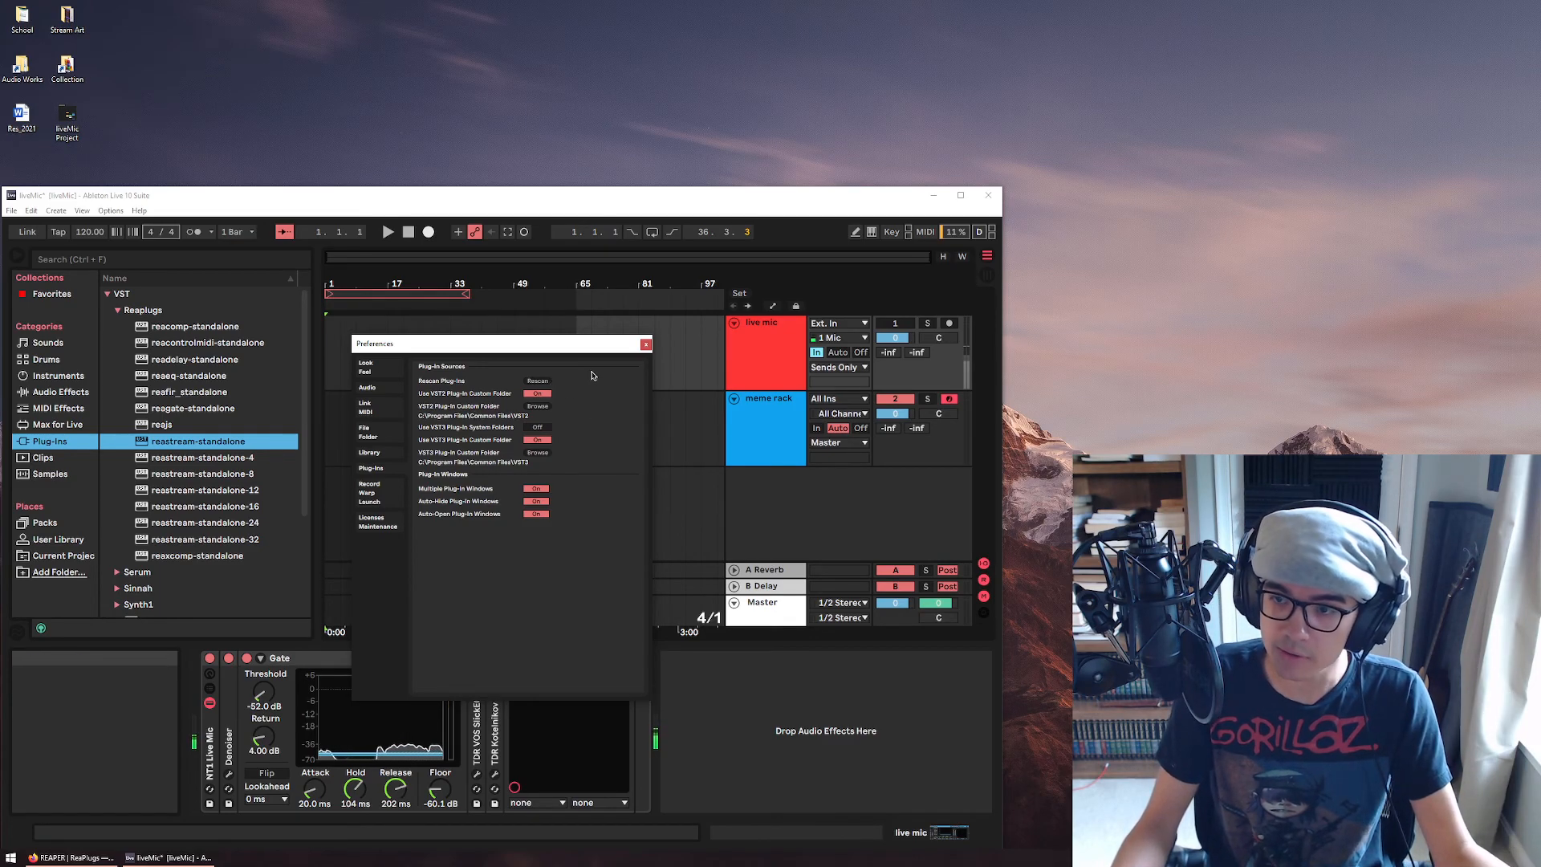
pyautogui.click(645, 345)
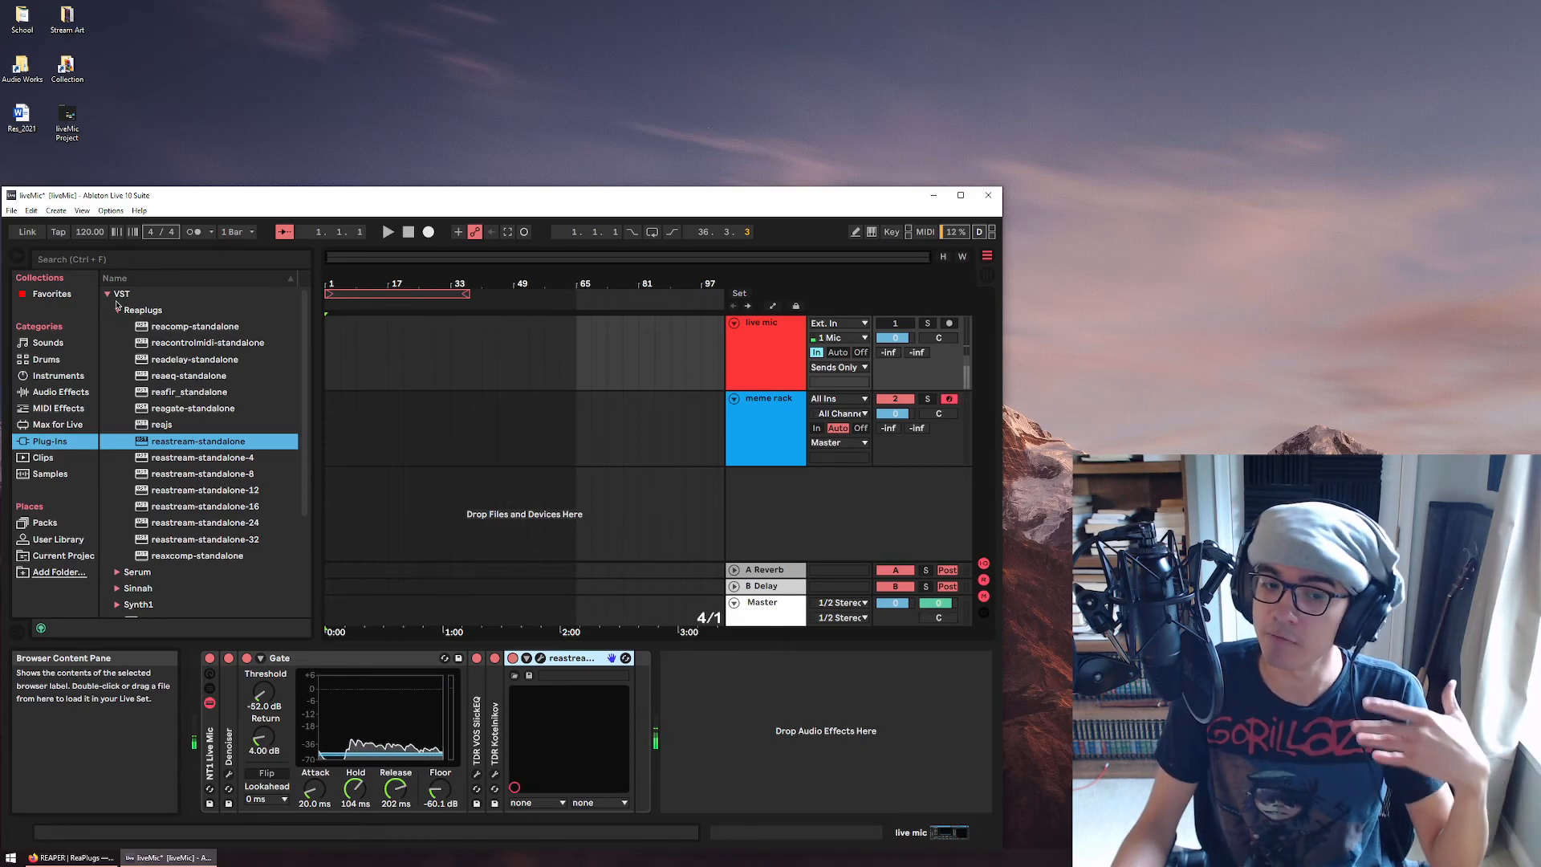
# Look through the VST plug-in list in the browser and show the devices on the Master track
pyautogui.scroll(-5, 172, 443)
pyautogui.scroll(5, 180, 450)
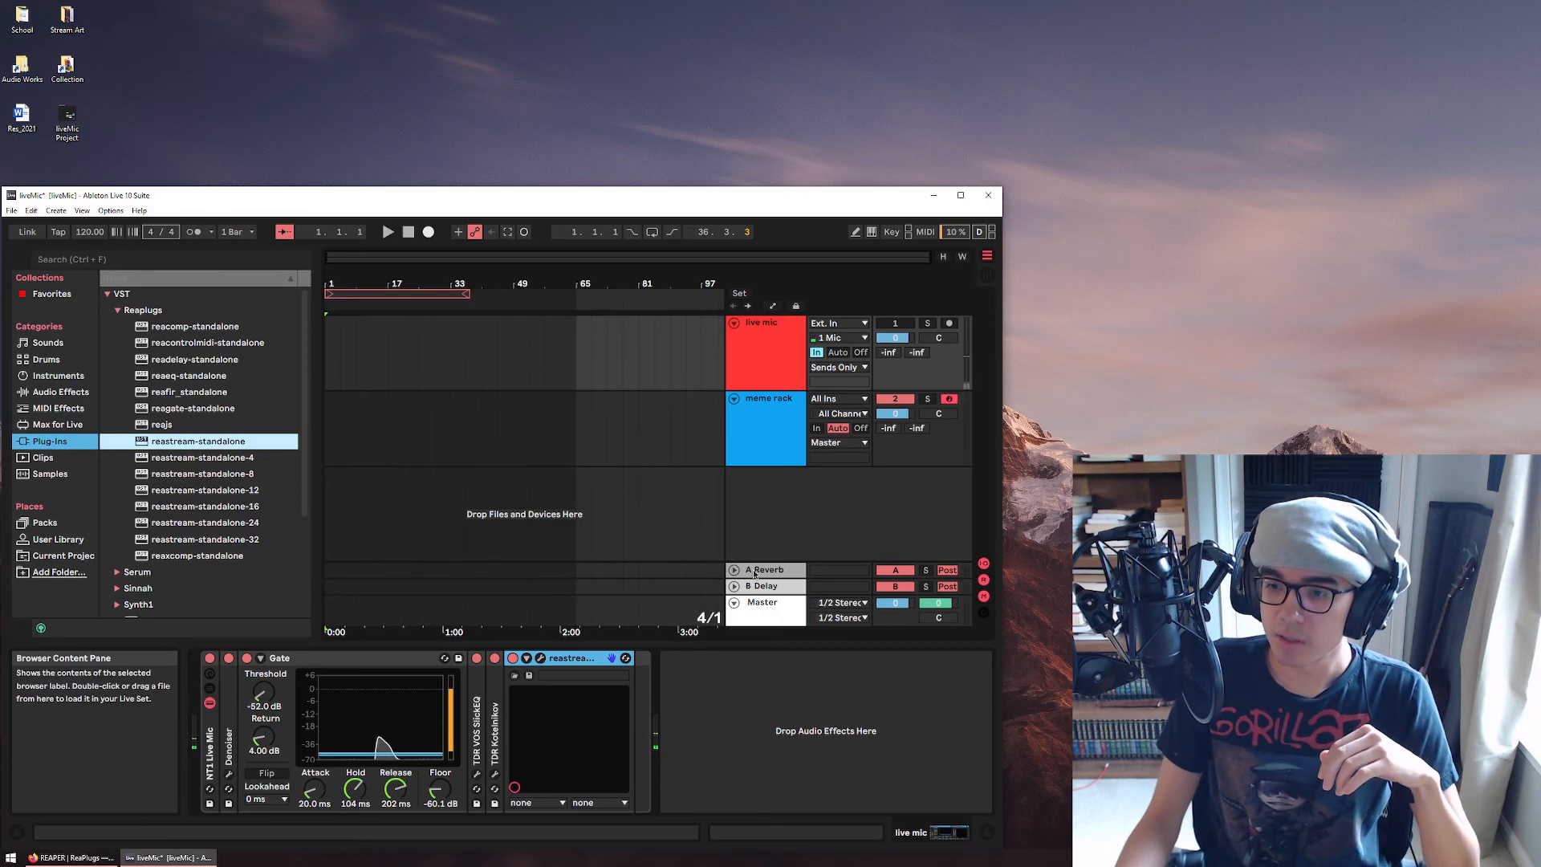
pyautogui.click(768, 618)
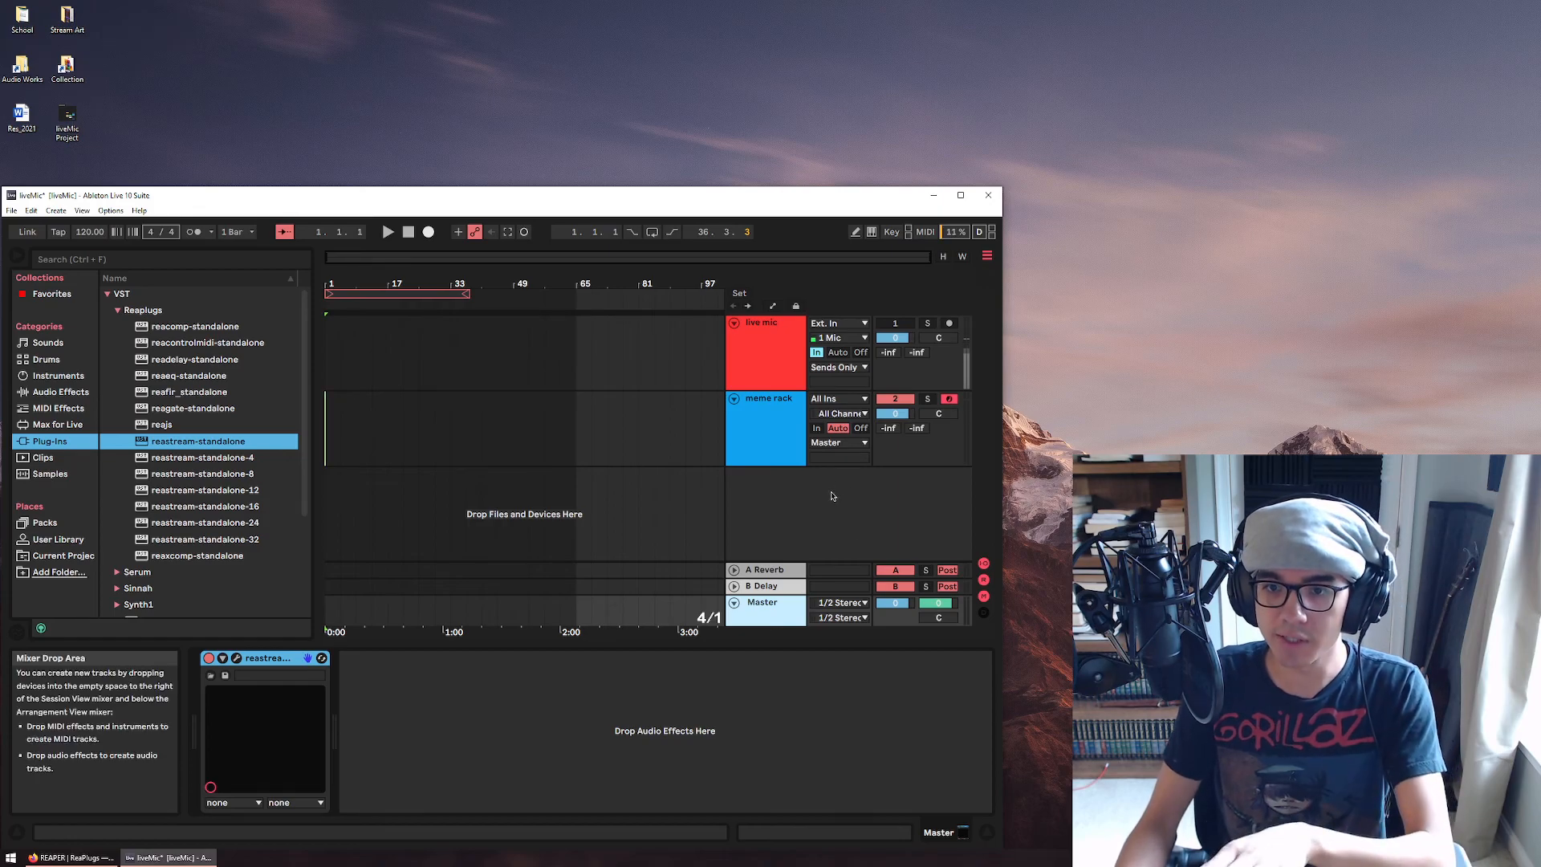
# Switch to OBS, enlarge its window and reposition it on the desktop
pyautogui.click(933, 195)
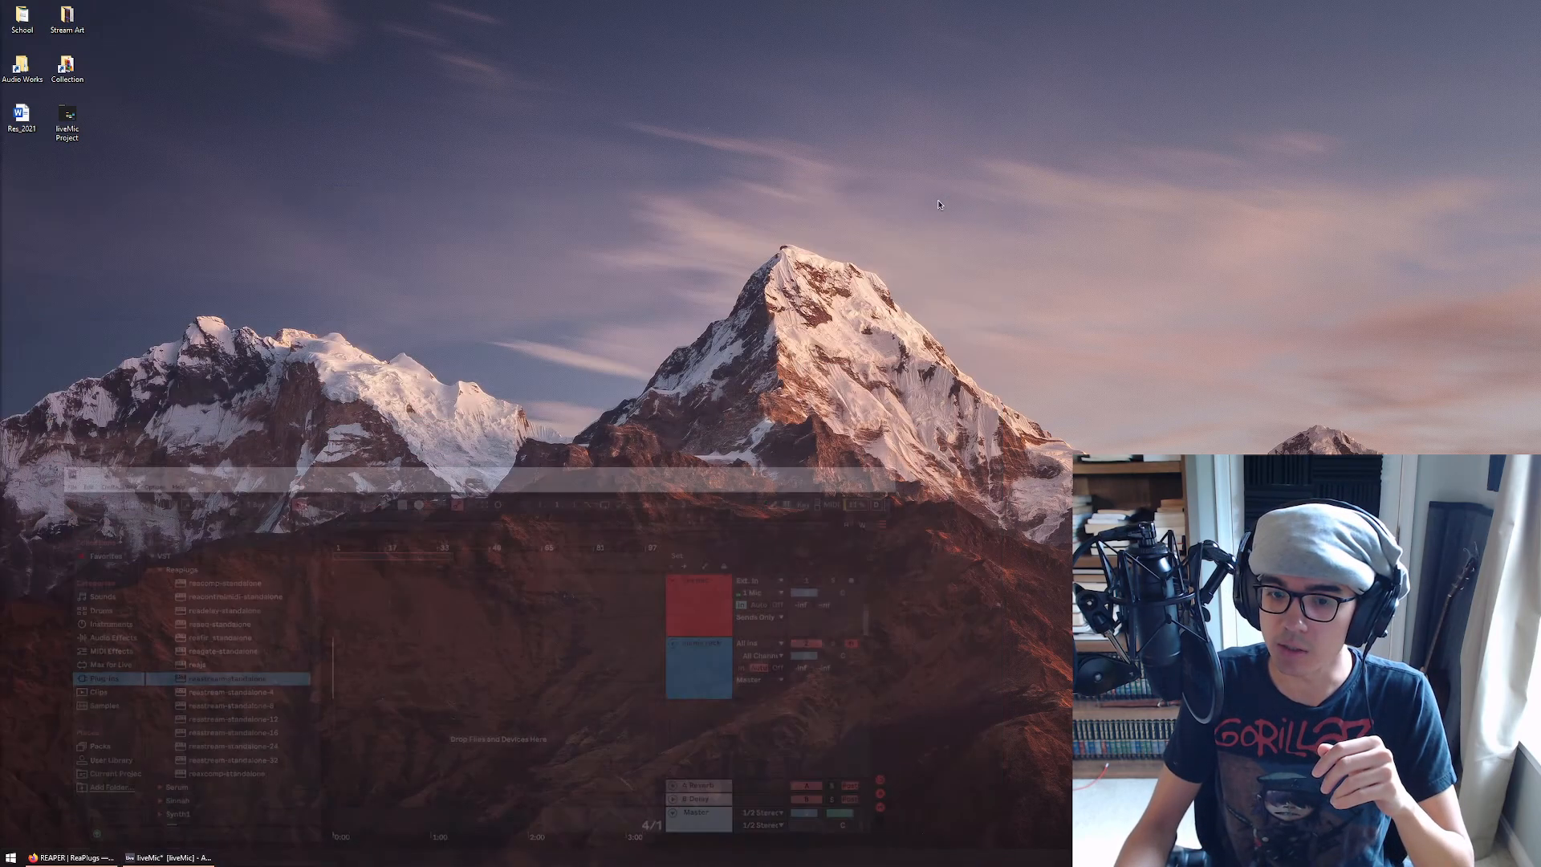
pyautogui.click(1348, 857)
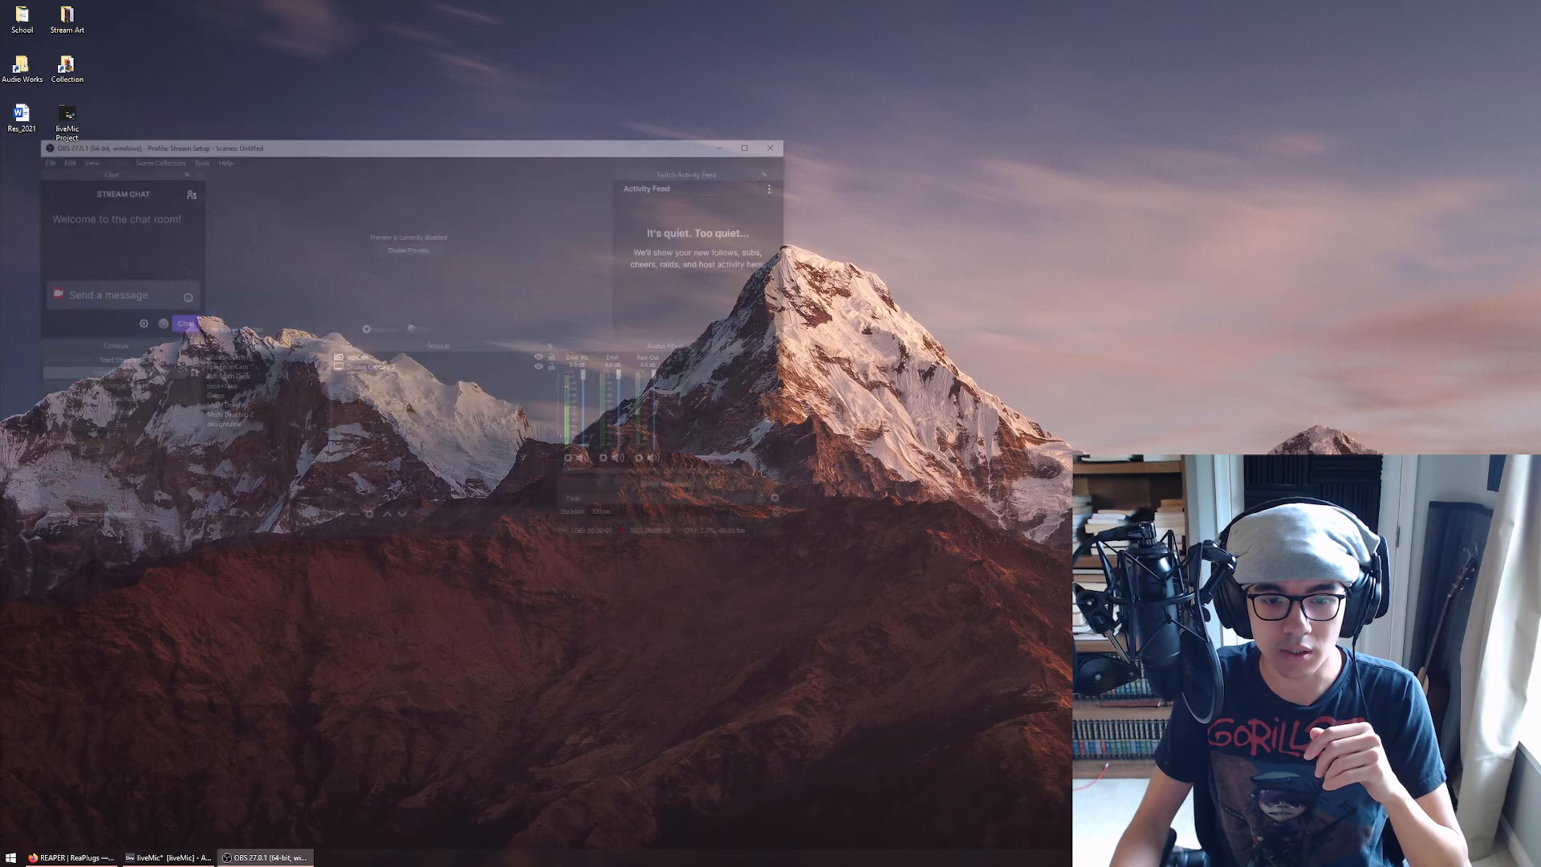
pyautogui.moveTo(470, 15)
pyautogui.mouseDown()
pyautogui.moveTo(528, 386)
pyautogui.moveTo(469, 434)
pyautogui.moveTo(513, 65)
pyautogui.moveTo(471, 16)
pyautogui.mouseUp()
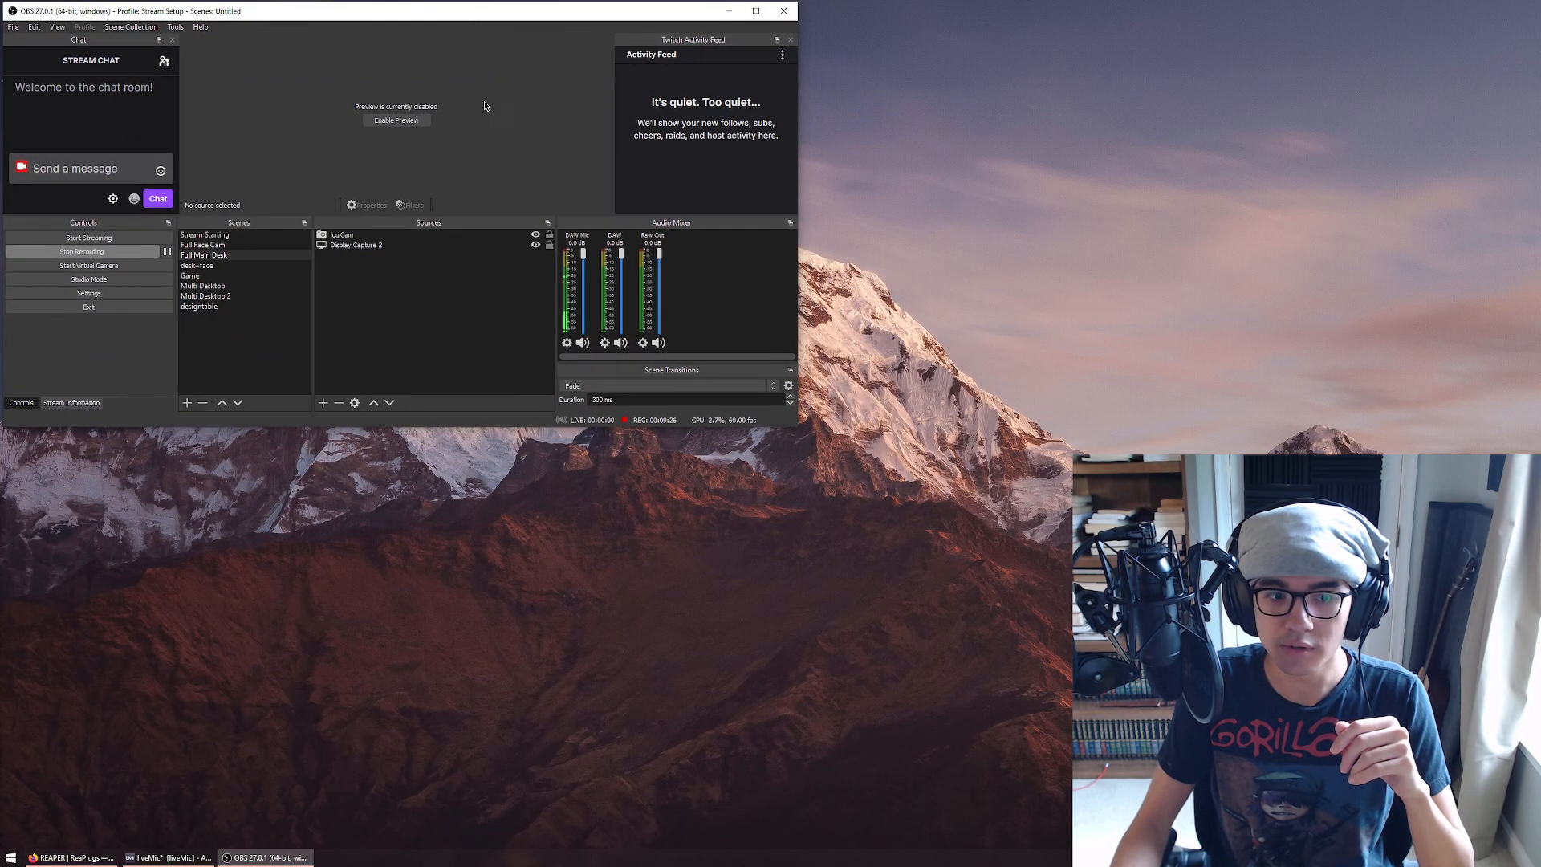
pyautogui.moveTo(797, 427); pyautogui.dragTo(844, 591)
pyautogui.moveTo(425, 16); pyautogui.dragTo(467, 63)
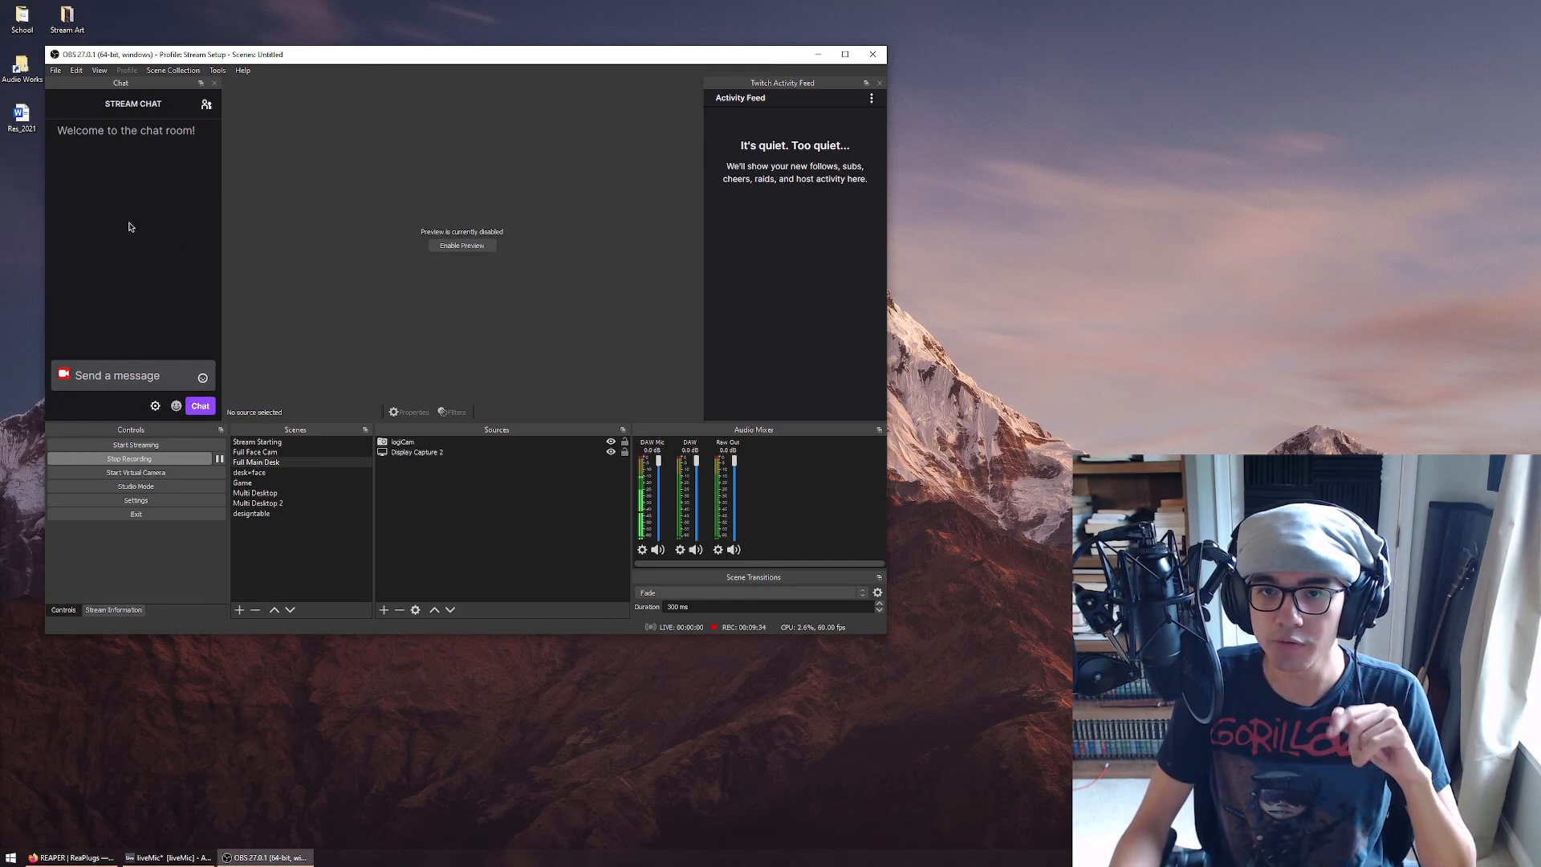
pyautogui.moveTo(117, 60); pyautogui.dragTo(119, 57)
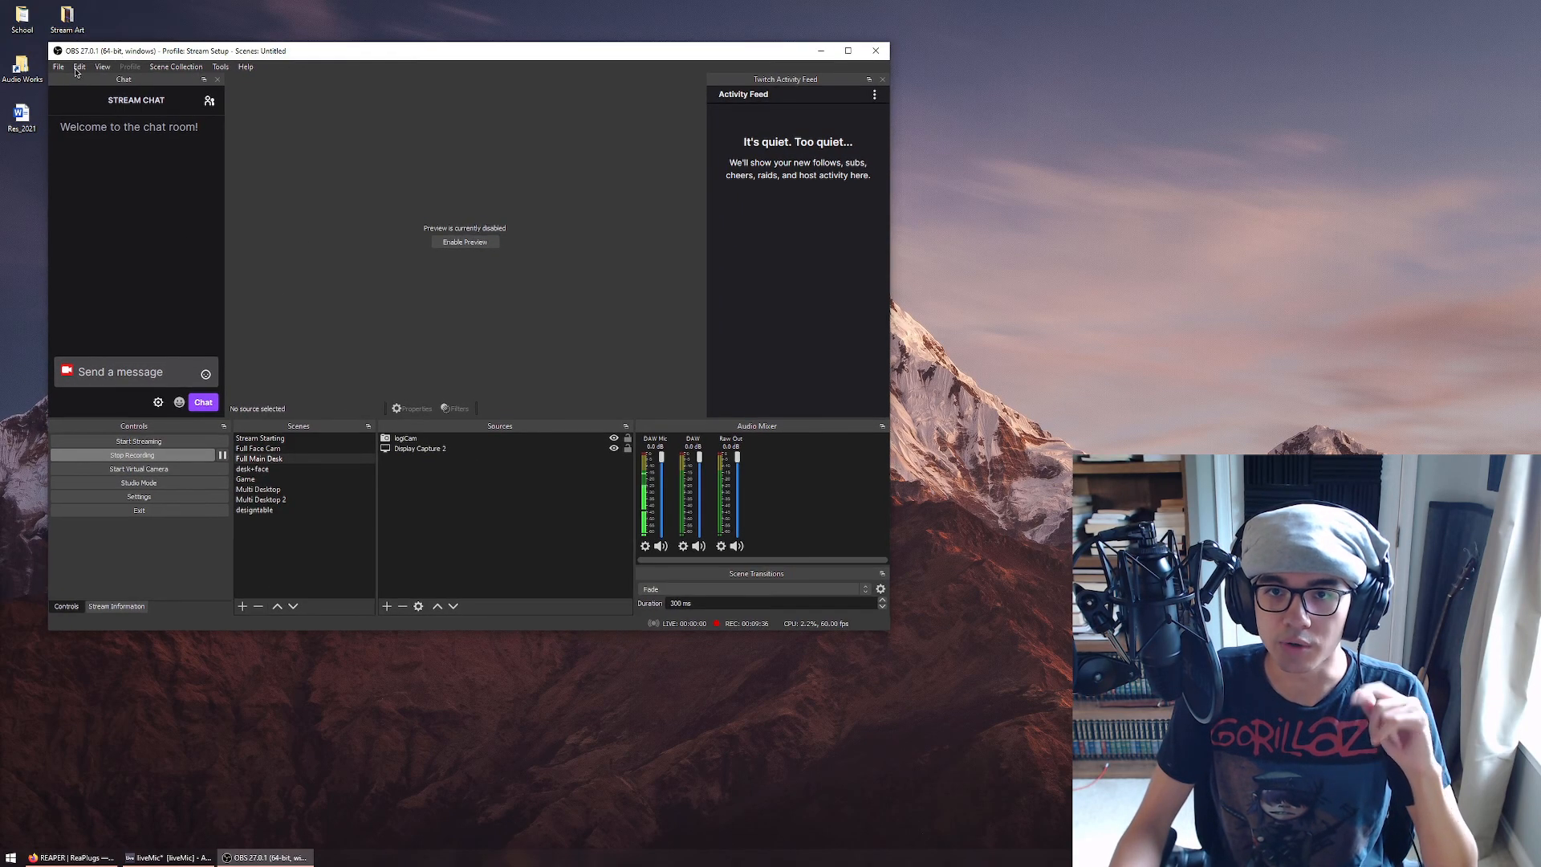
# Open the OBS audio settings and choose CABLE Input (VB-Audio Virtual Cable) as the monitoring device
pyautogui.click(63, 69)
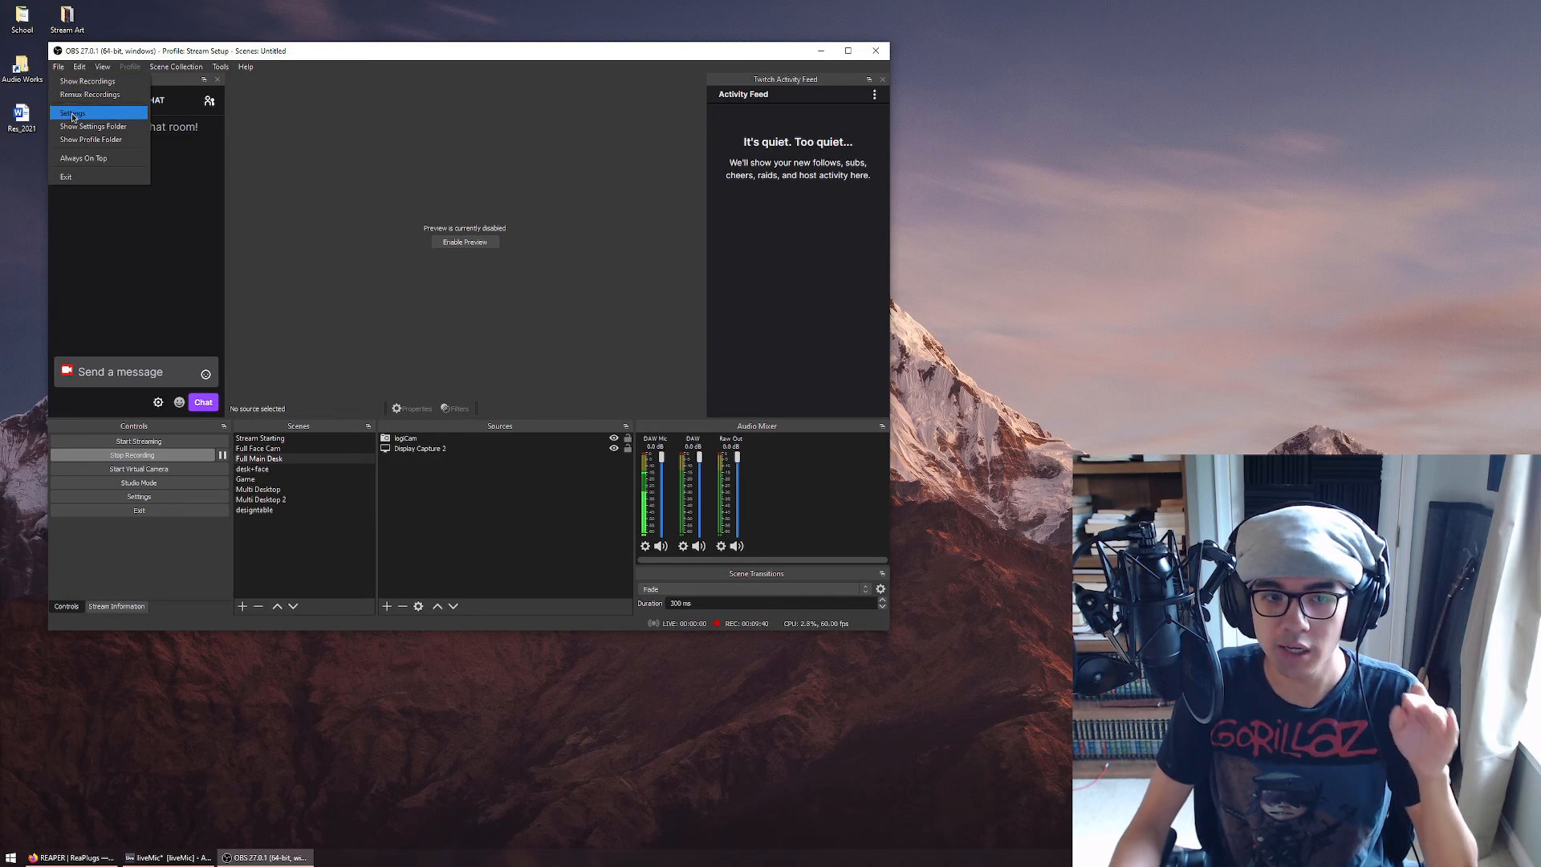
pyautogui.click(72, 113)
pyautogui.moveTo(325, 124); pyautogui.dragTo(251, 102)
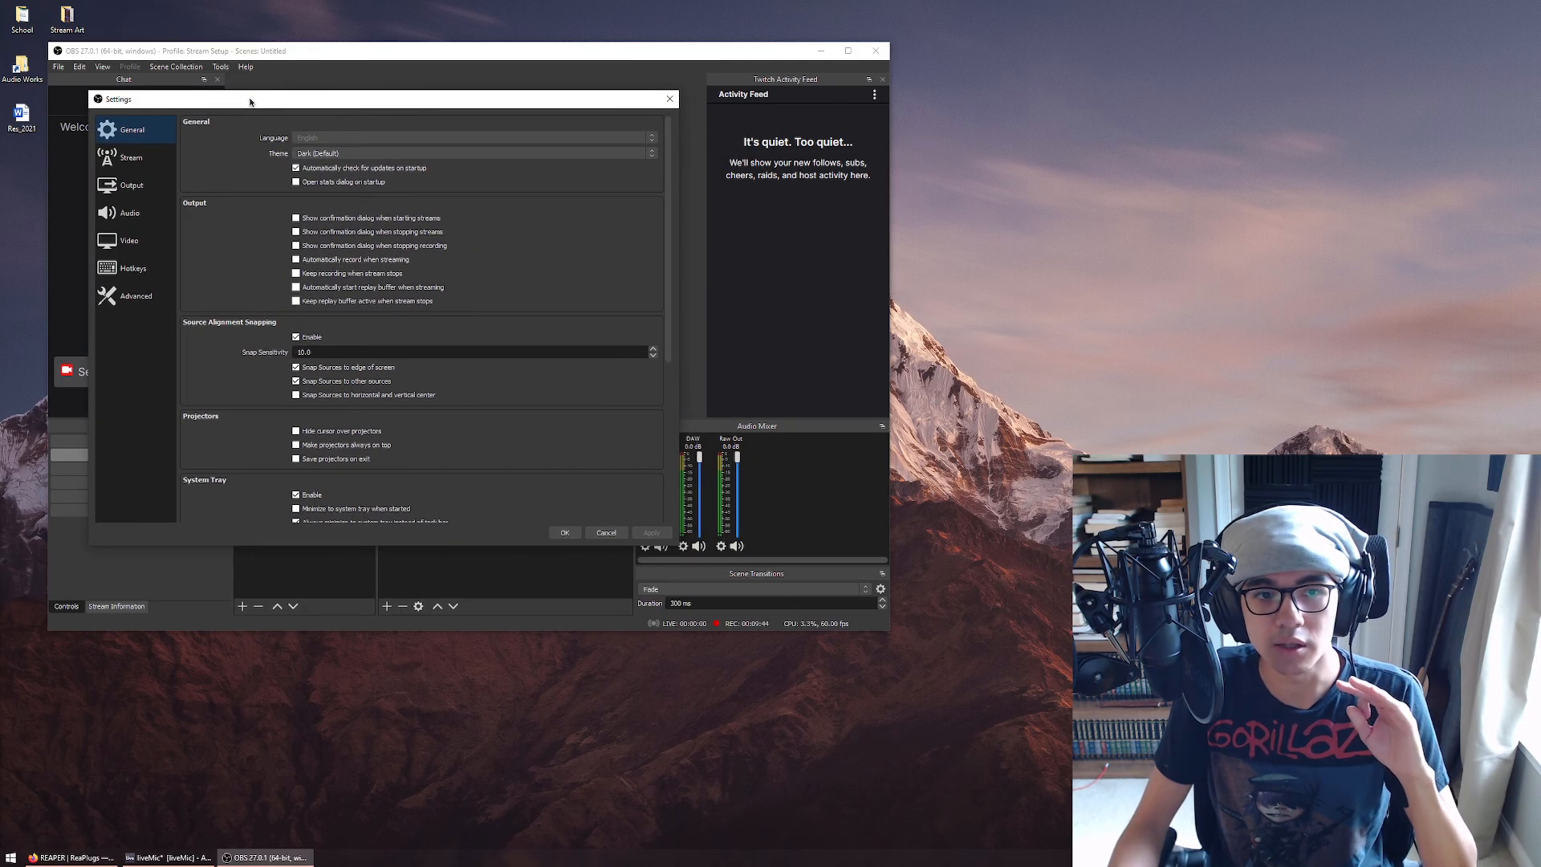
pyautogui.click(137, 214)
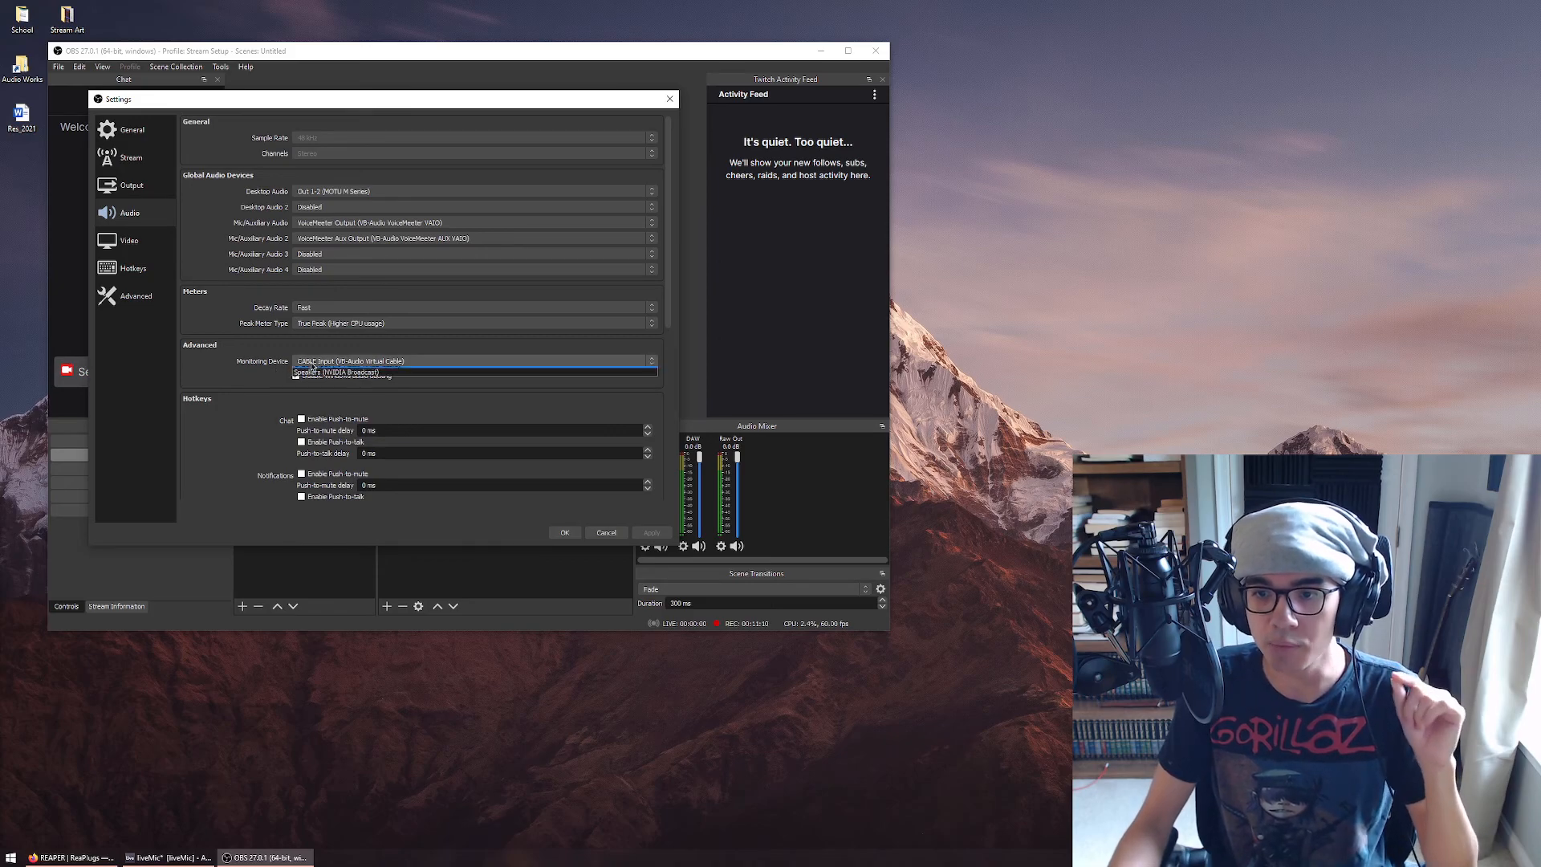
pyautogui.click(312, 362)
pyautogui.click(310, 363)
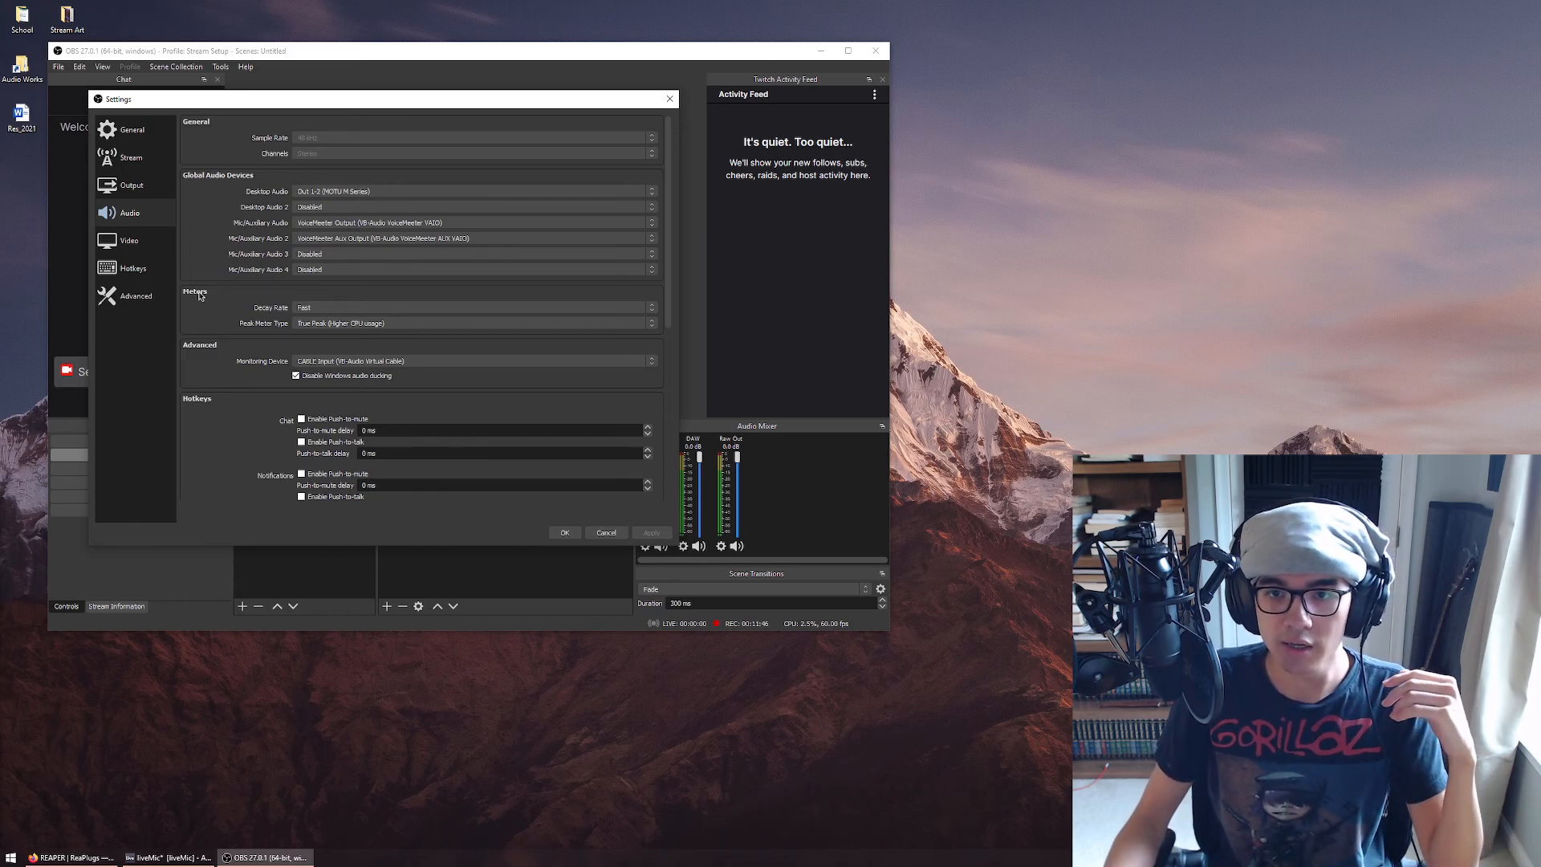
# Review the Output settings for streaming and the six audio tracks, accepting the Settings dialog when done
pyautogui.click(150, 190)
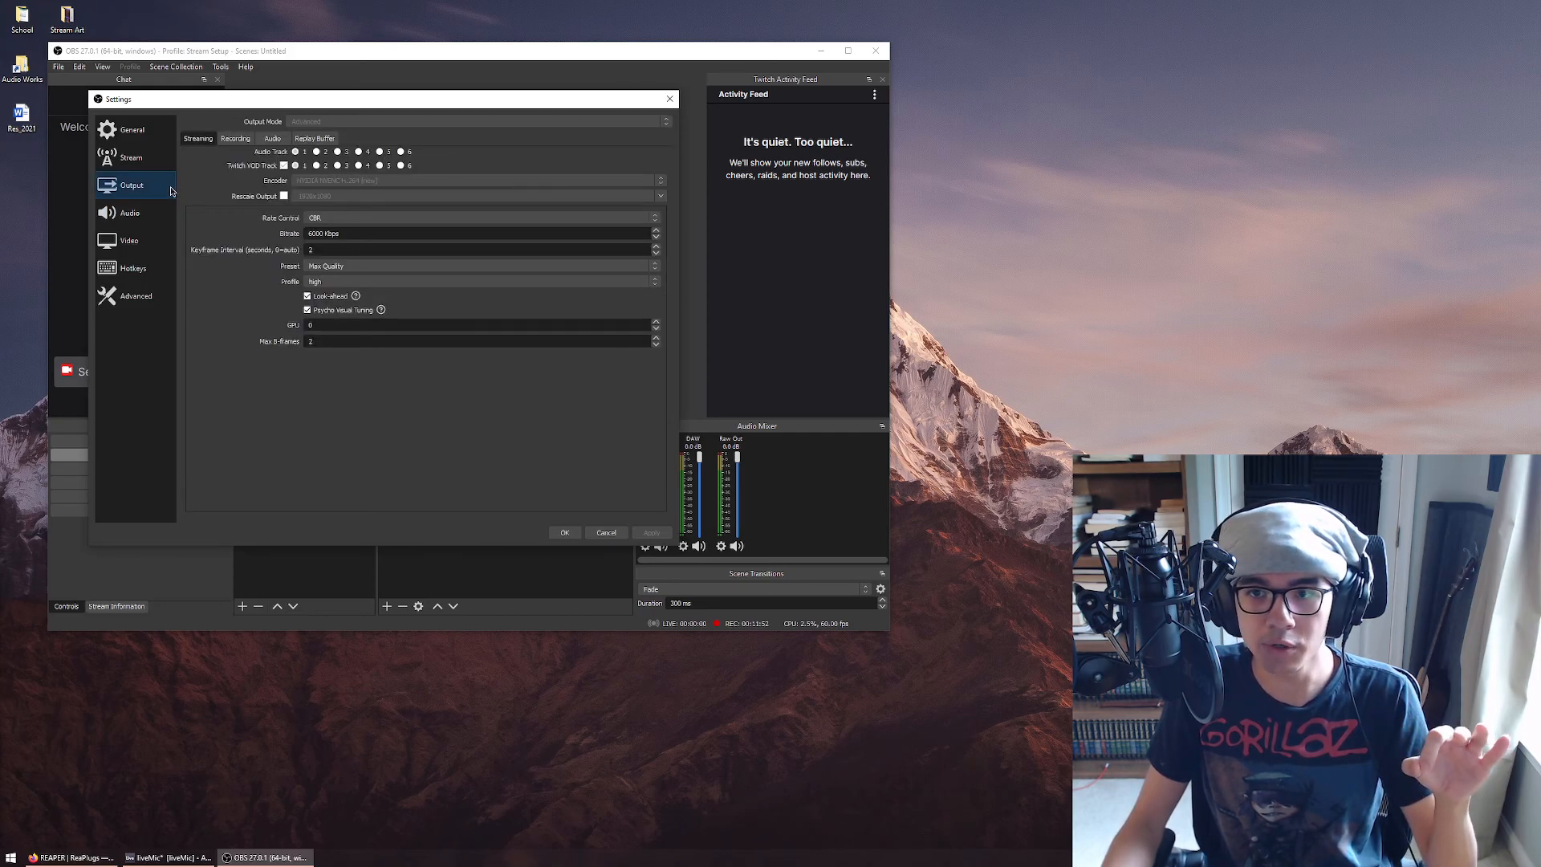
pyautogui.click(273, 139)
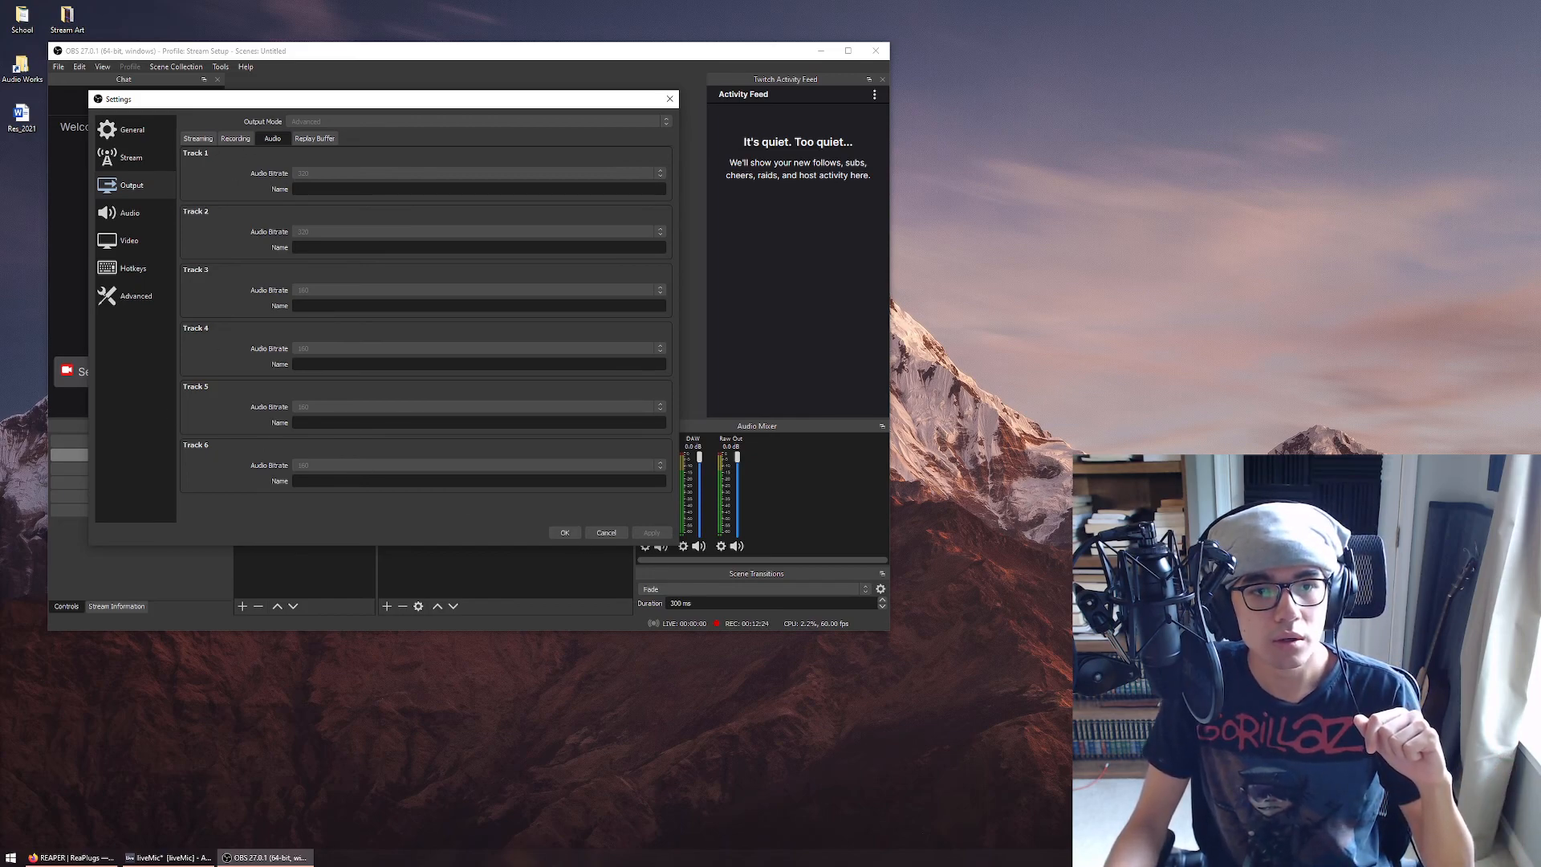
pyautogui.click(565, 532)
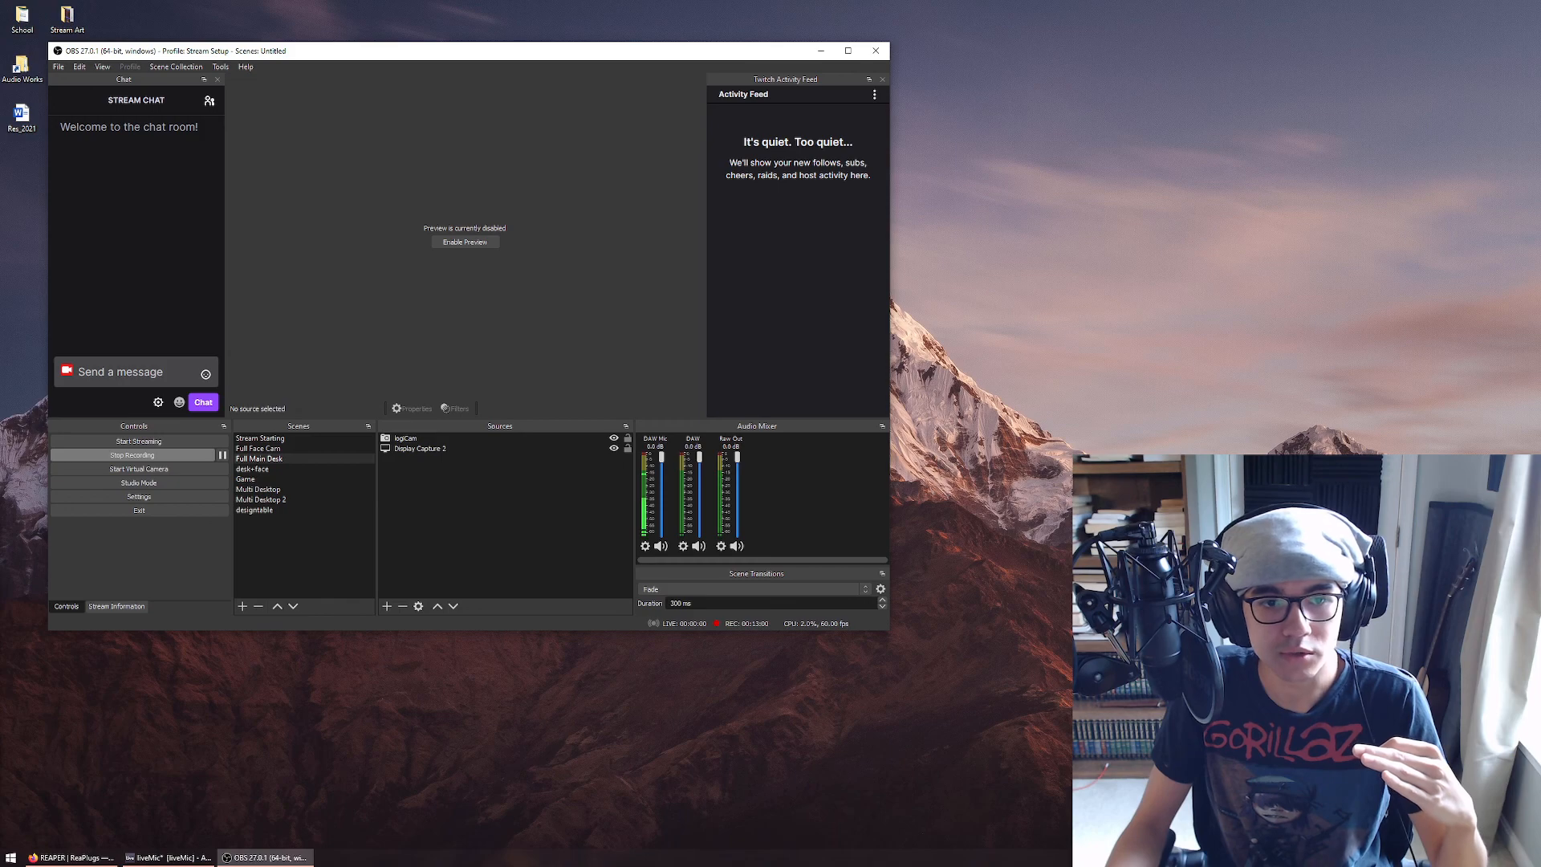
# Check which device the DAW source uses in its properties from the Audio Mixer, closing the dialog without changes
pyautogui.click(645, 547)
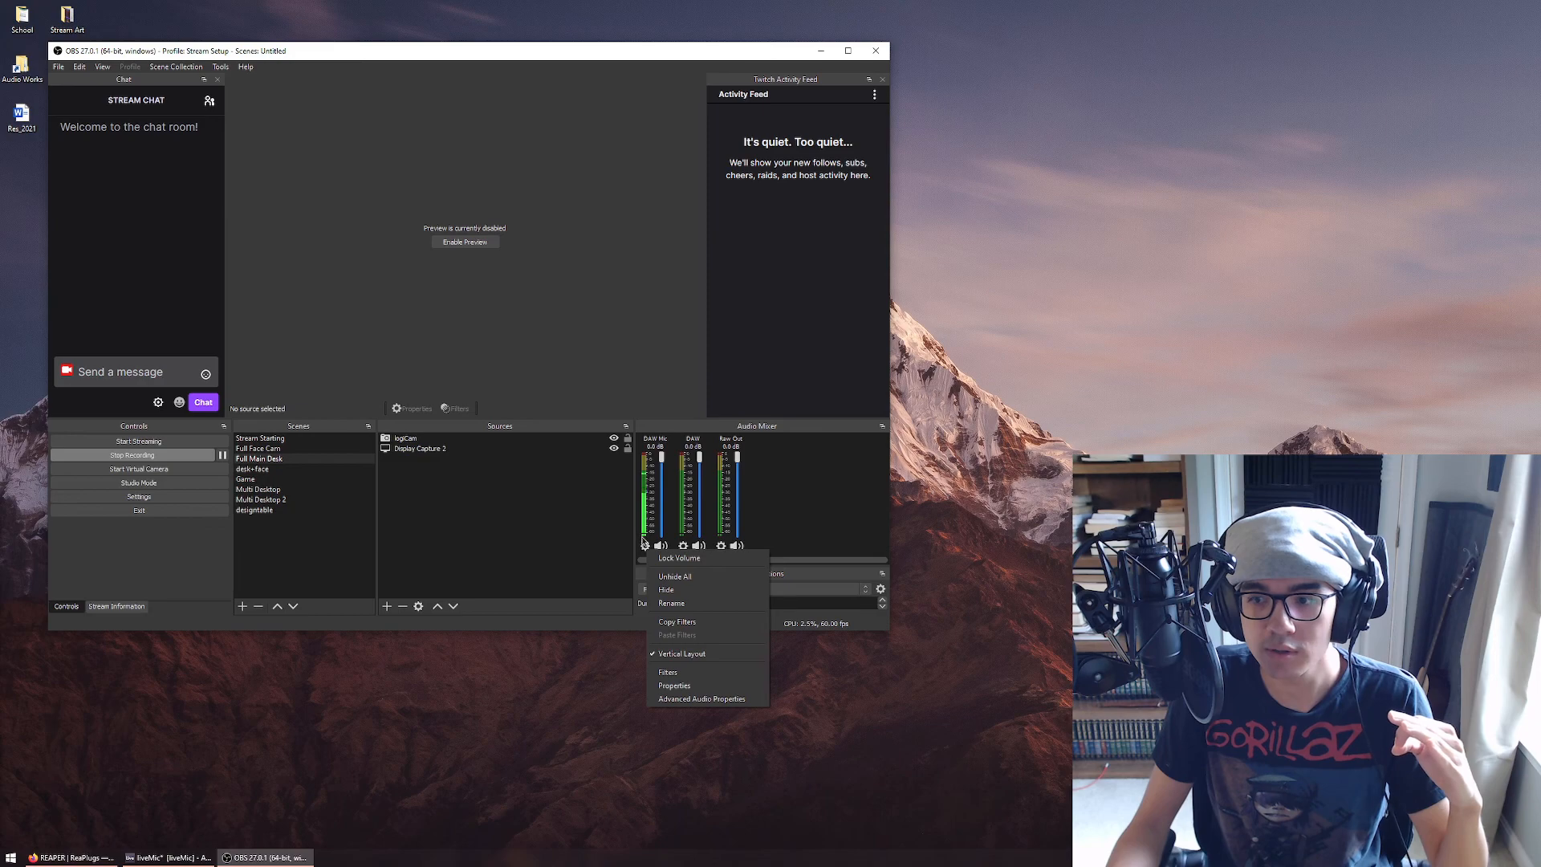
pyautogui.click(683, 546)
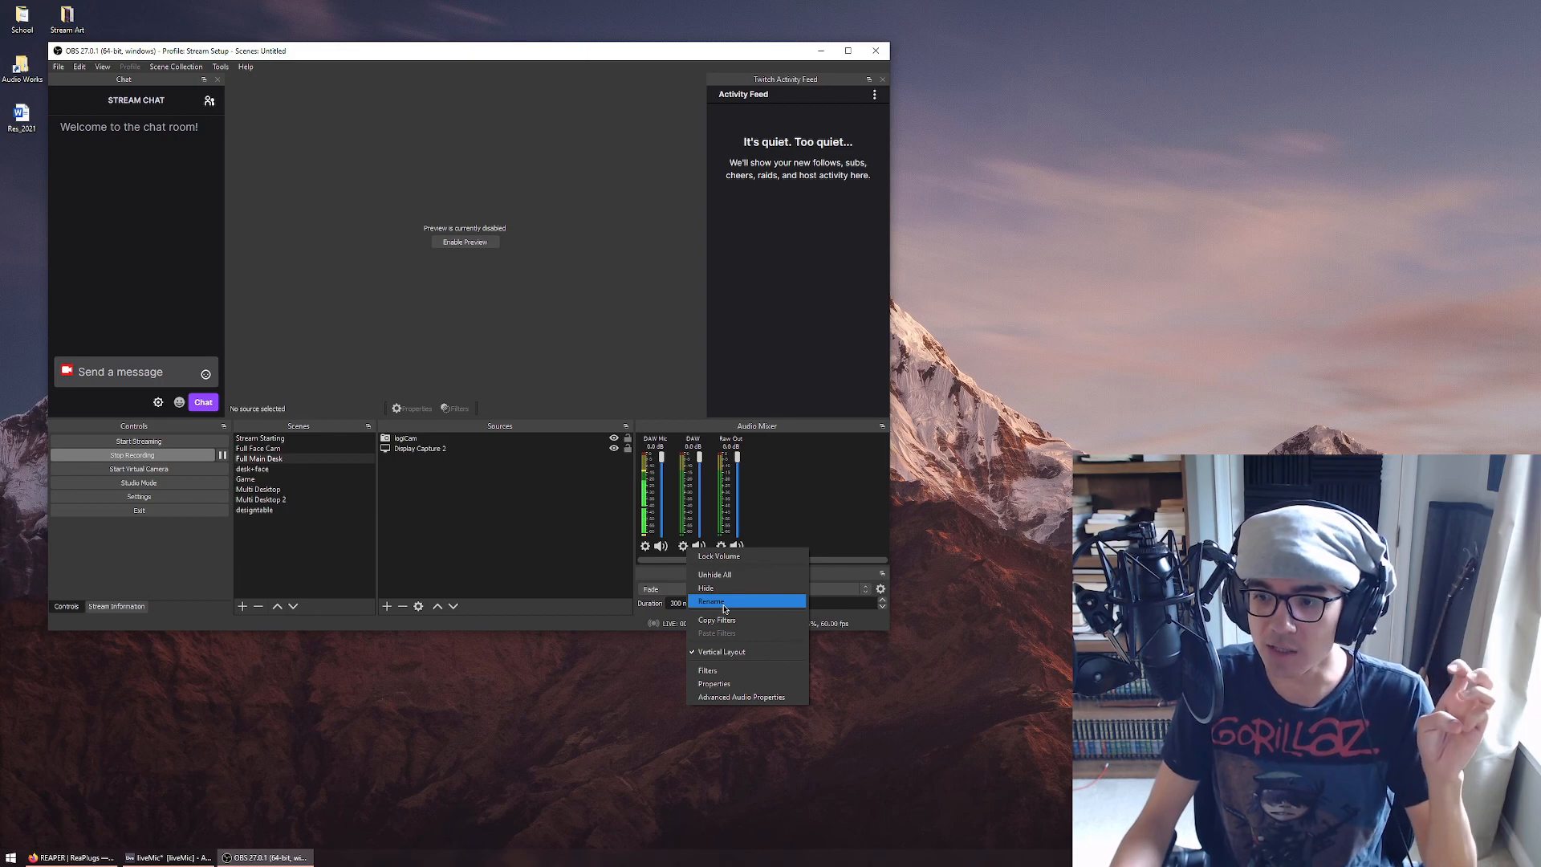
pyautogui.click(717, 683)
pyautogui.moveTo(420, 152); pyautogui.dragTo(308, 366)
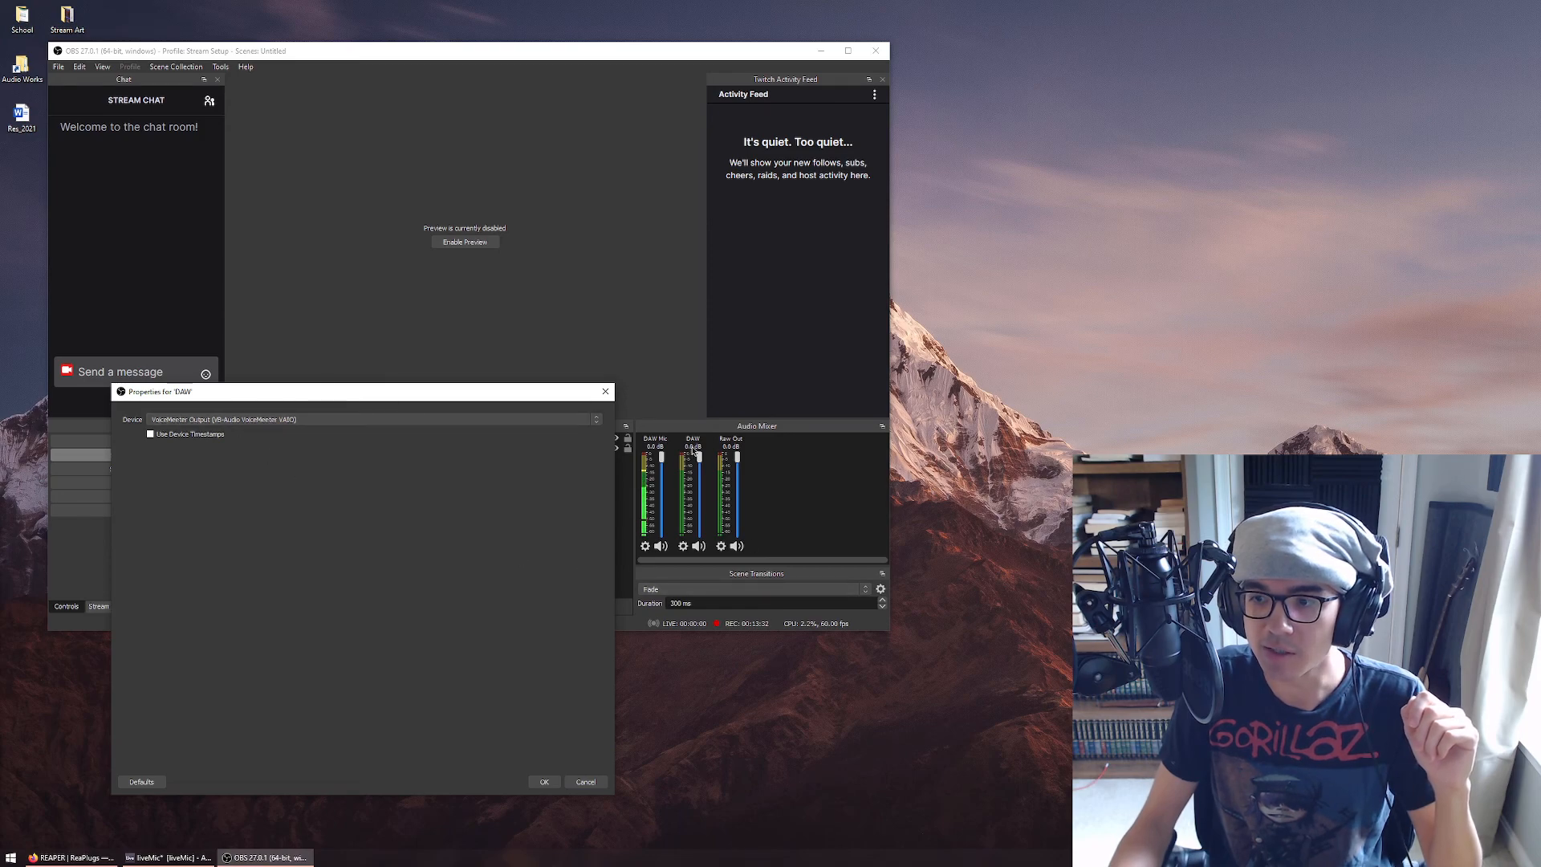
pyautogui.moveTo(555, 394); pyautogui.dragTo(606, 394)
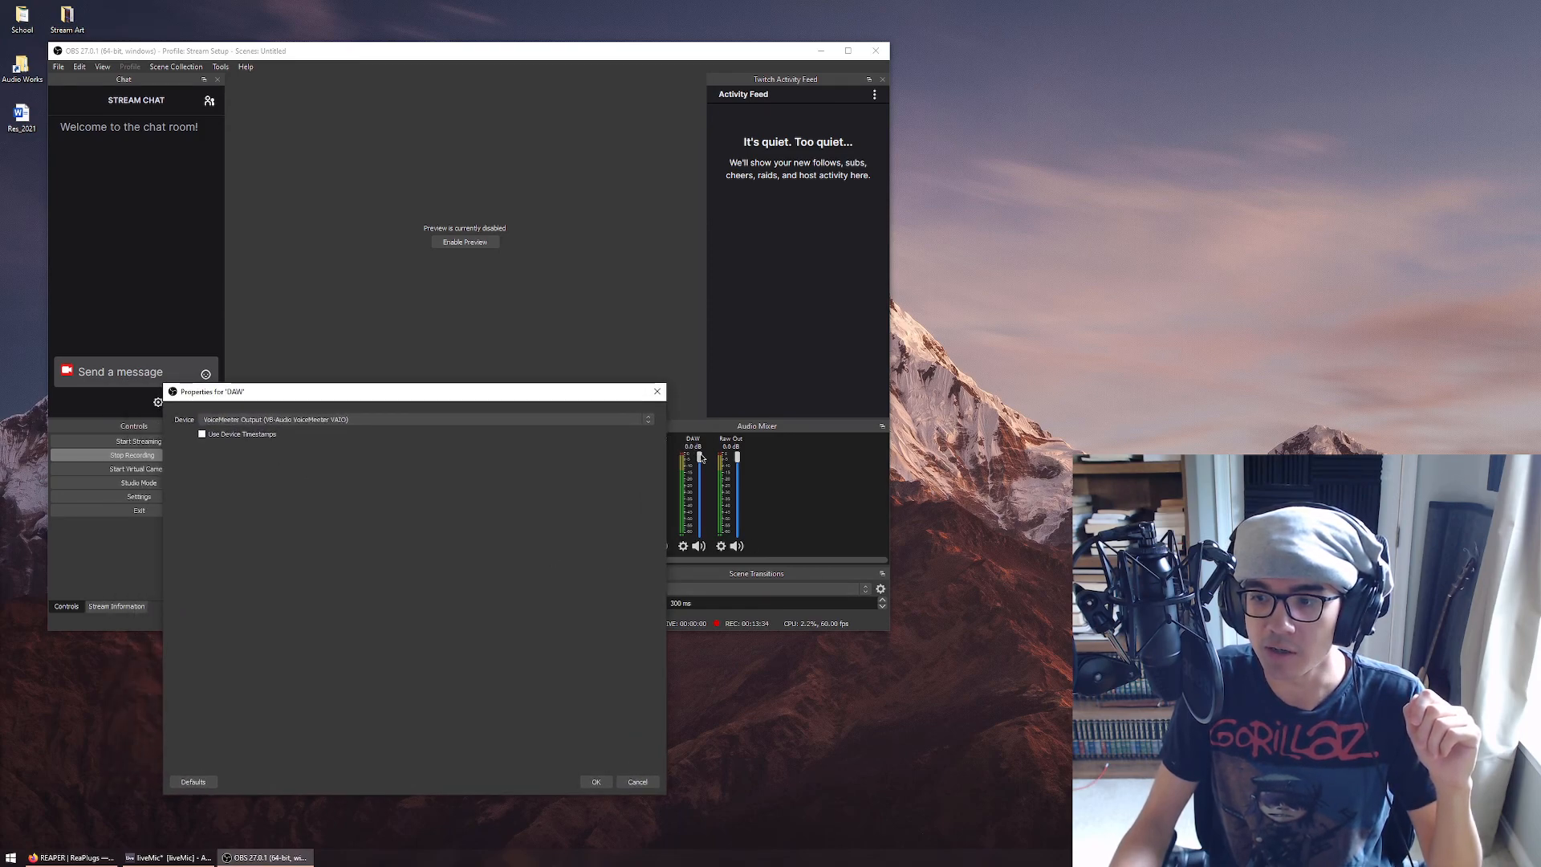
pyautogui.click(658, 391)
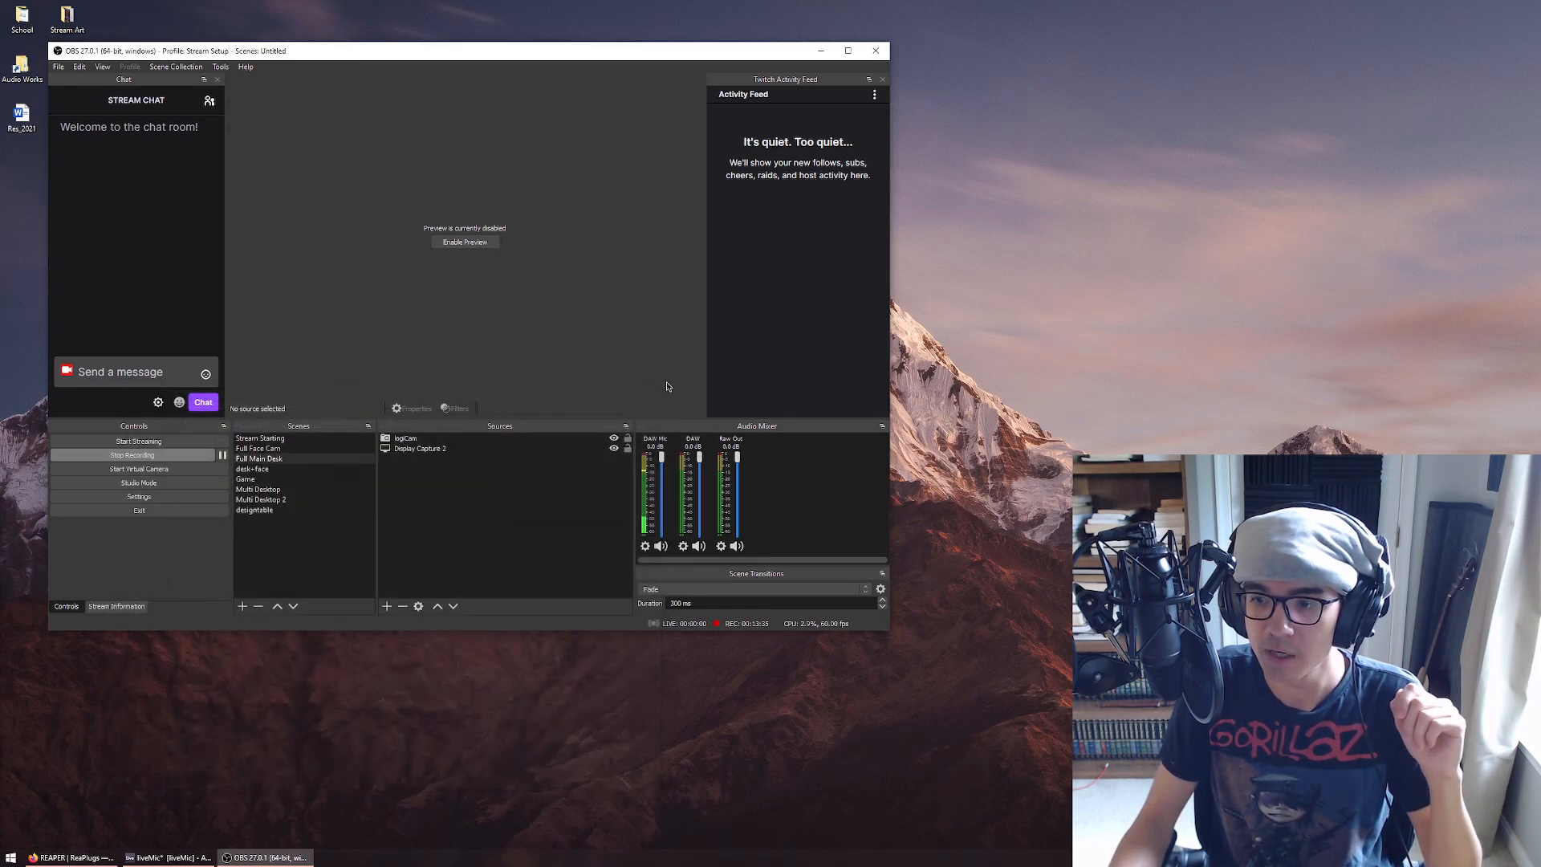
# Check the device selected in the DAW Mic source's properties, closing the dialog when done
pyautogui.click(646, 548)
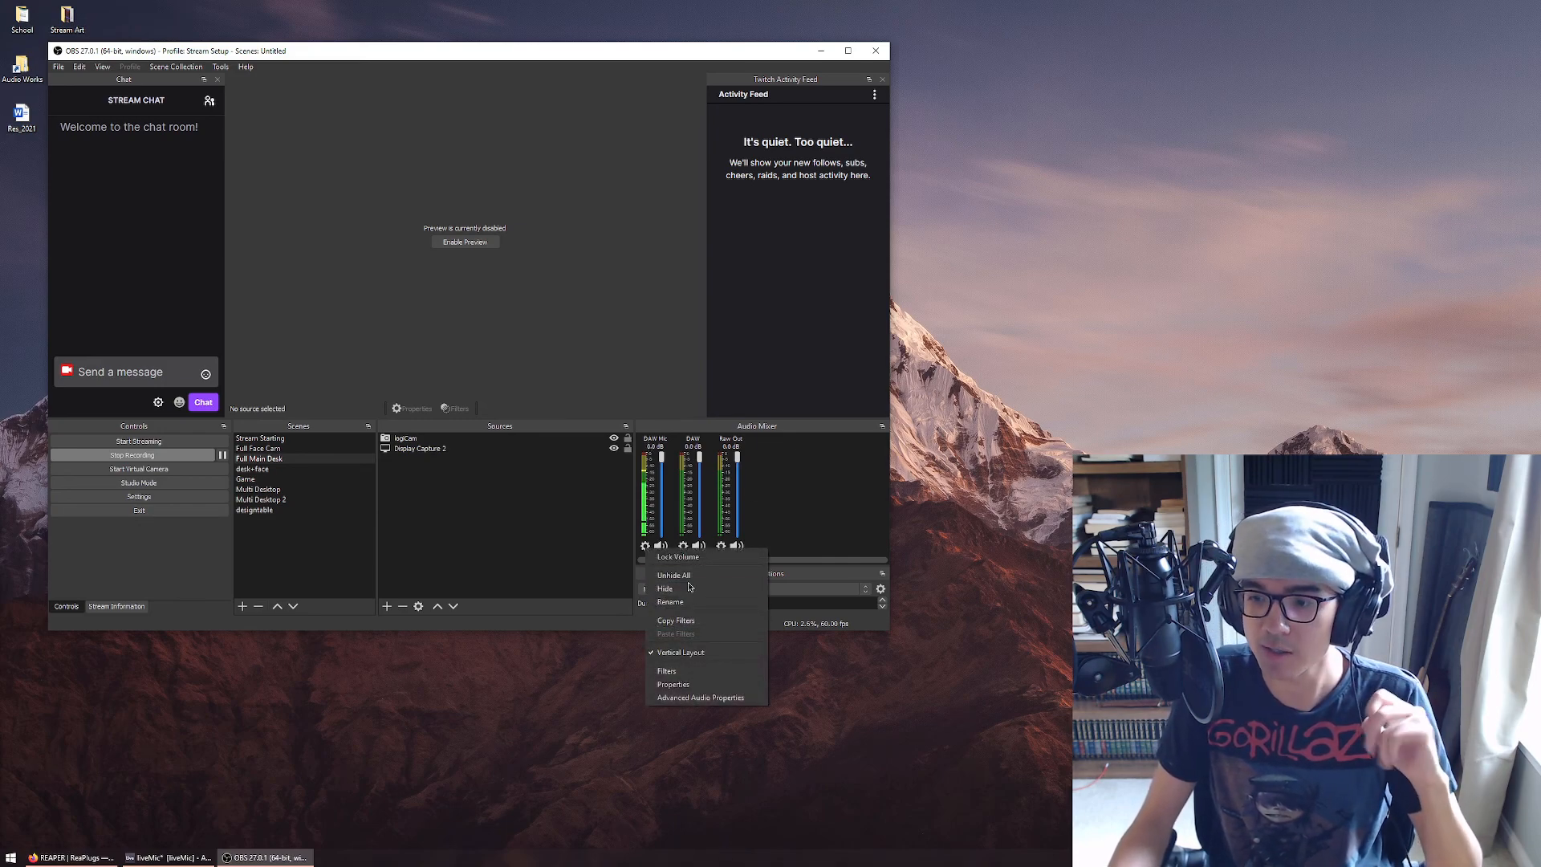
pyautogui.click(688, 685)
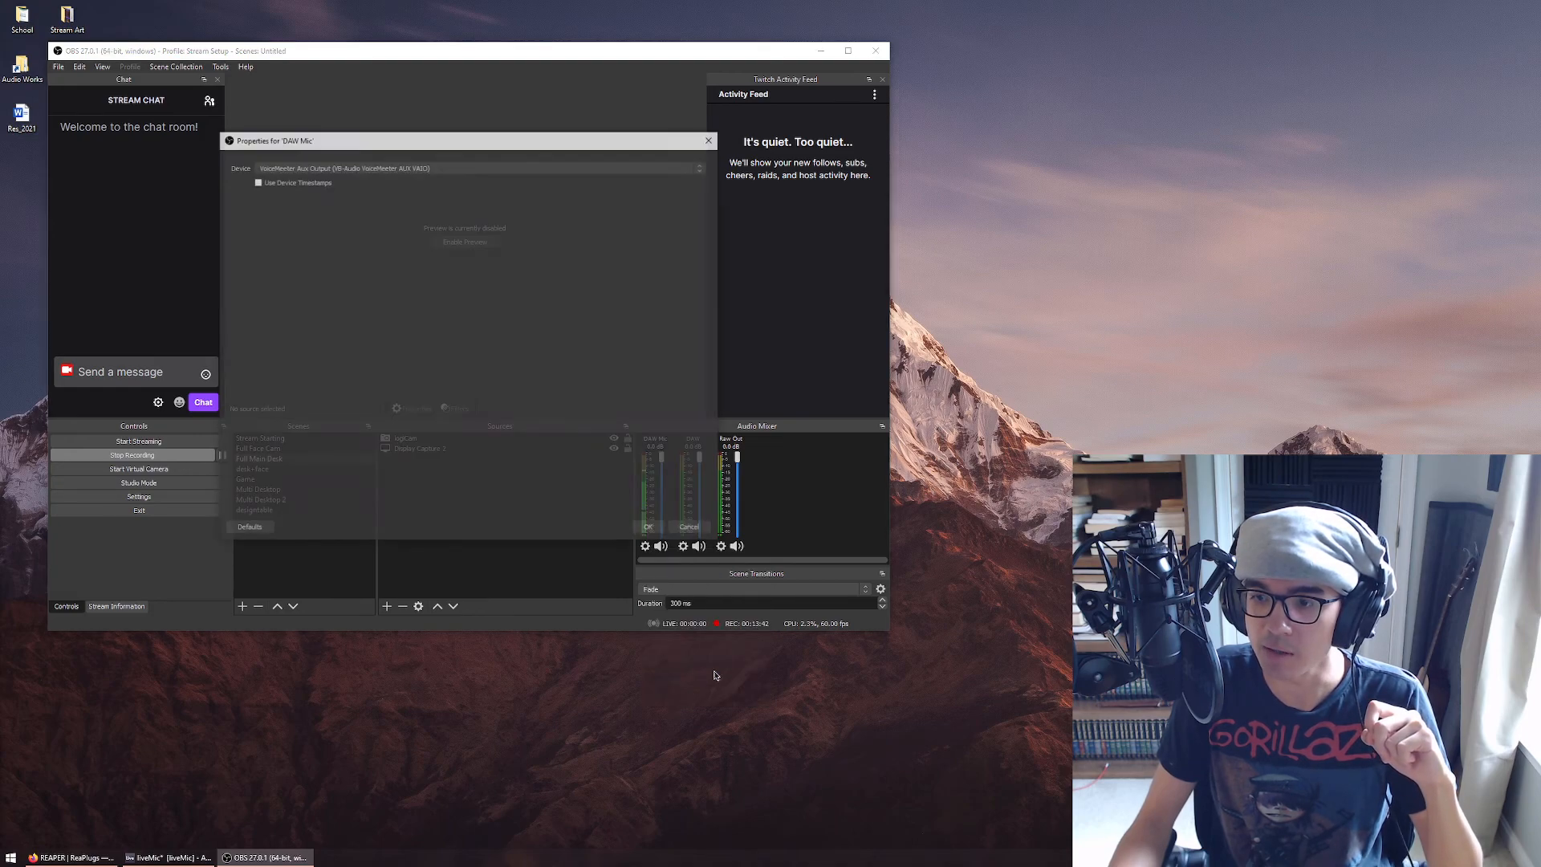
pyautogui.moveTo(501, 146); pyautogui.dragTo(417, 375)
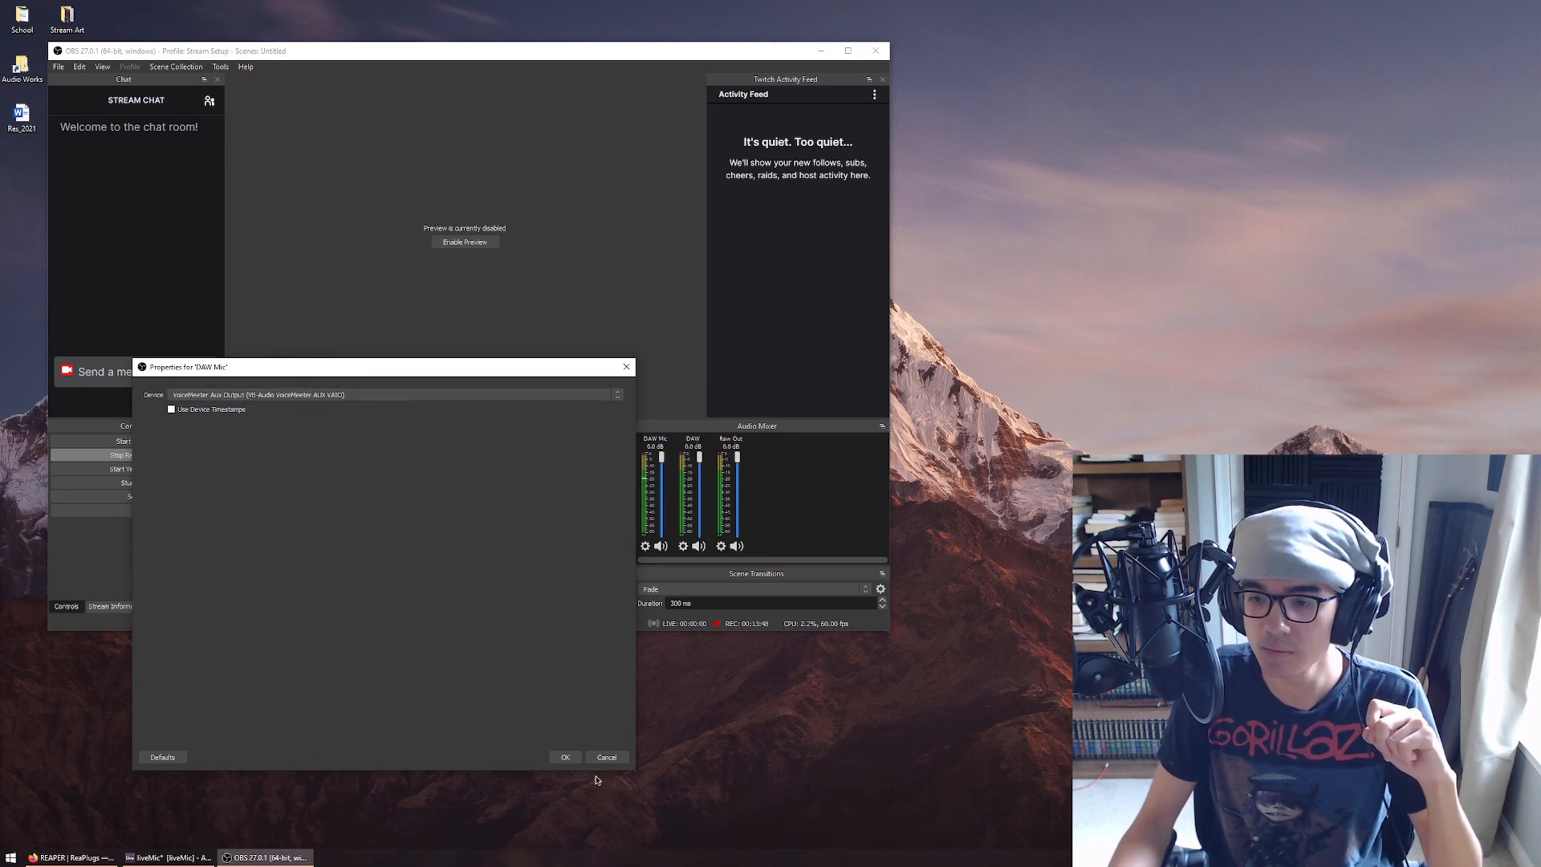
pyautogui.click(565, 757)
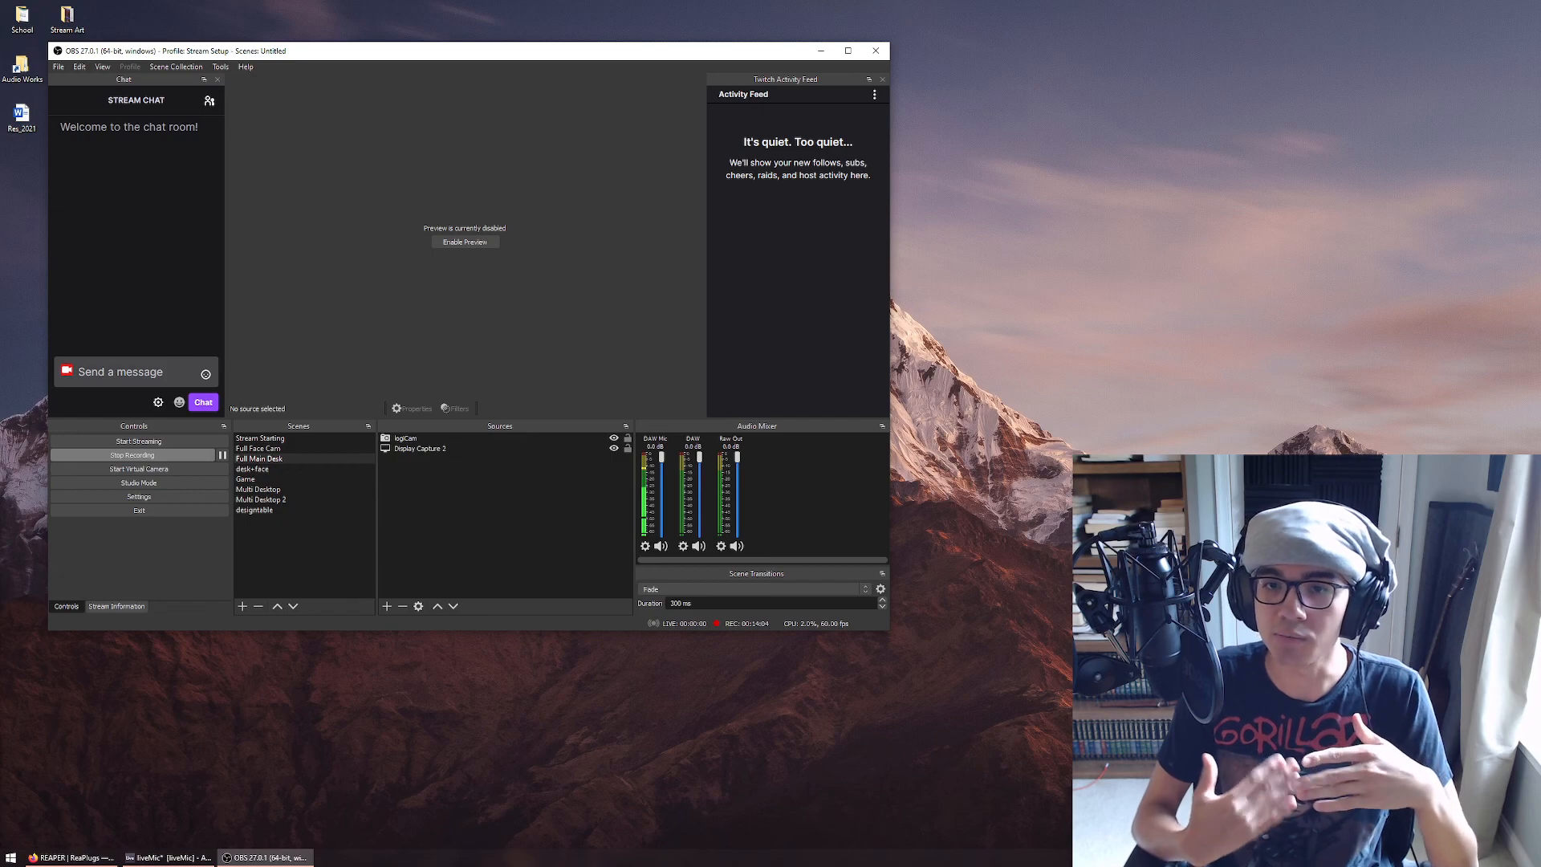
# Move the OBS window to the desktop's corner, switch to Ableton Live and open the live mic track's reastream-standalone plug-in window
pyautogui.click(494, 566)
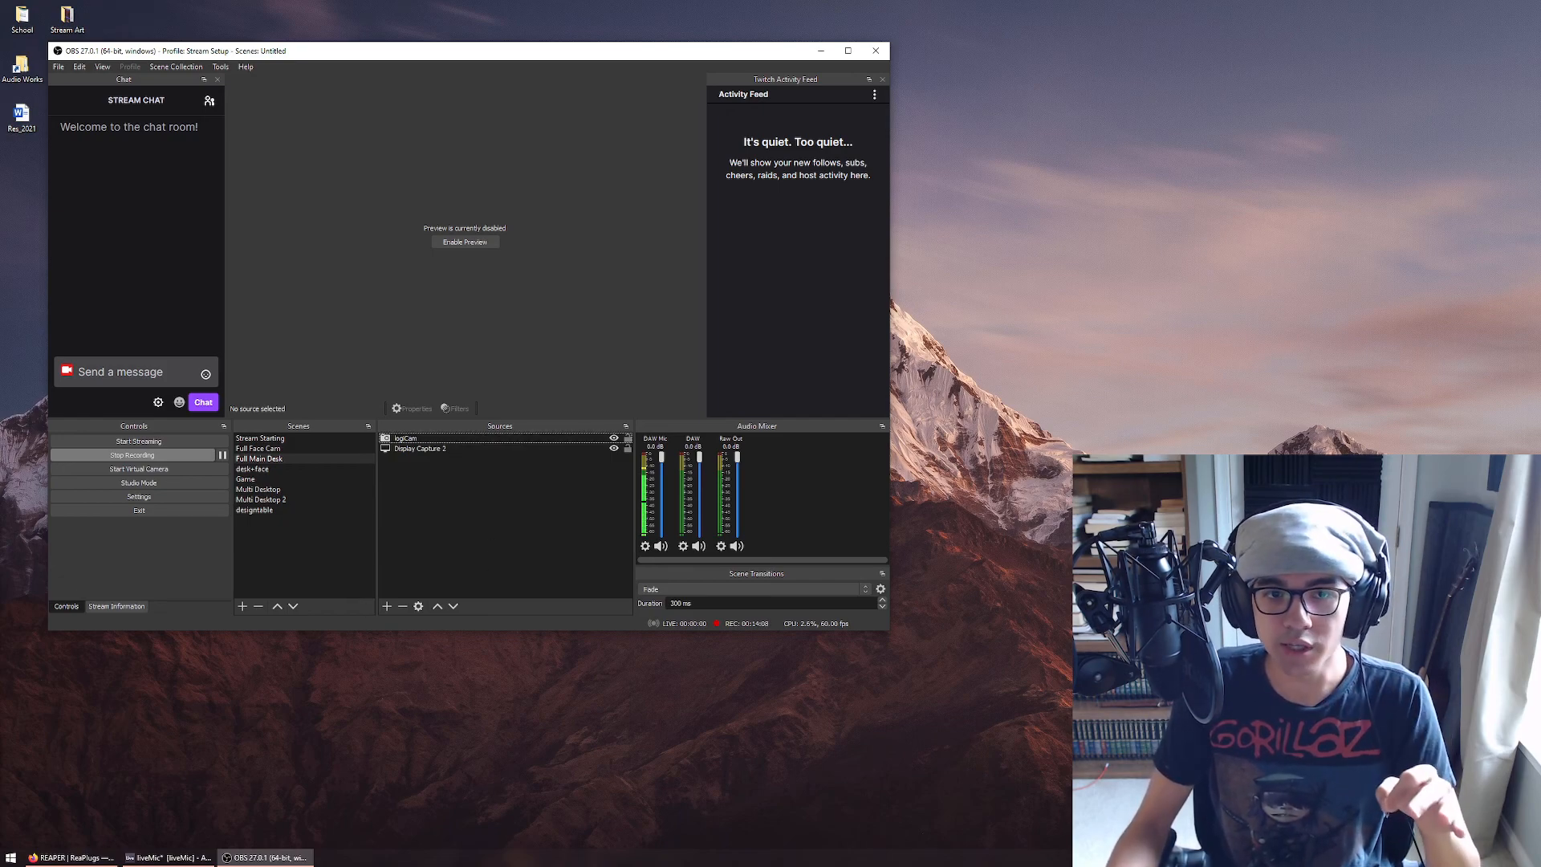
pyautogui.moveTo(409, 52); pyautogui.dragTo(363, 12)
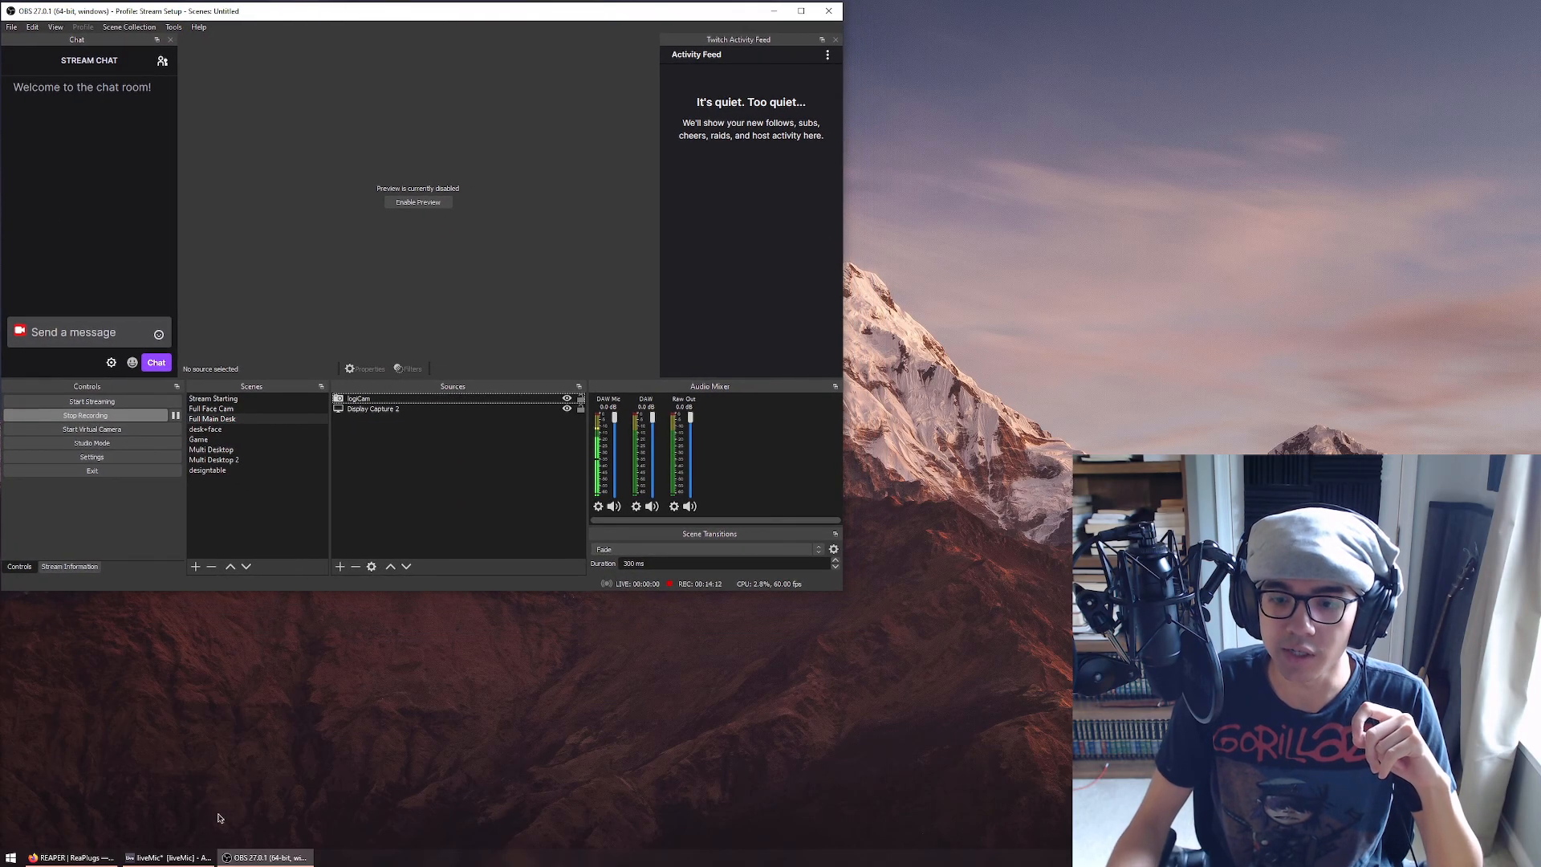
pyautogui.click(186, 857)
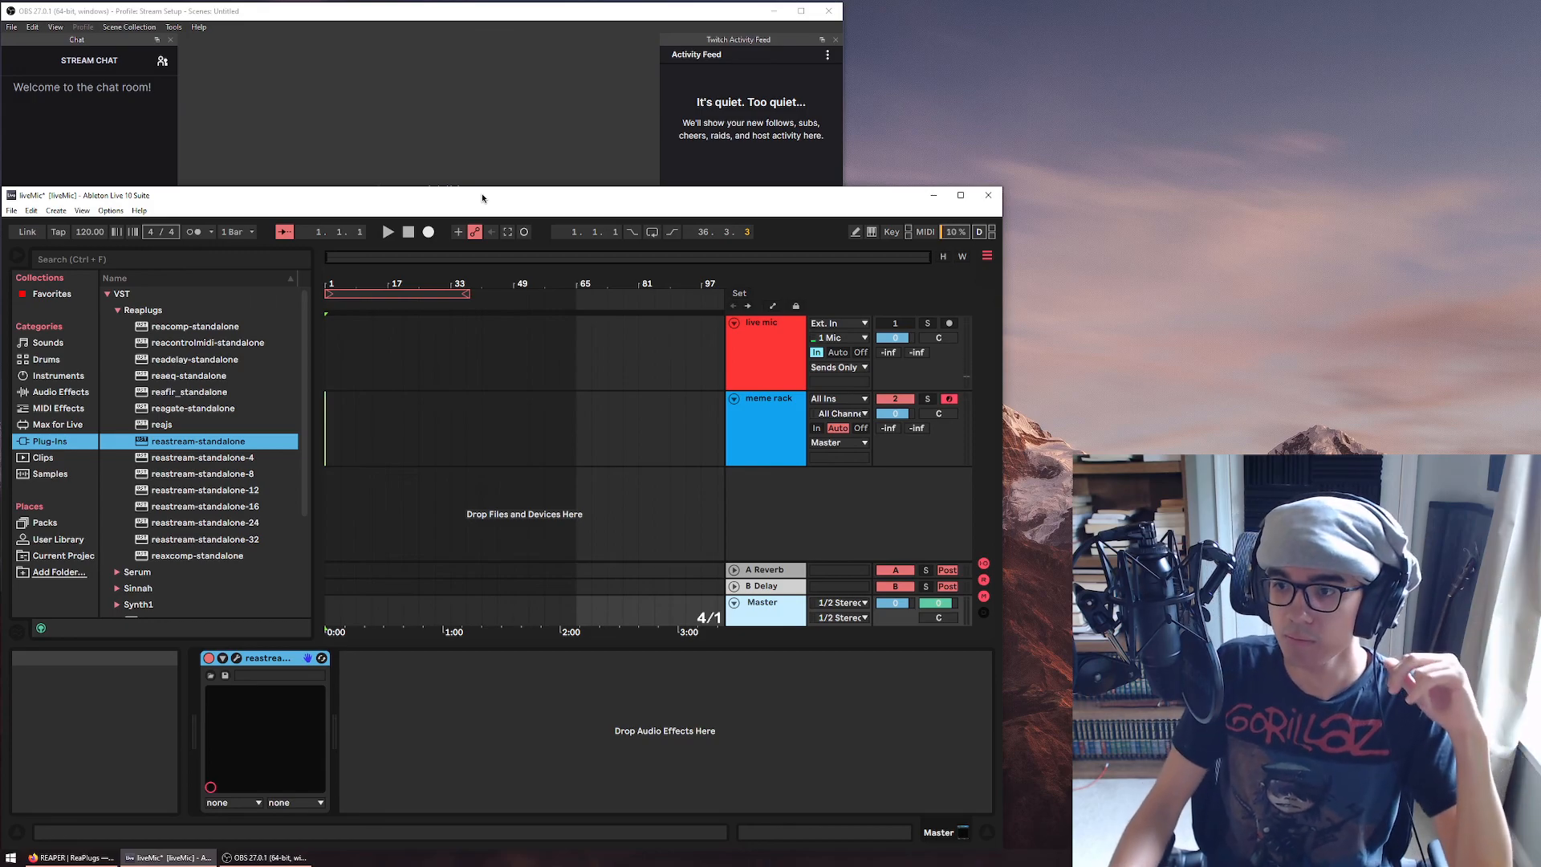
pyautogui.click(775, 374)
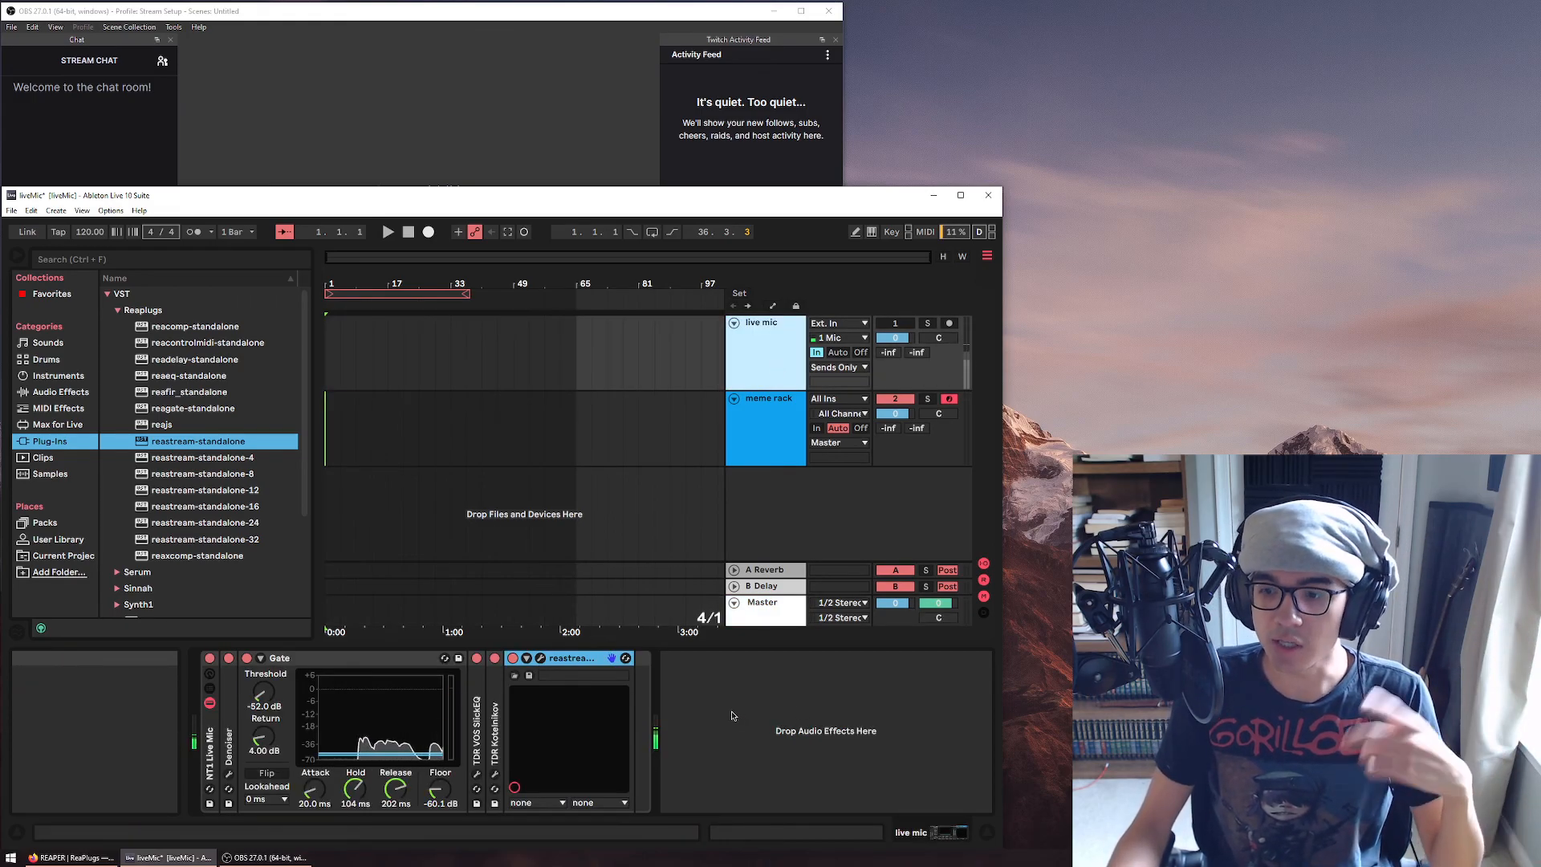
pyautogui.click(566, 663)
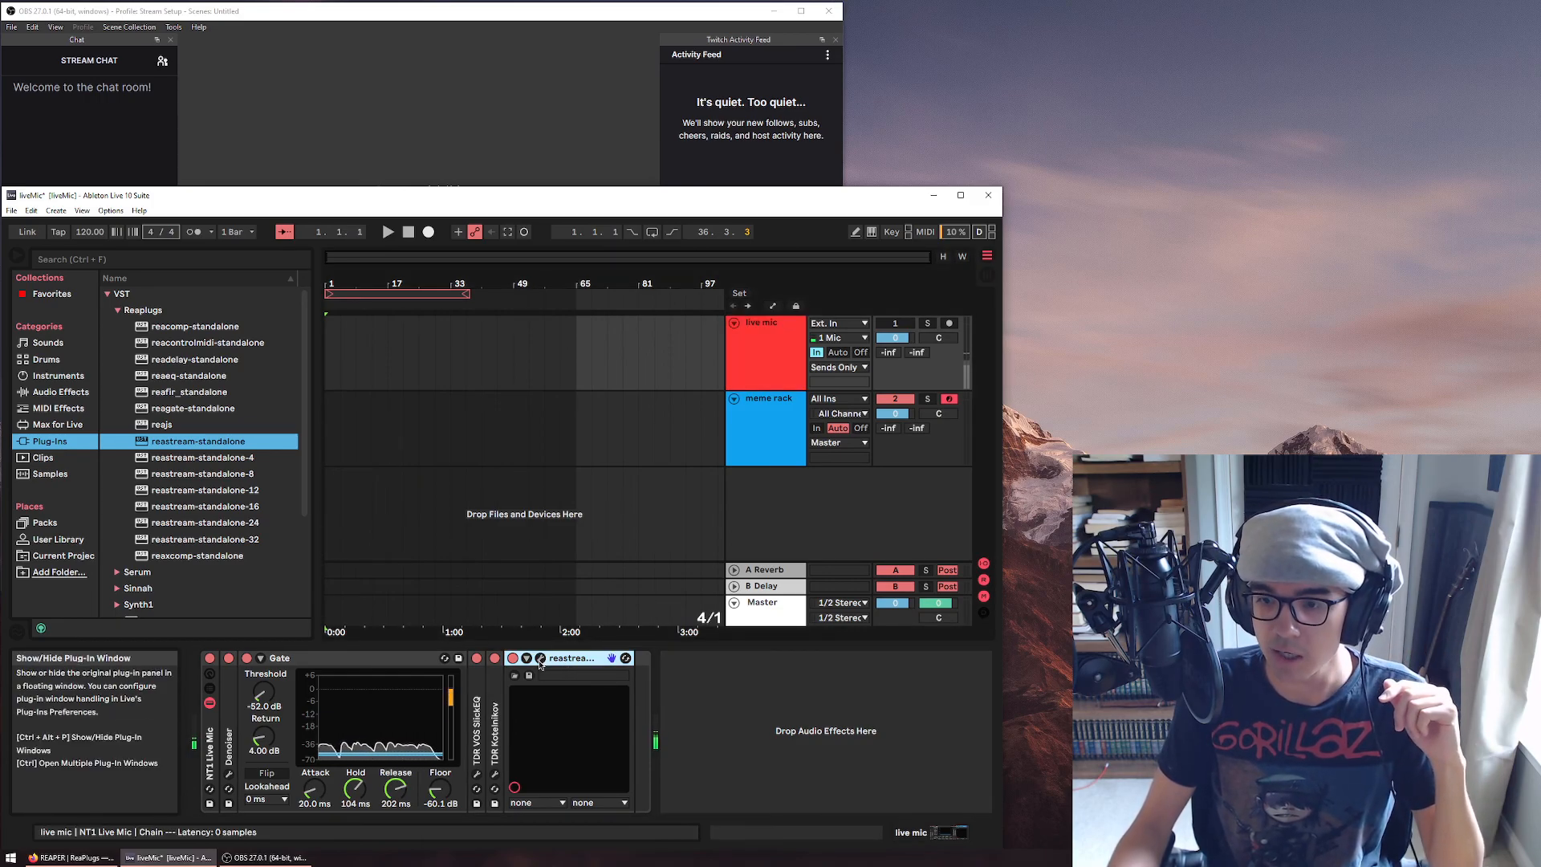
pyautogui.click(540, 659)
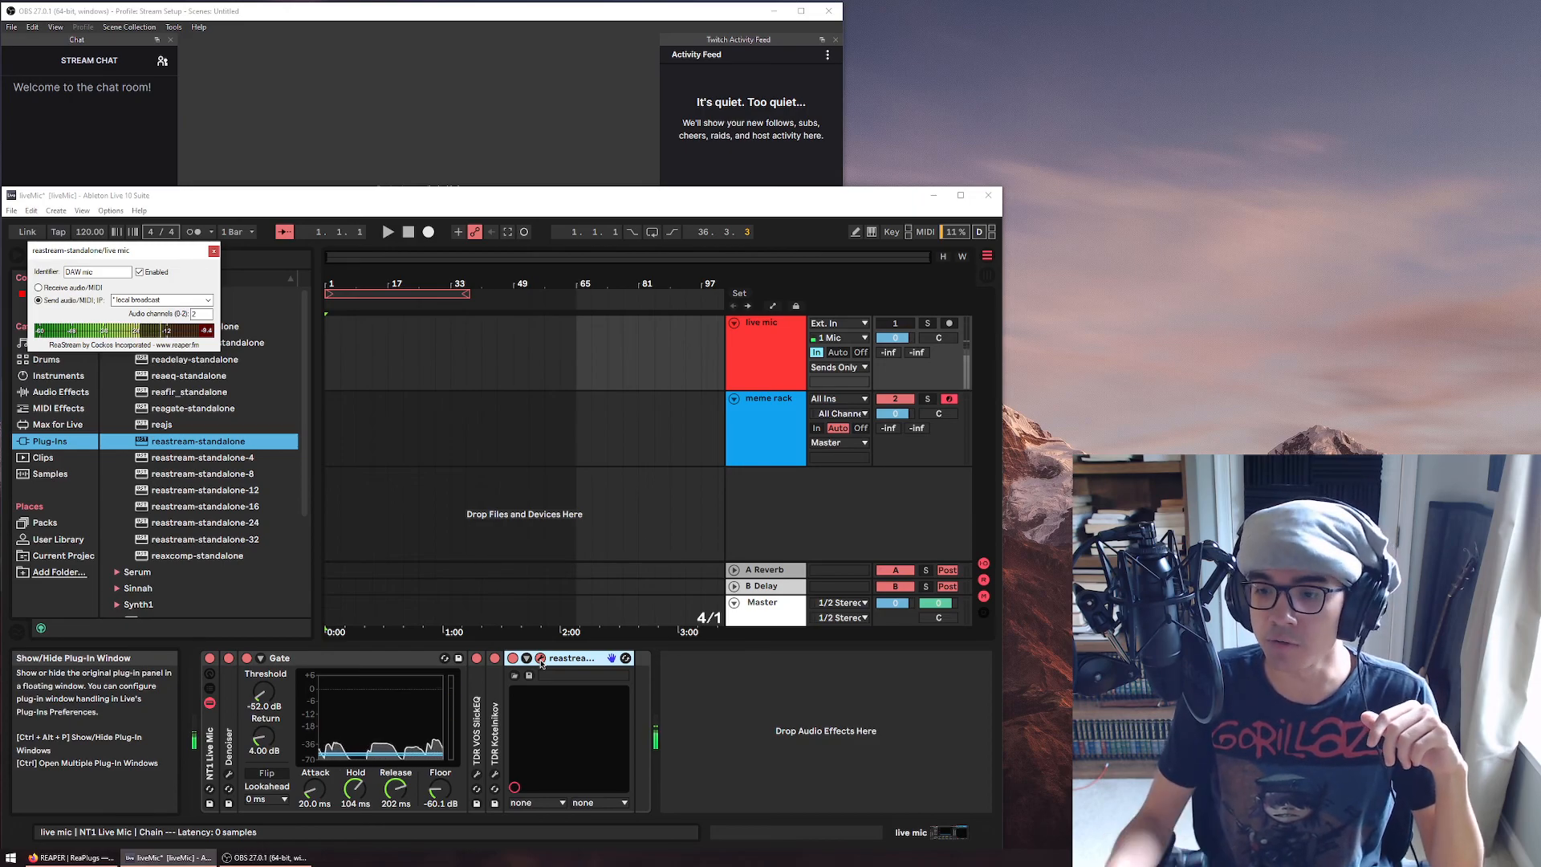
# Examine the live mic ReaStream settings: the identifier, the send audio/MIDI mode and the local broadcast destination
pyautogui.moveTo(110, 252); pyautogui.dragTo(132, 311)
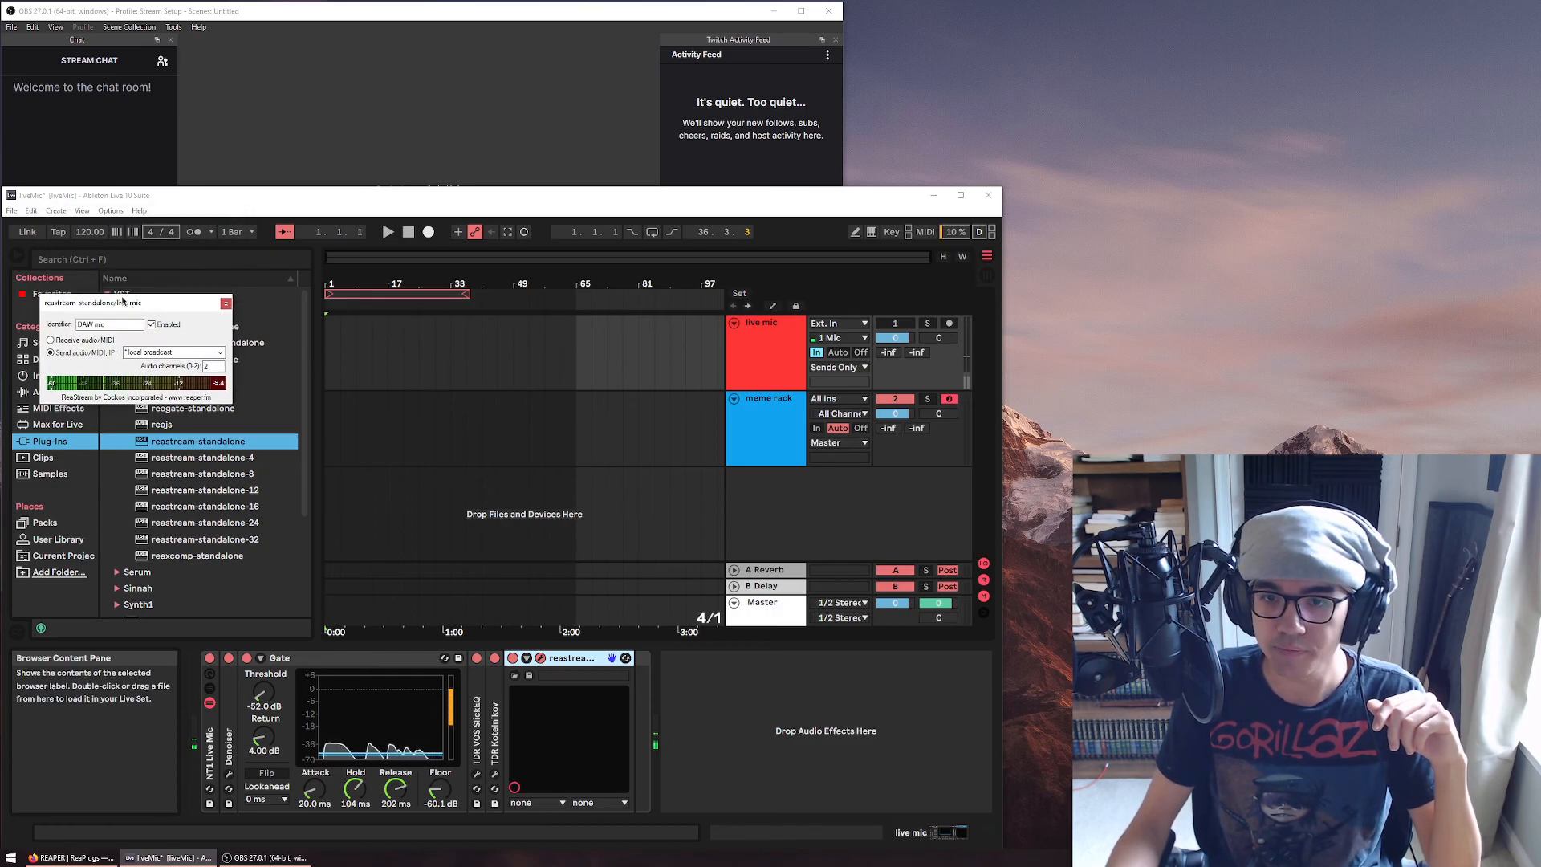
pyautogui.moveTo(133, 303); pyautogui.dragTo(159, 303)
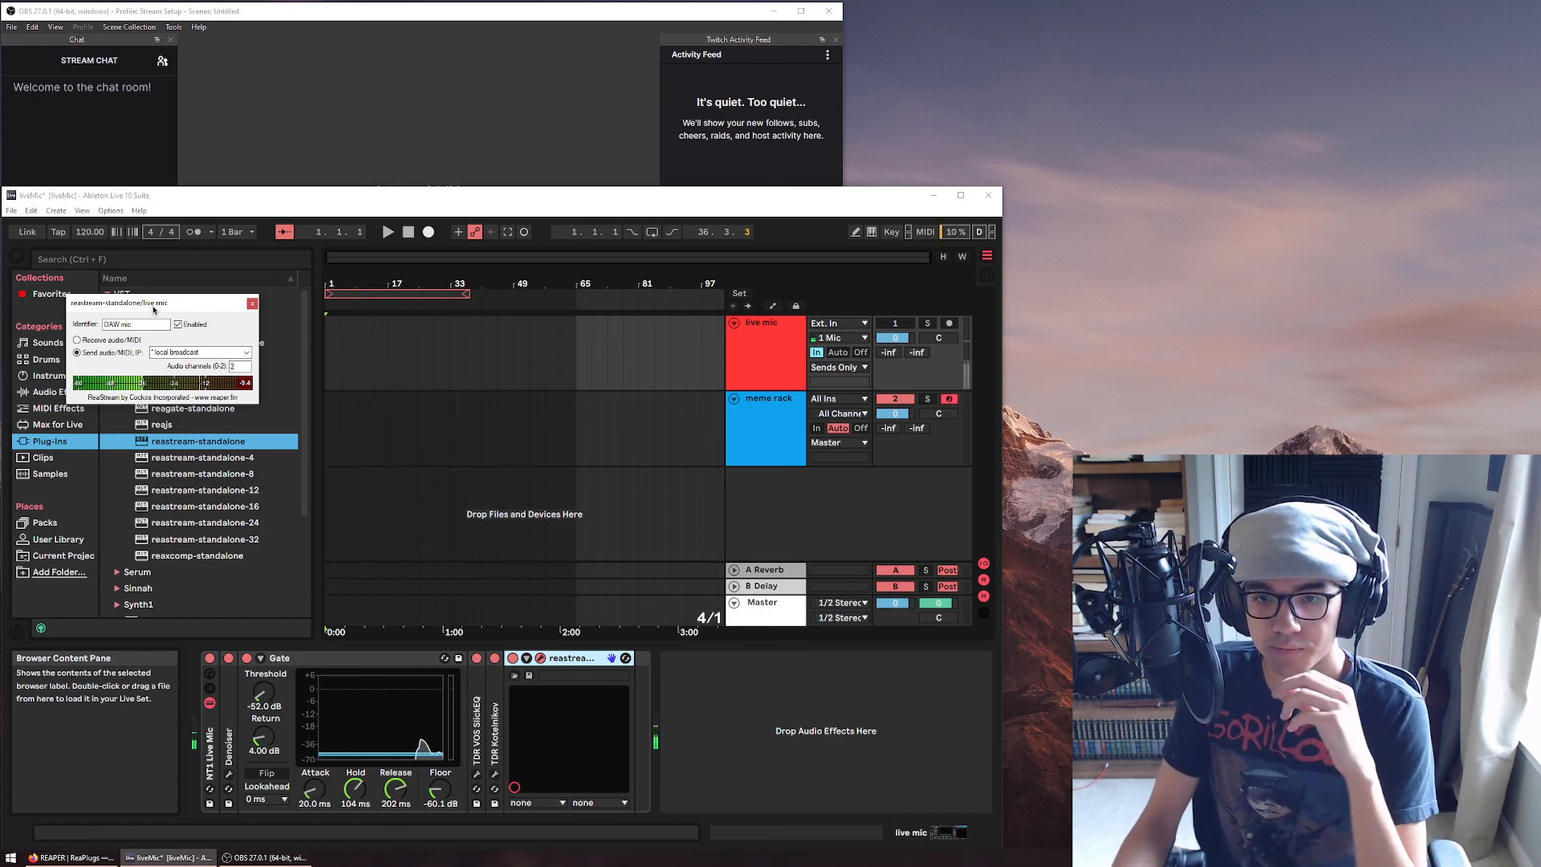
pyautogui.moveTo(154, 309); pyautogui.dragTo(150, 322)
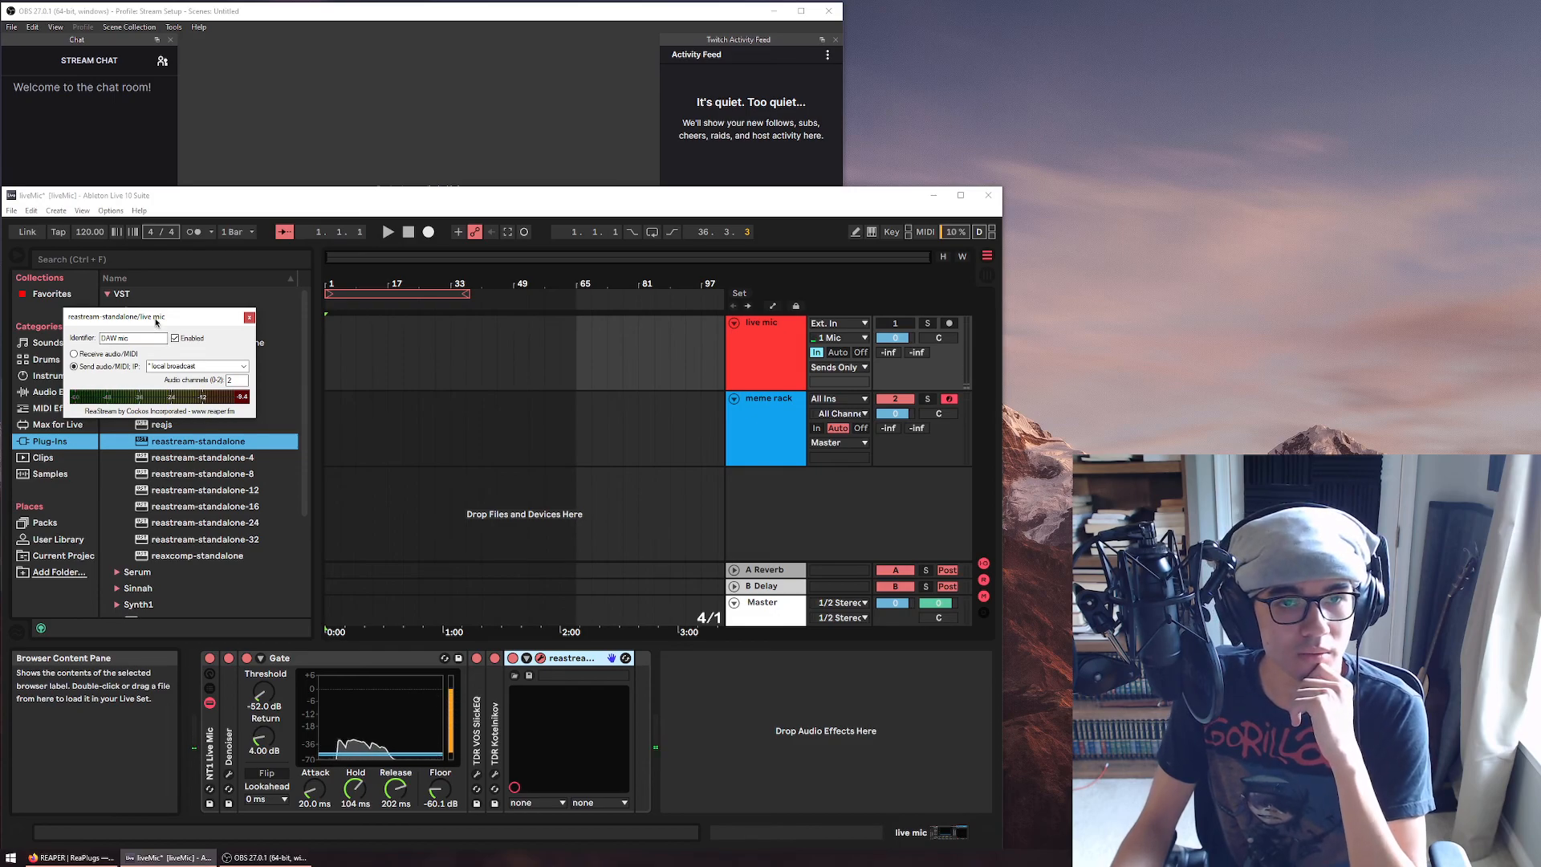
pyautogui.moveTo(157, 321); pyautogui.dragTo(150, 434)
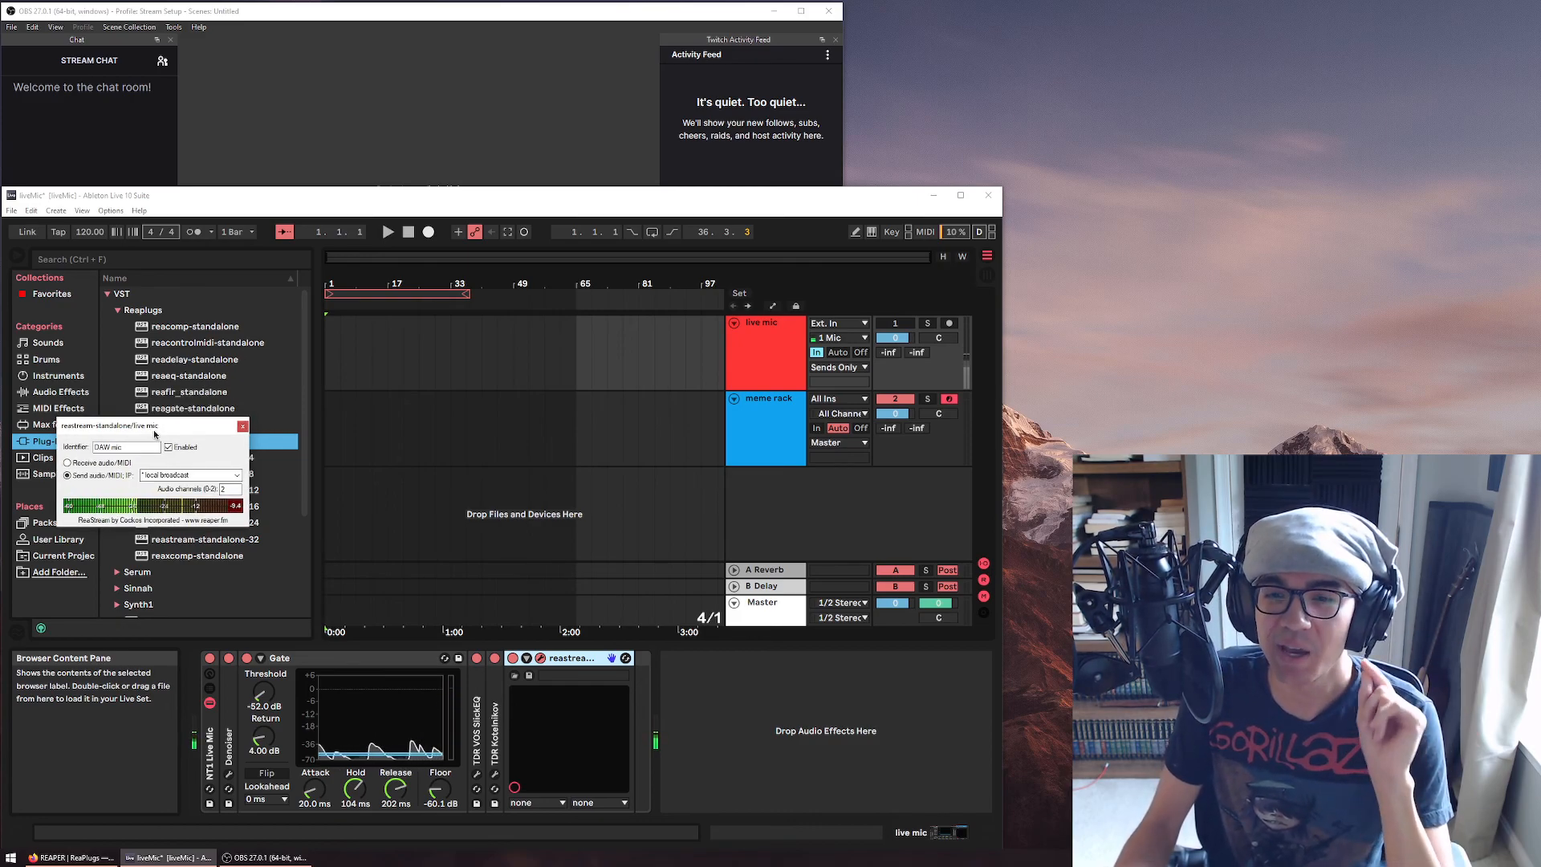
pyautogui.moveTo(150, 434); pyautogui.dragTo(151, 383)
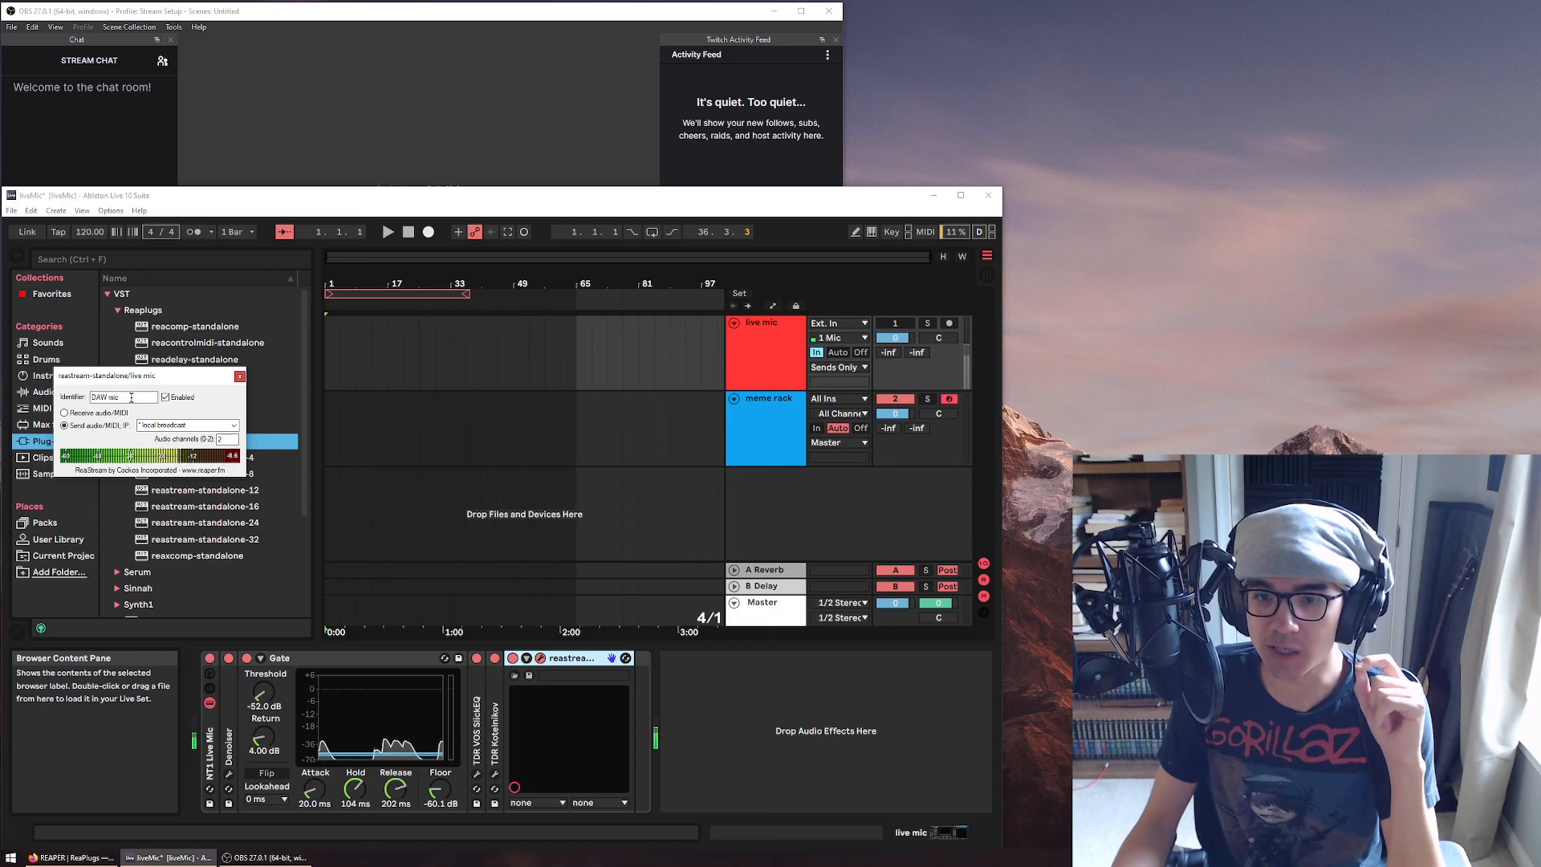
pyautogui.moveTo(125, 399); pyautogui.dragTo(70, 397)
pyautogui.click(126, 397)
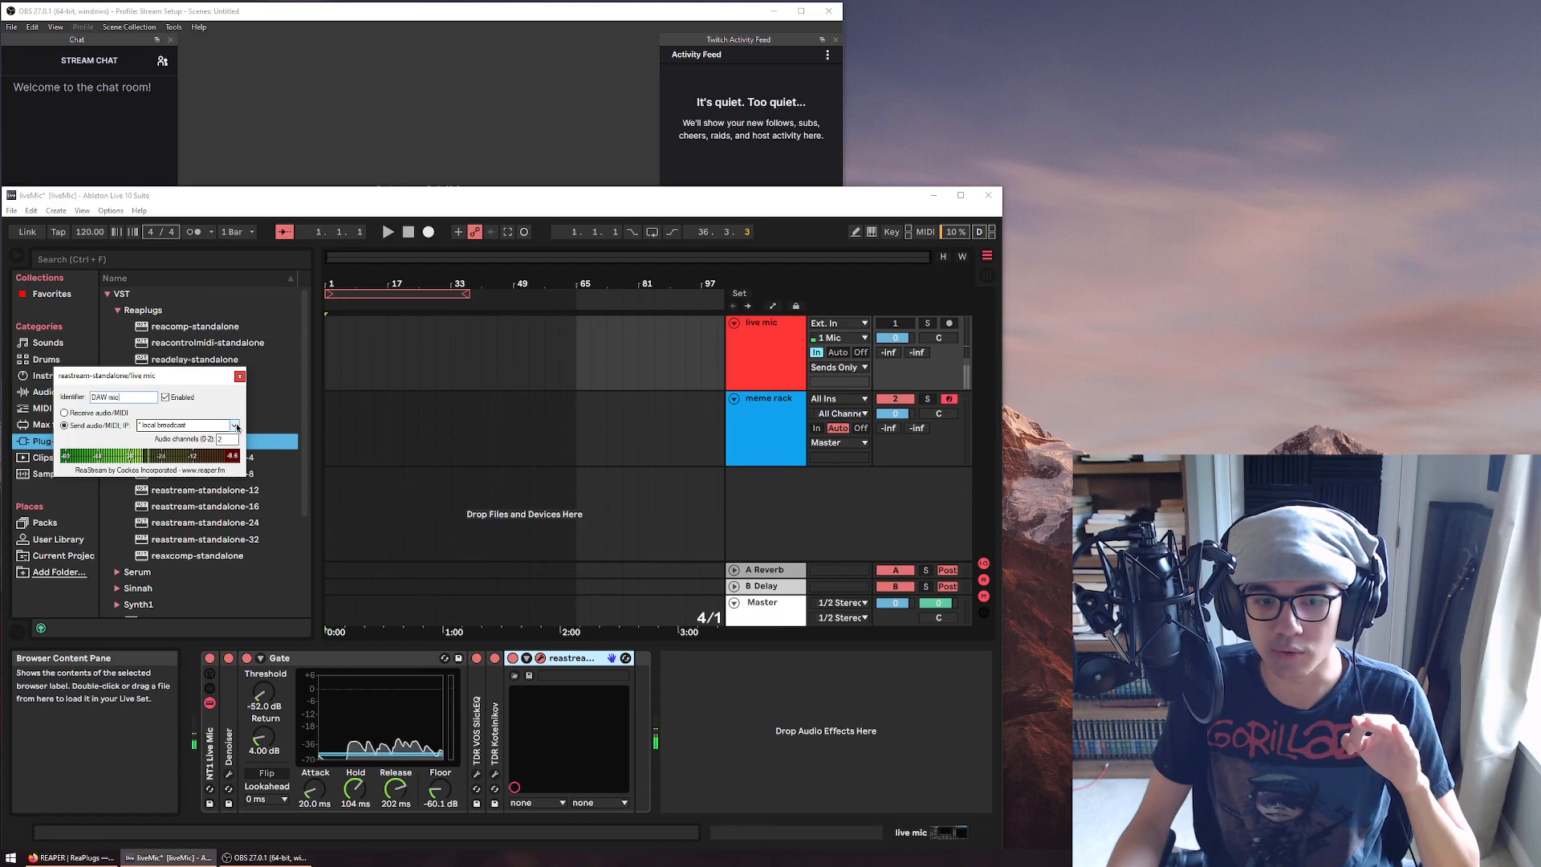
pyautogui.moveTo(157, 381); pyautogui.dragTo(142, 553)
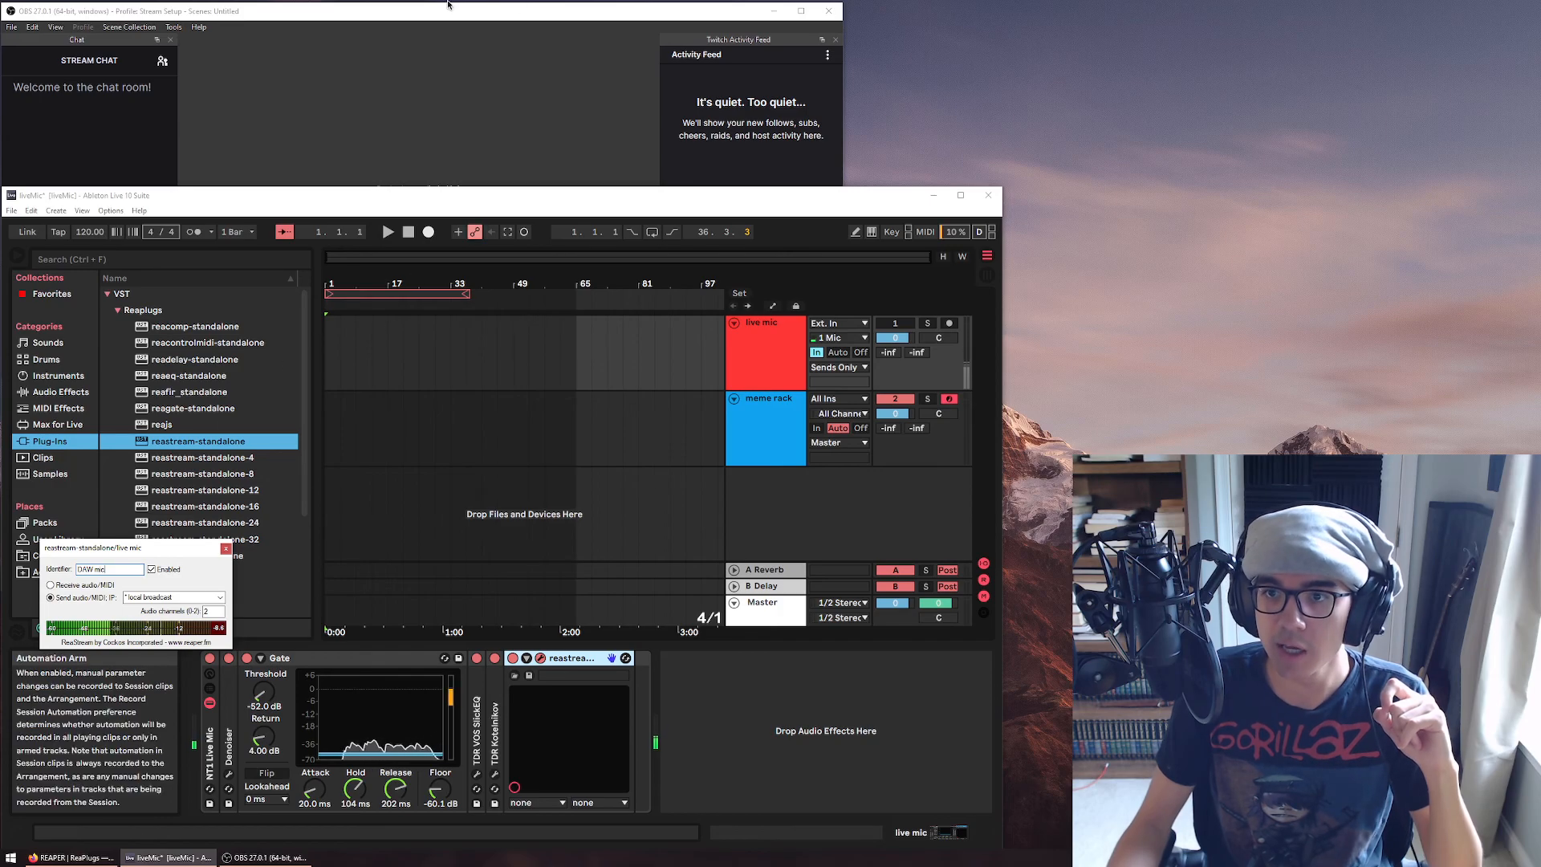
pyautogui.click(387, 14)
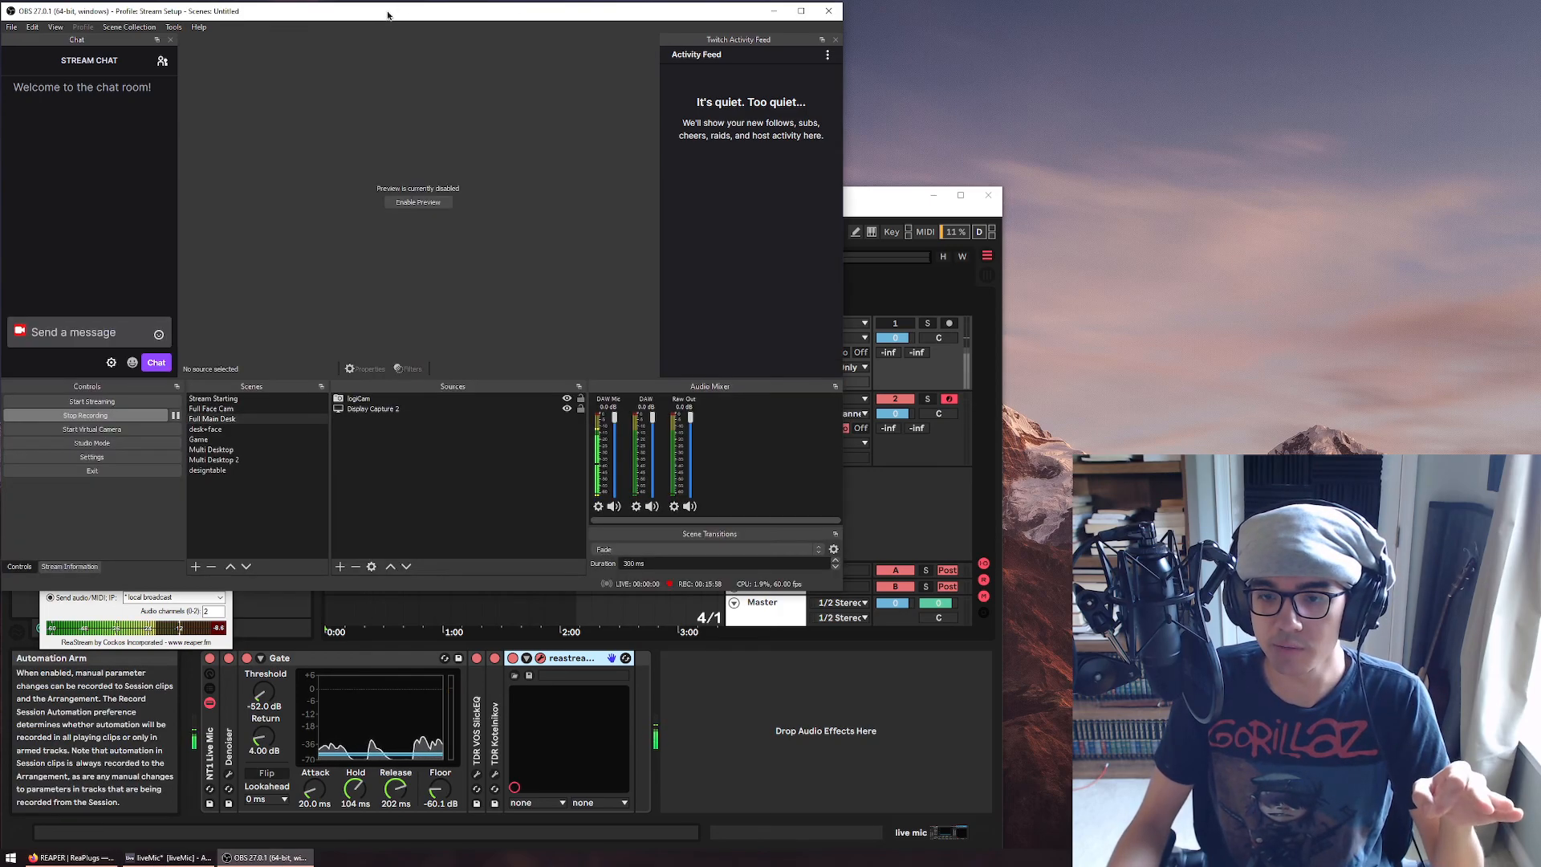
pyautogui.moveTo(138, 552); pyautogui.dragTo(128, 687)
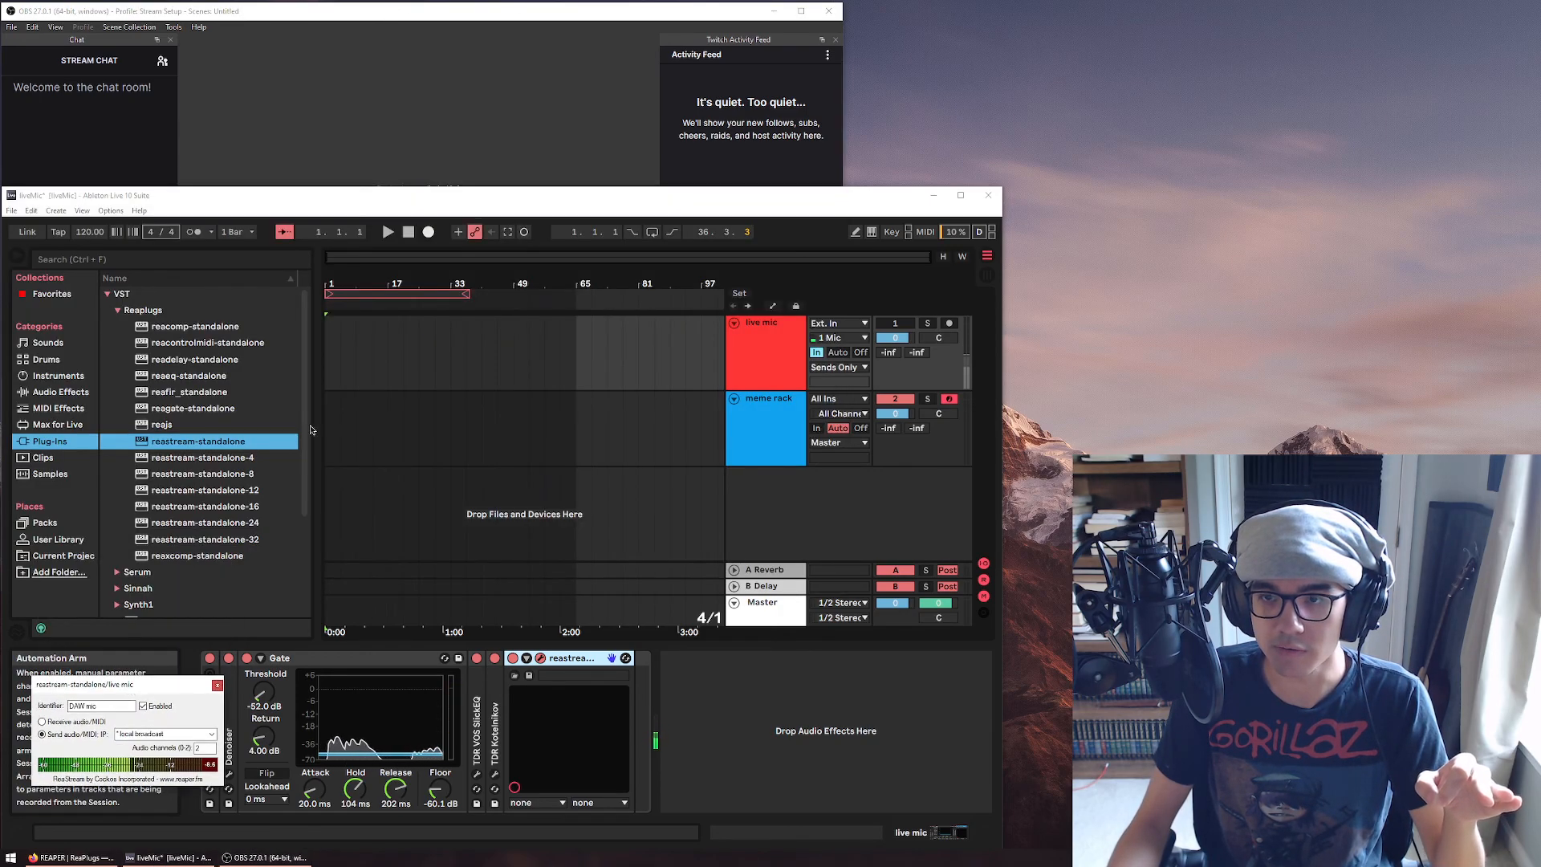
pyautogui.click(437, 14)
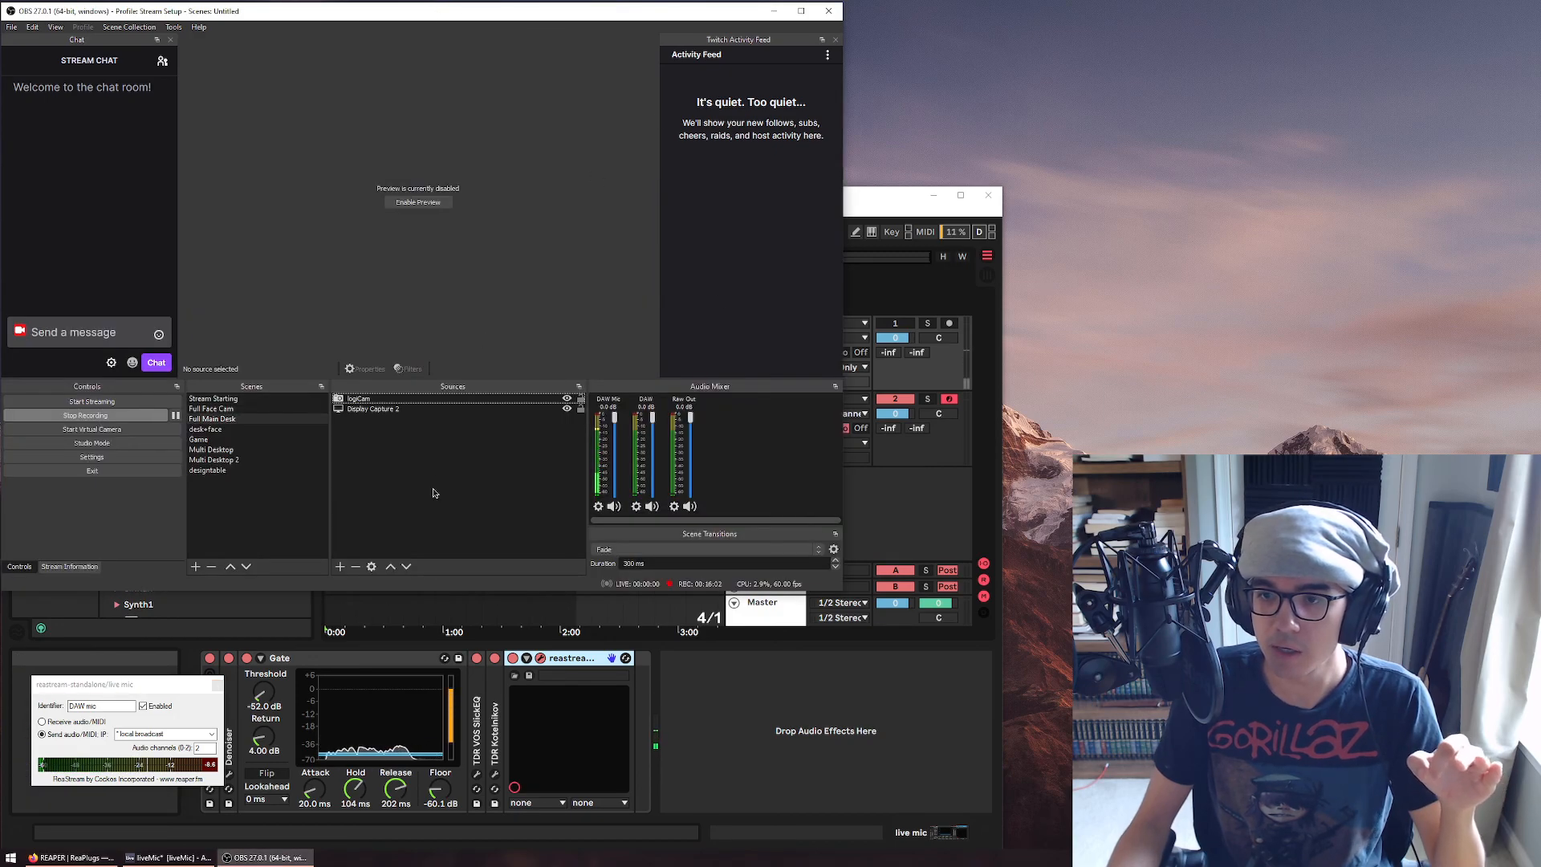
pyautogui.moveTo(143, 690); pyautogui.dragTo(143, 658)
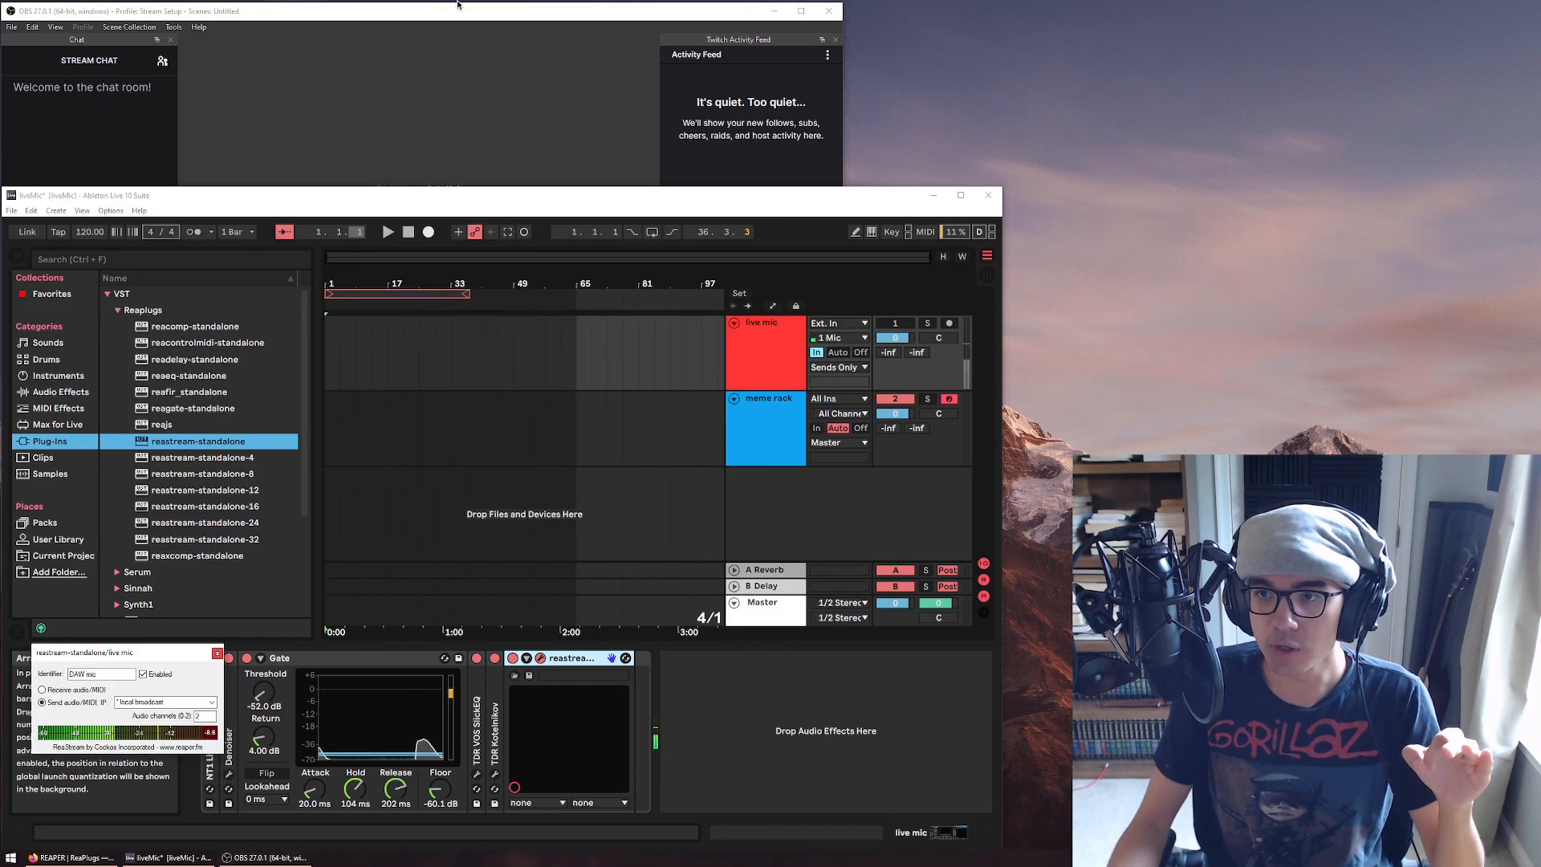
pyautogui.click(460, 8)
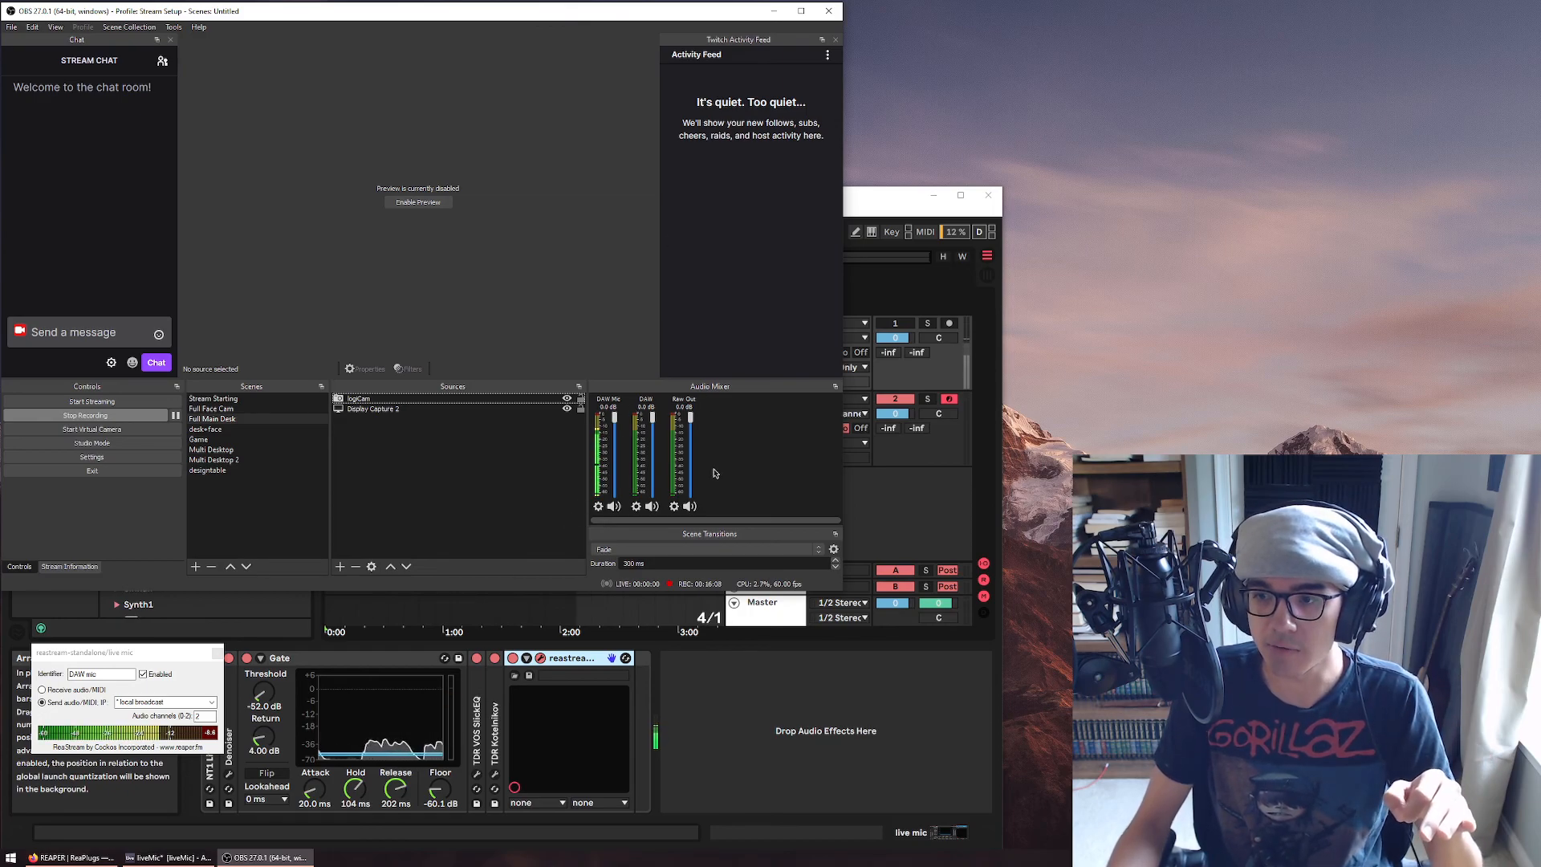
# Open the DAW Mic source's filters, move the dialog clear of the mixer and show the available filter types, including VST 2.x Plug-in
pyautogui.click(599, 506)
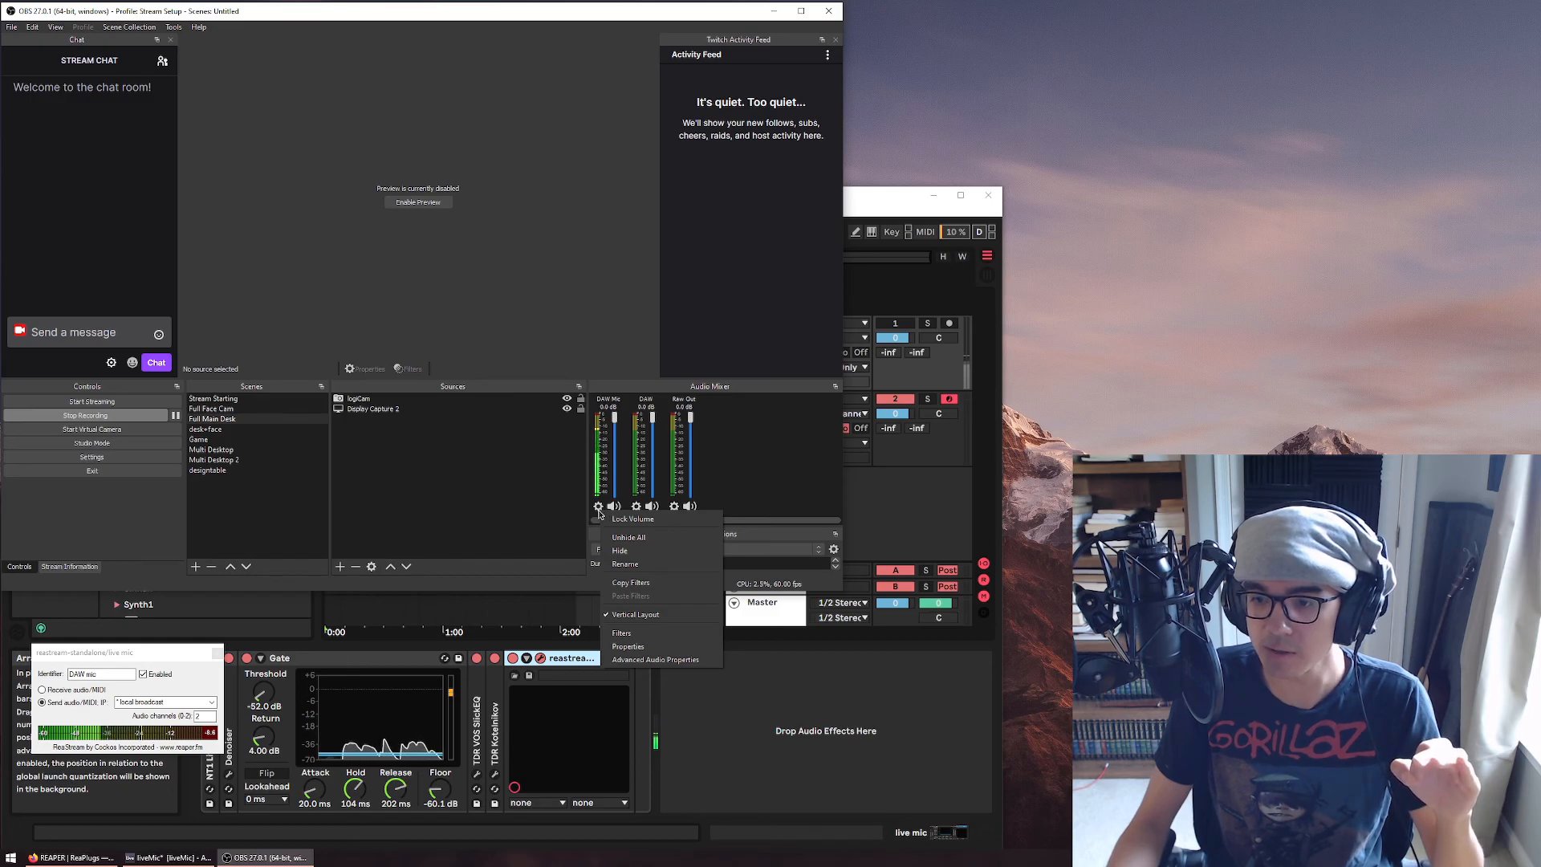
pyautogui.click(634, 634)
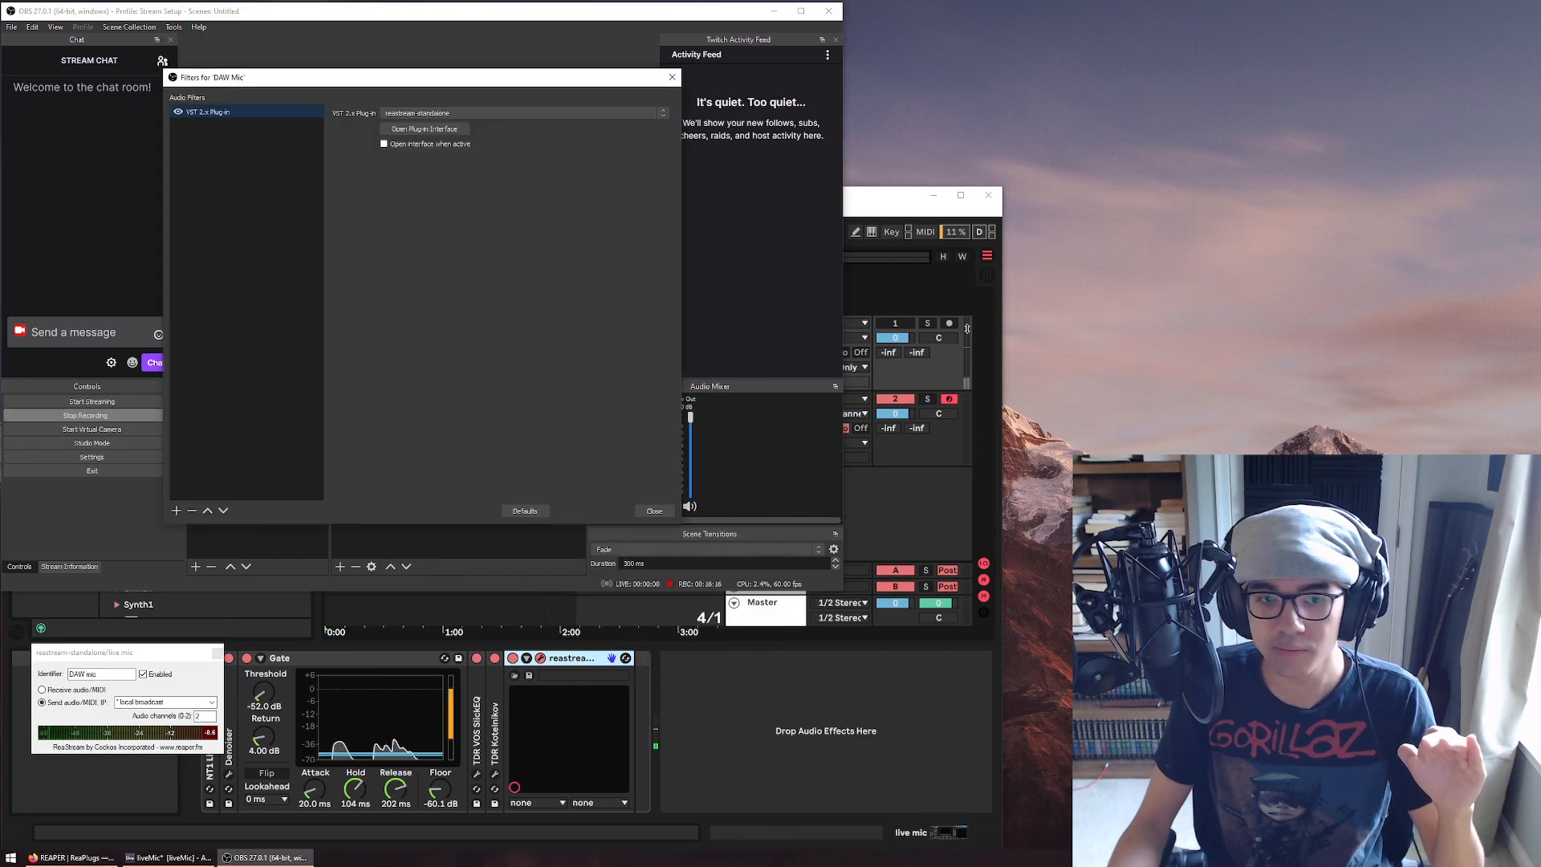
pyautogui.moveTo(452, 80); pyautogui.dragTo(342, 75)
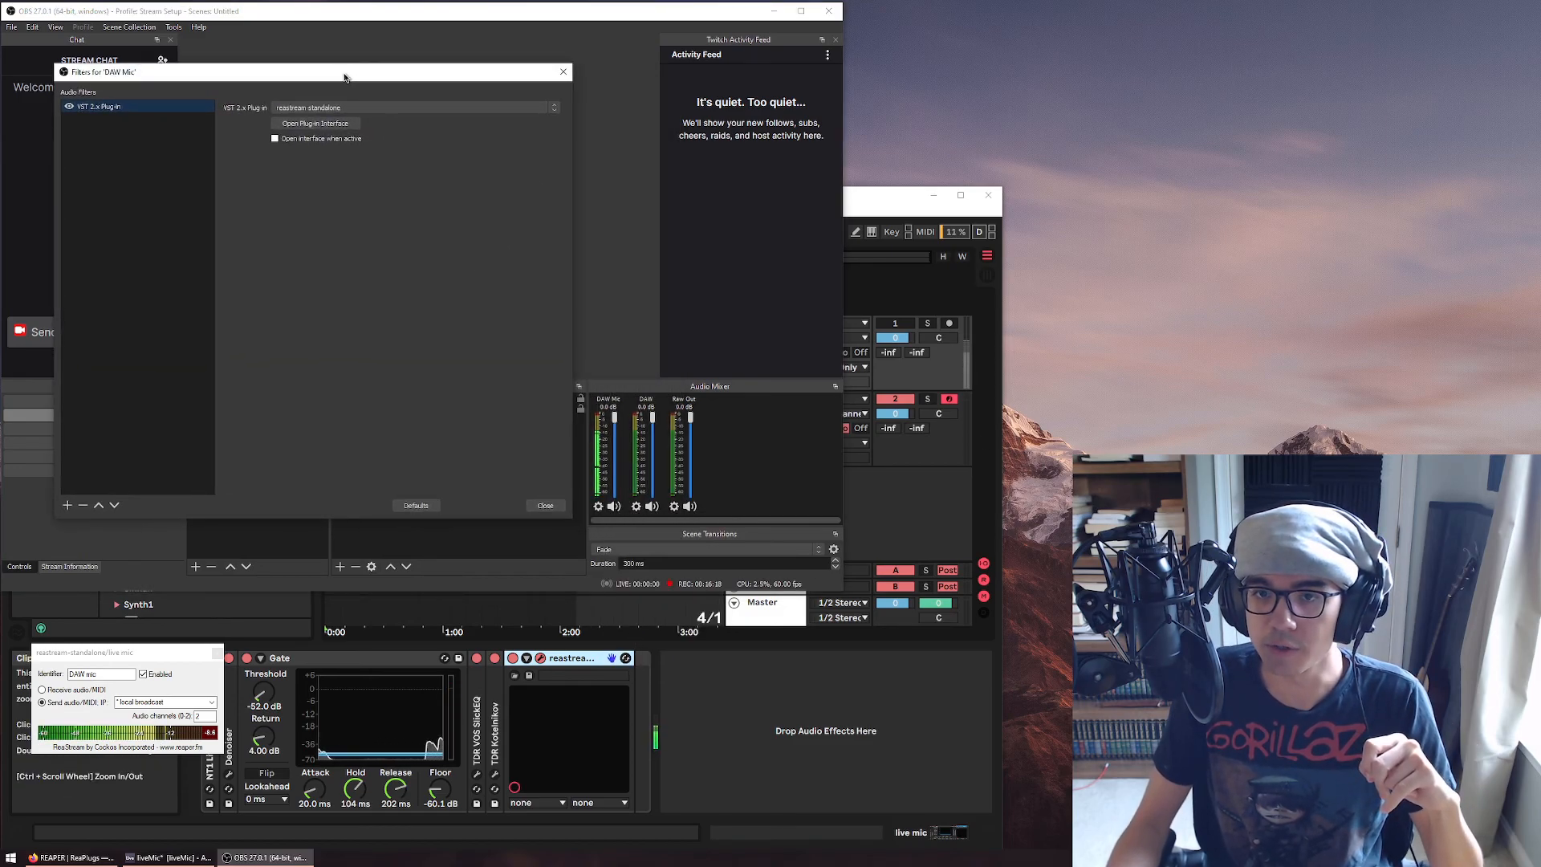
pyautogui.click(67, 507)
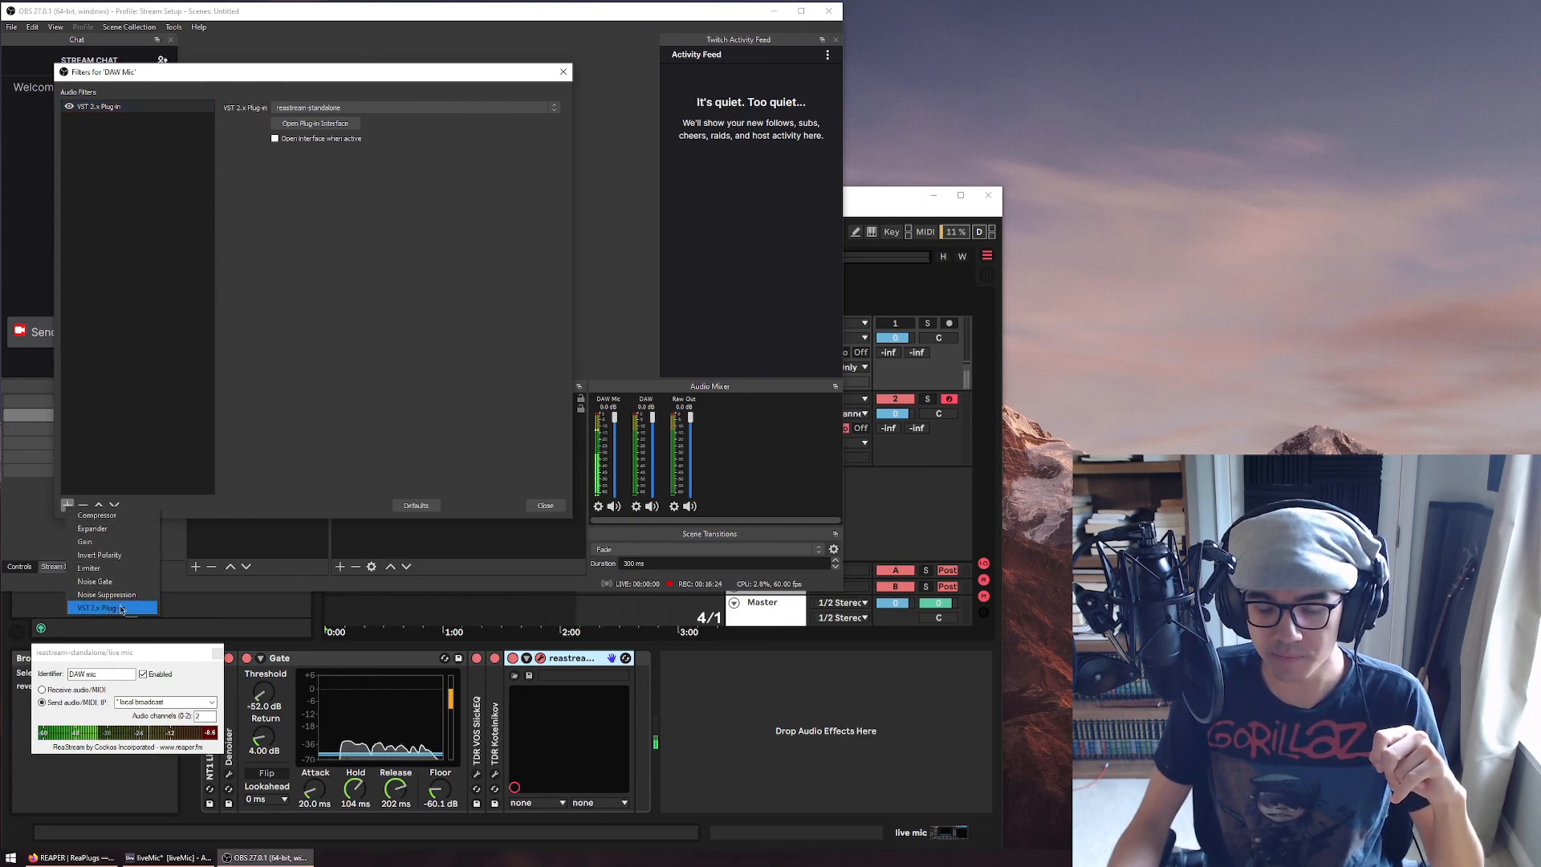
pyautogui.click(145, 219)
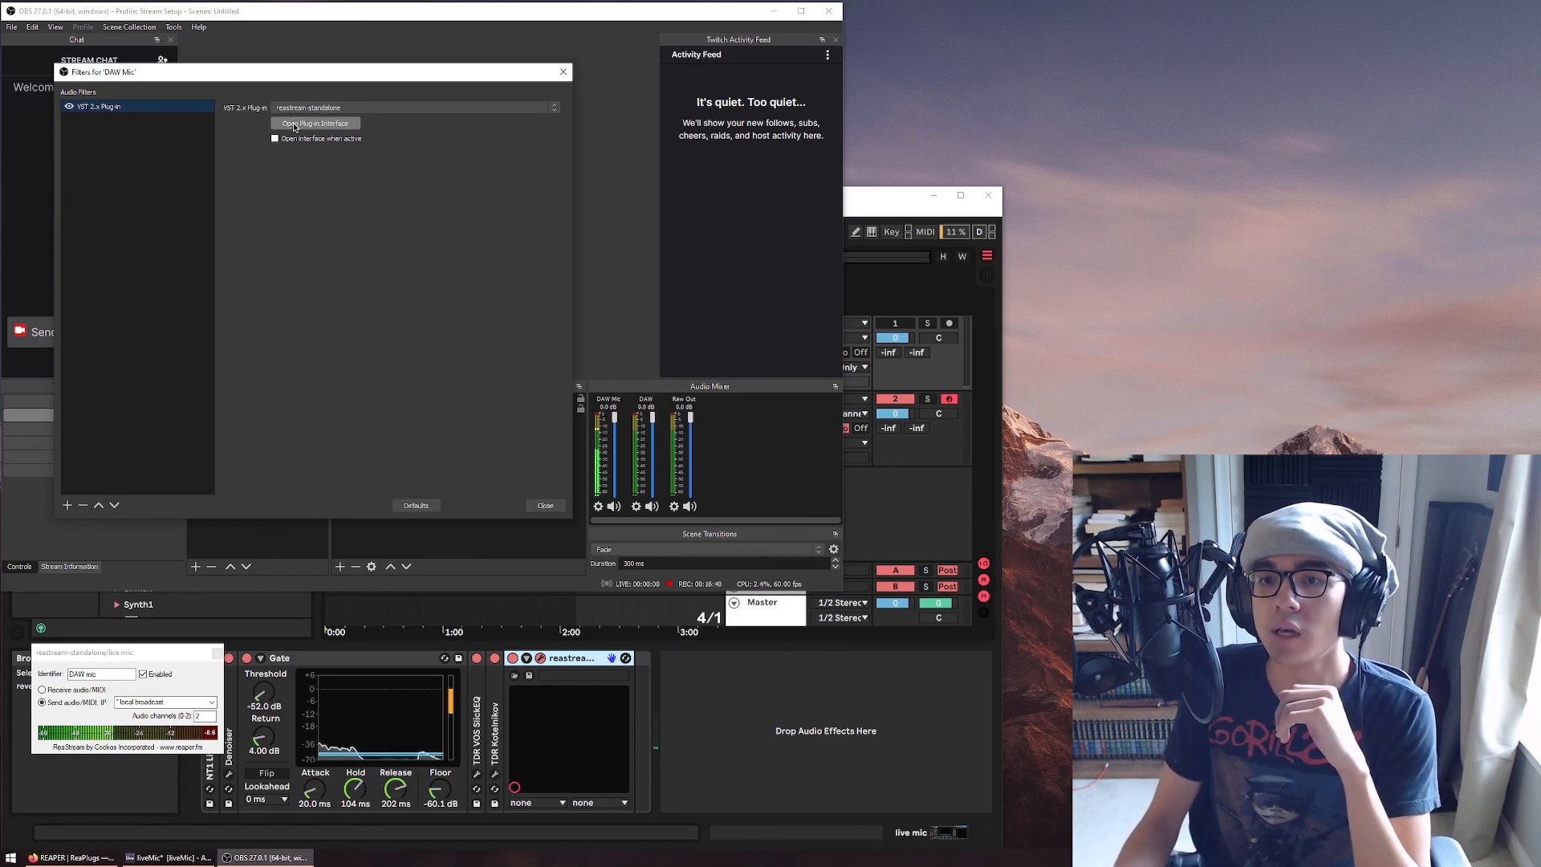
# Open the DAW Mic filter's ReaStream interface, examine its identifier and receive mode, and close the plug-in and the filters dialog
pyautogui.click(295, 126)
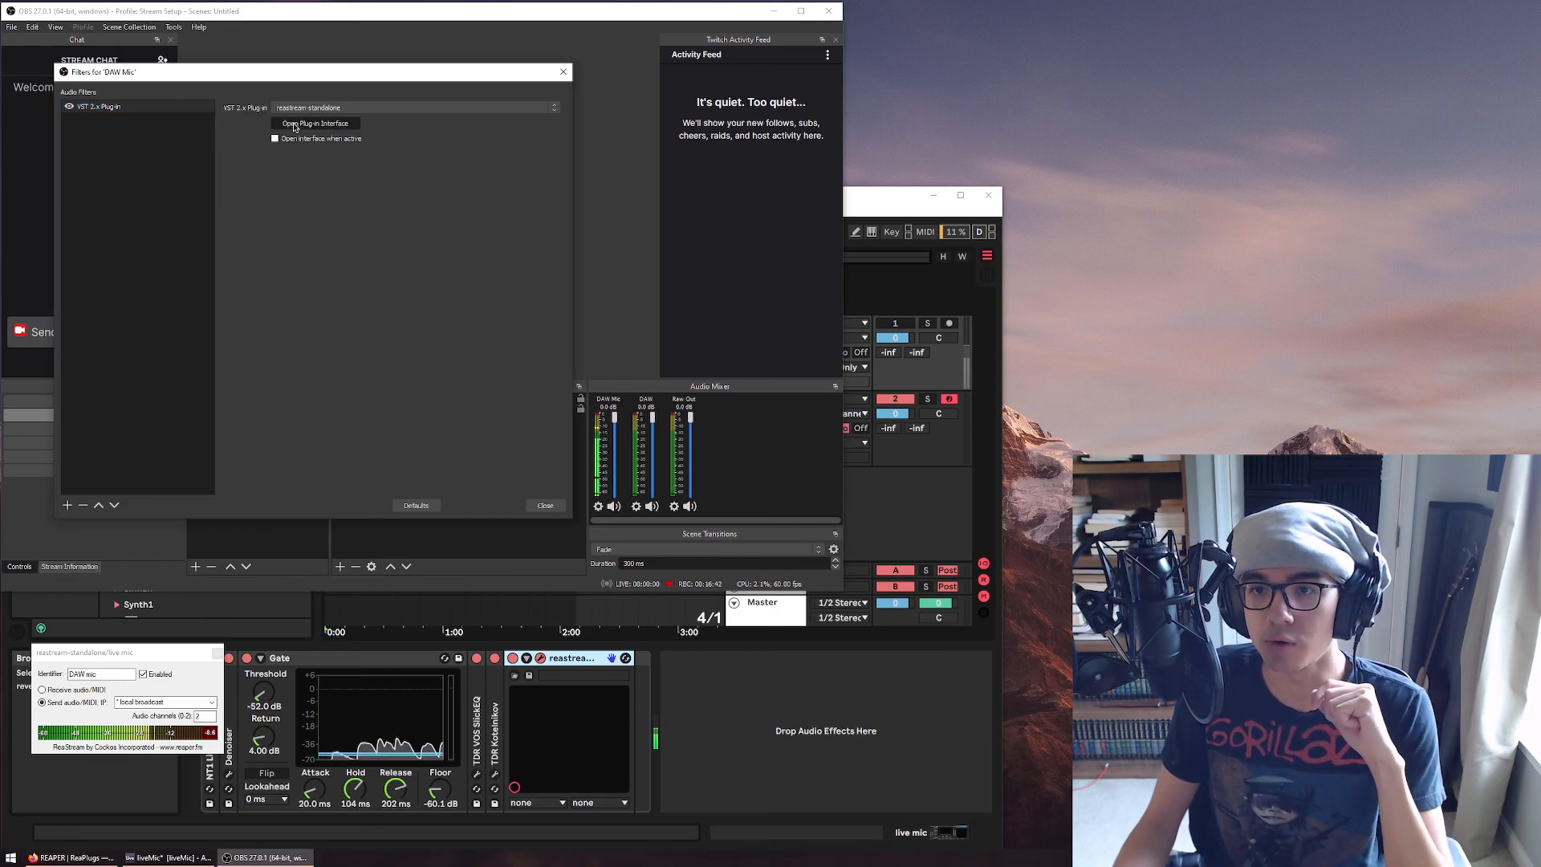
pyautogui.moveTo(662, 274); pyautogui.dragTo(114, 243)
pyautogui.moveTo(115, 240); pyautogui.dragTo(111, 245)
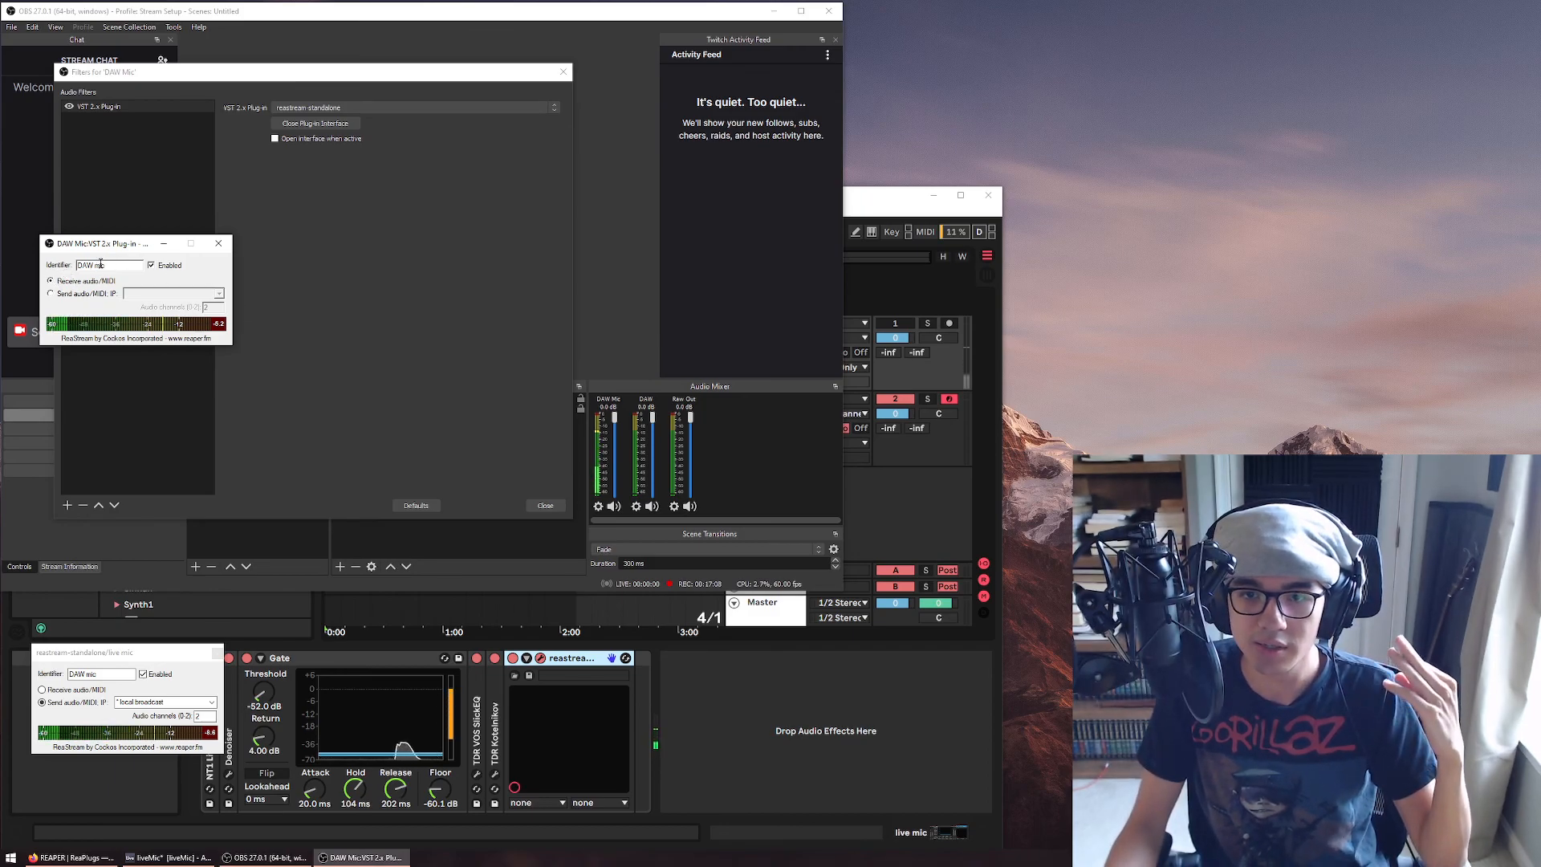
pyautogui.moveTo(109, 265); pyautogui.dragTo(83, 264)
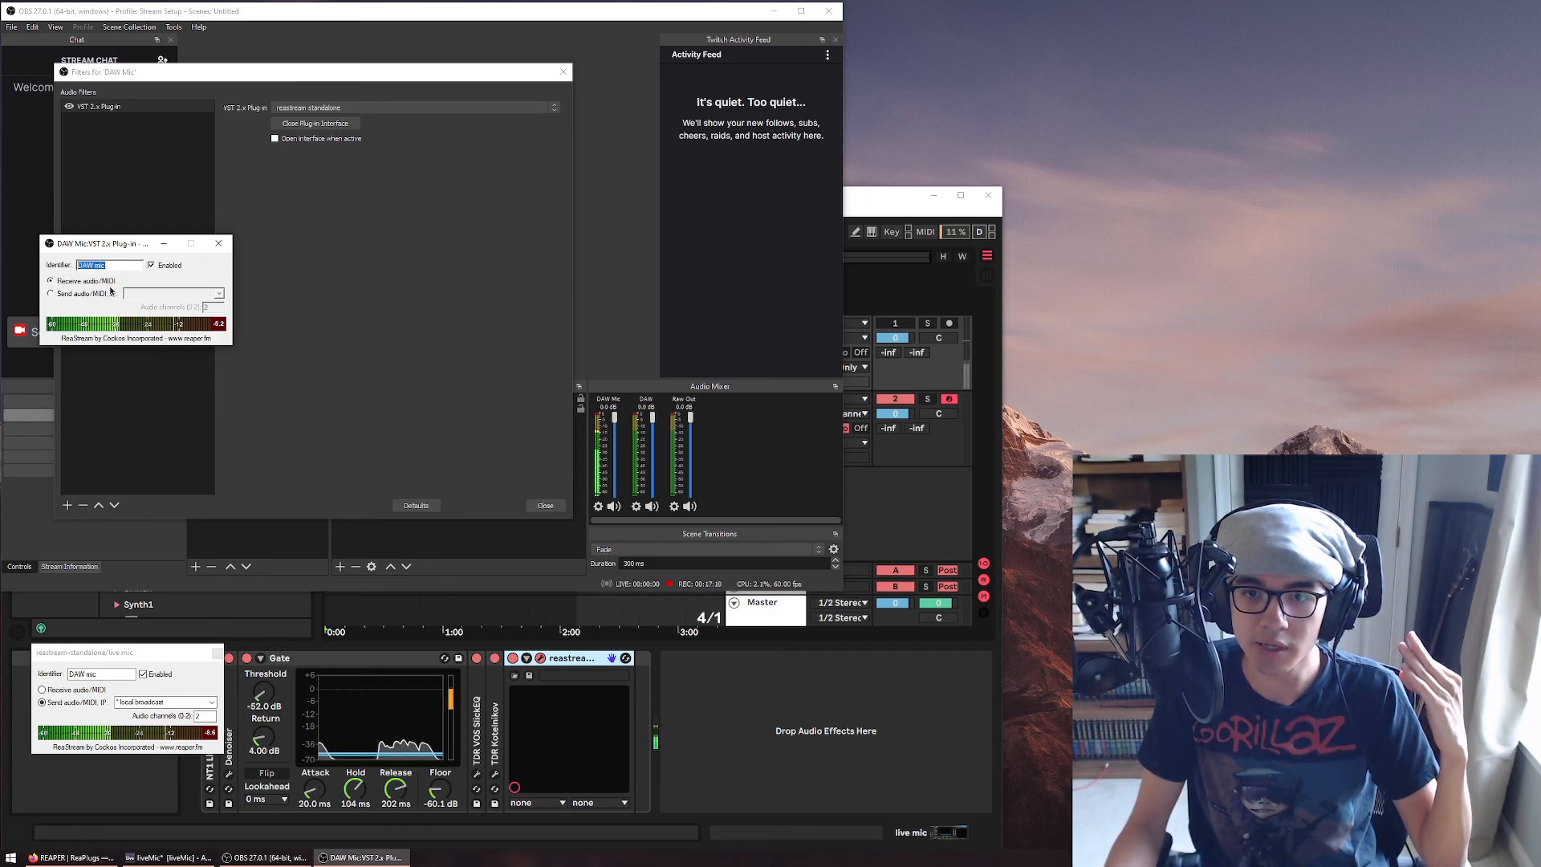
pyautogui.click(114, 266)
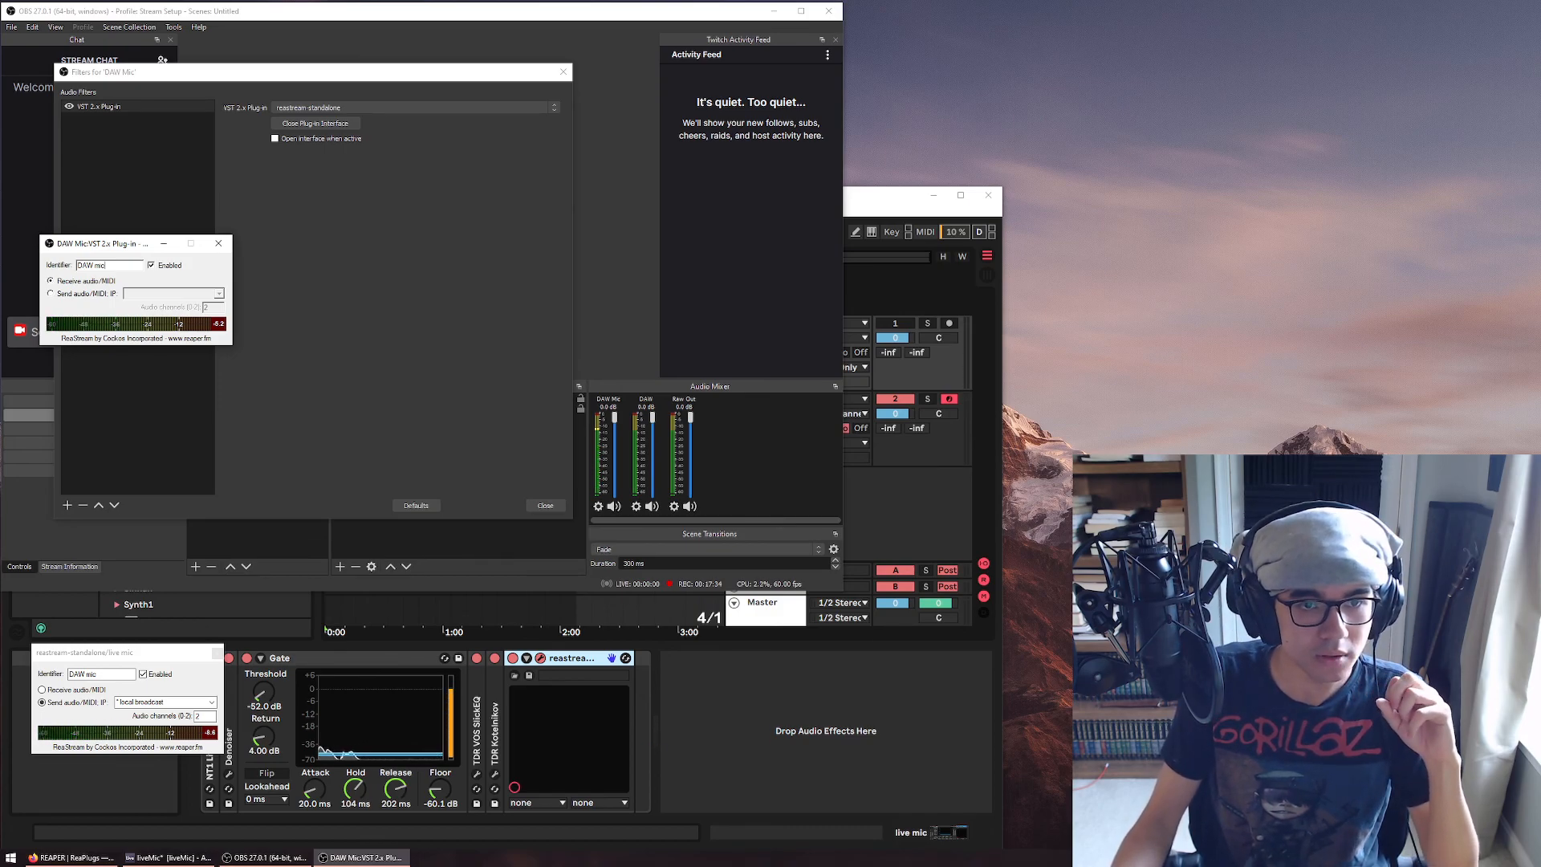
pyautogui.click(218, 243)
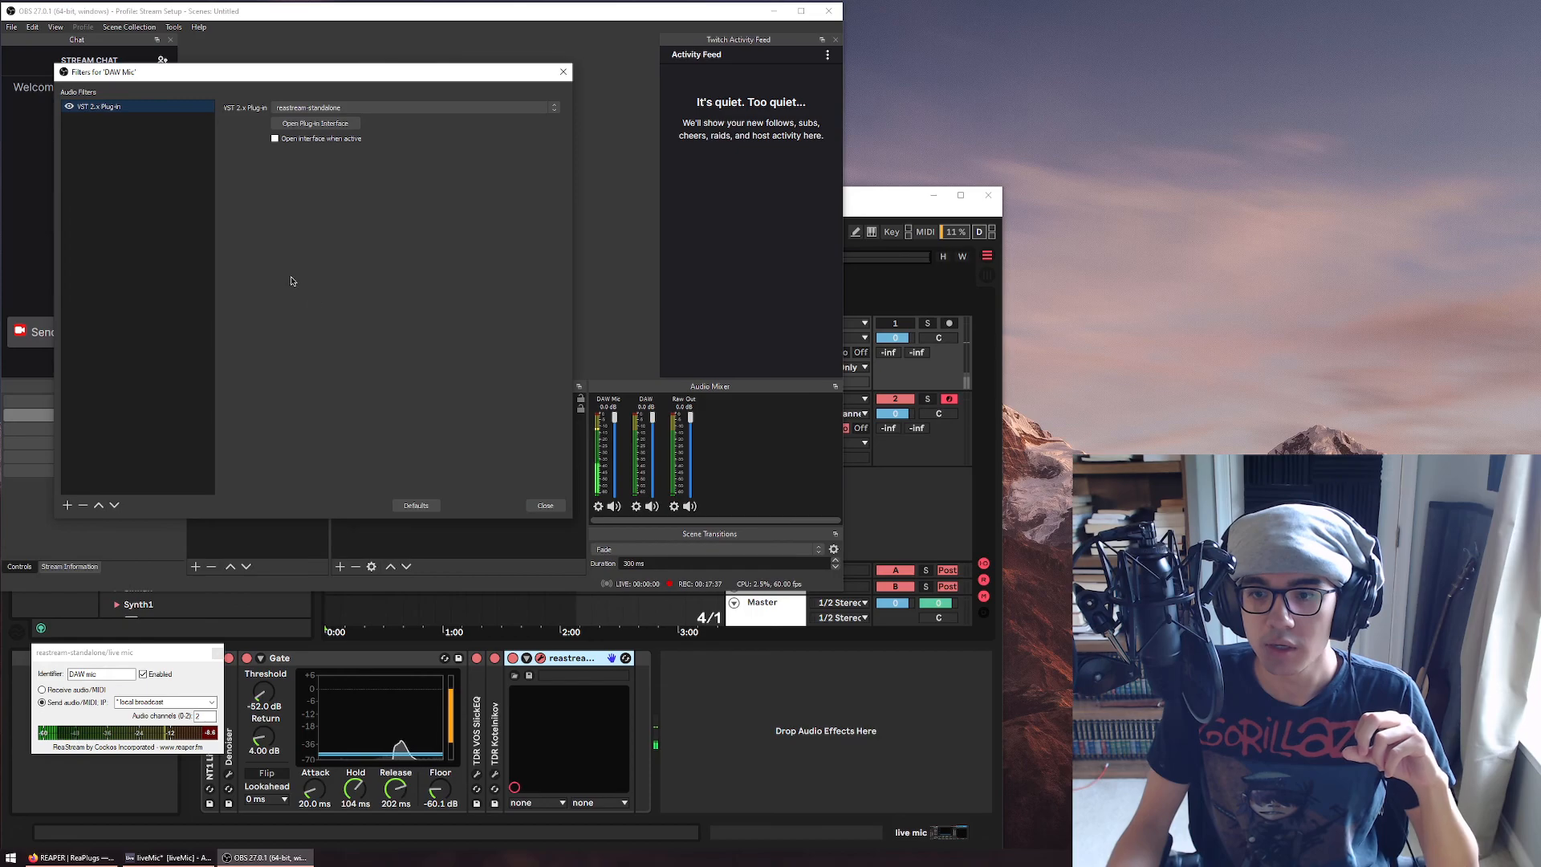
pyautogui.click(554, 508)
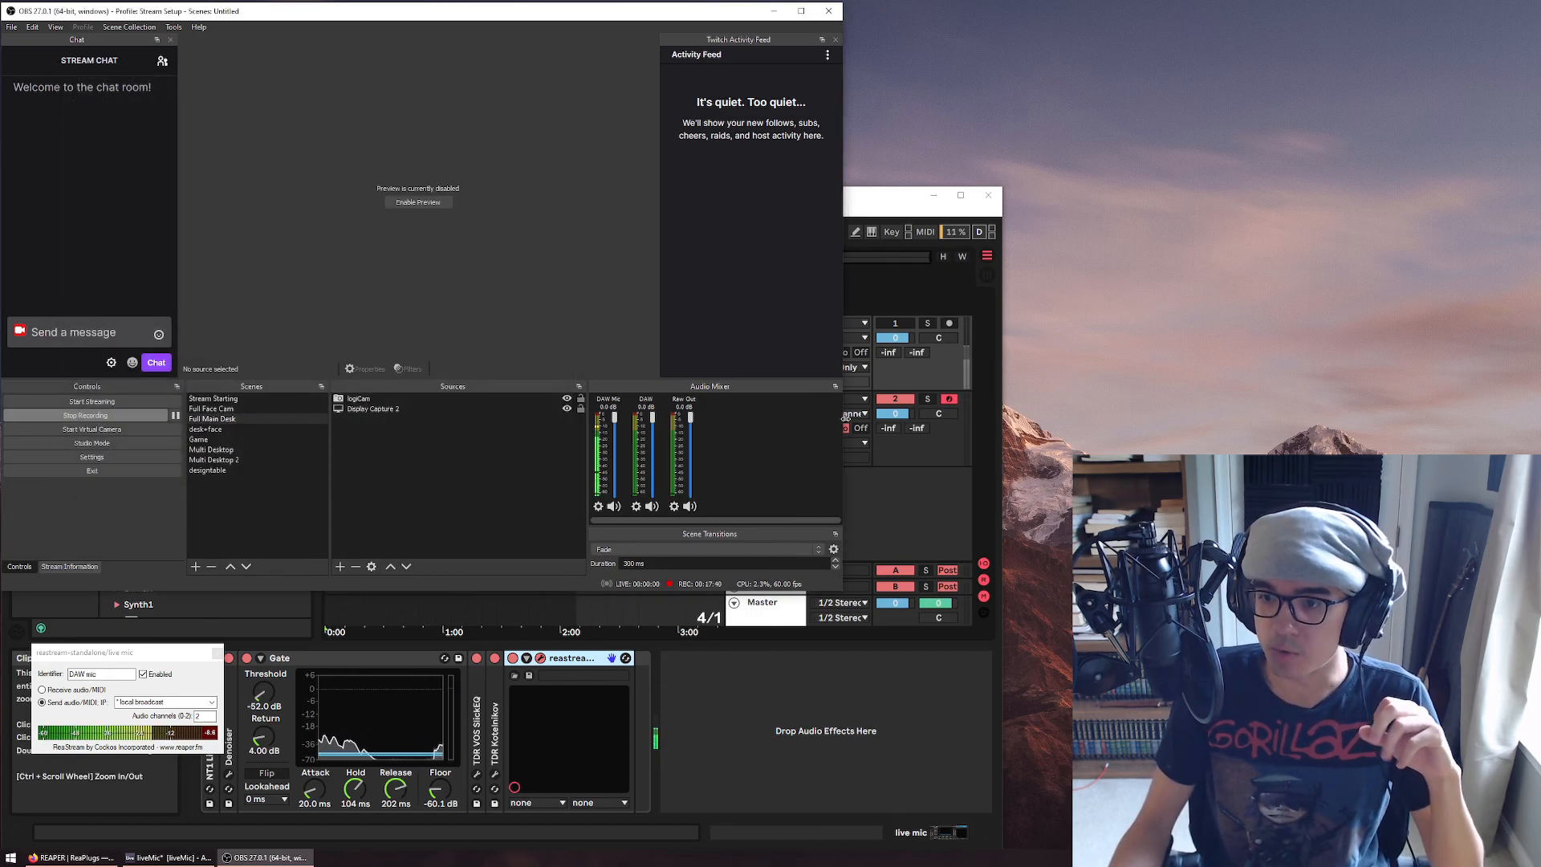
# Close the live mic ReaStream window, open the Master track's ReaStream plug-in in Ableton Live and place its window over the device area
pyautogui.click(217, 653)
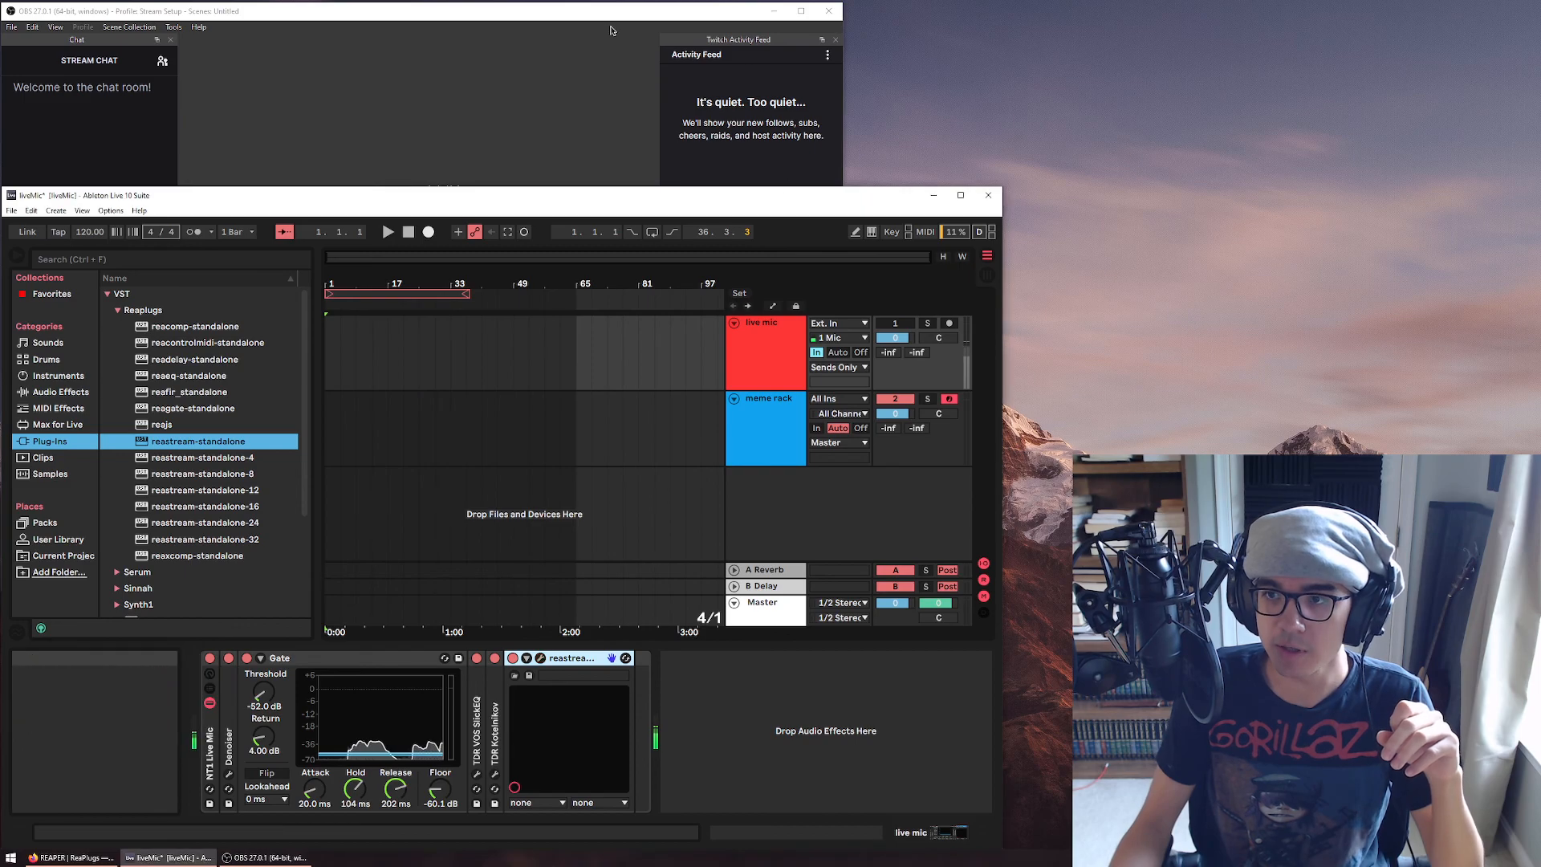
pyautogui.click(601, 21)
pyautogui.hotkey('alt', 'Tab')
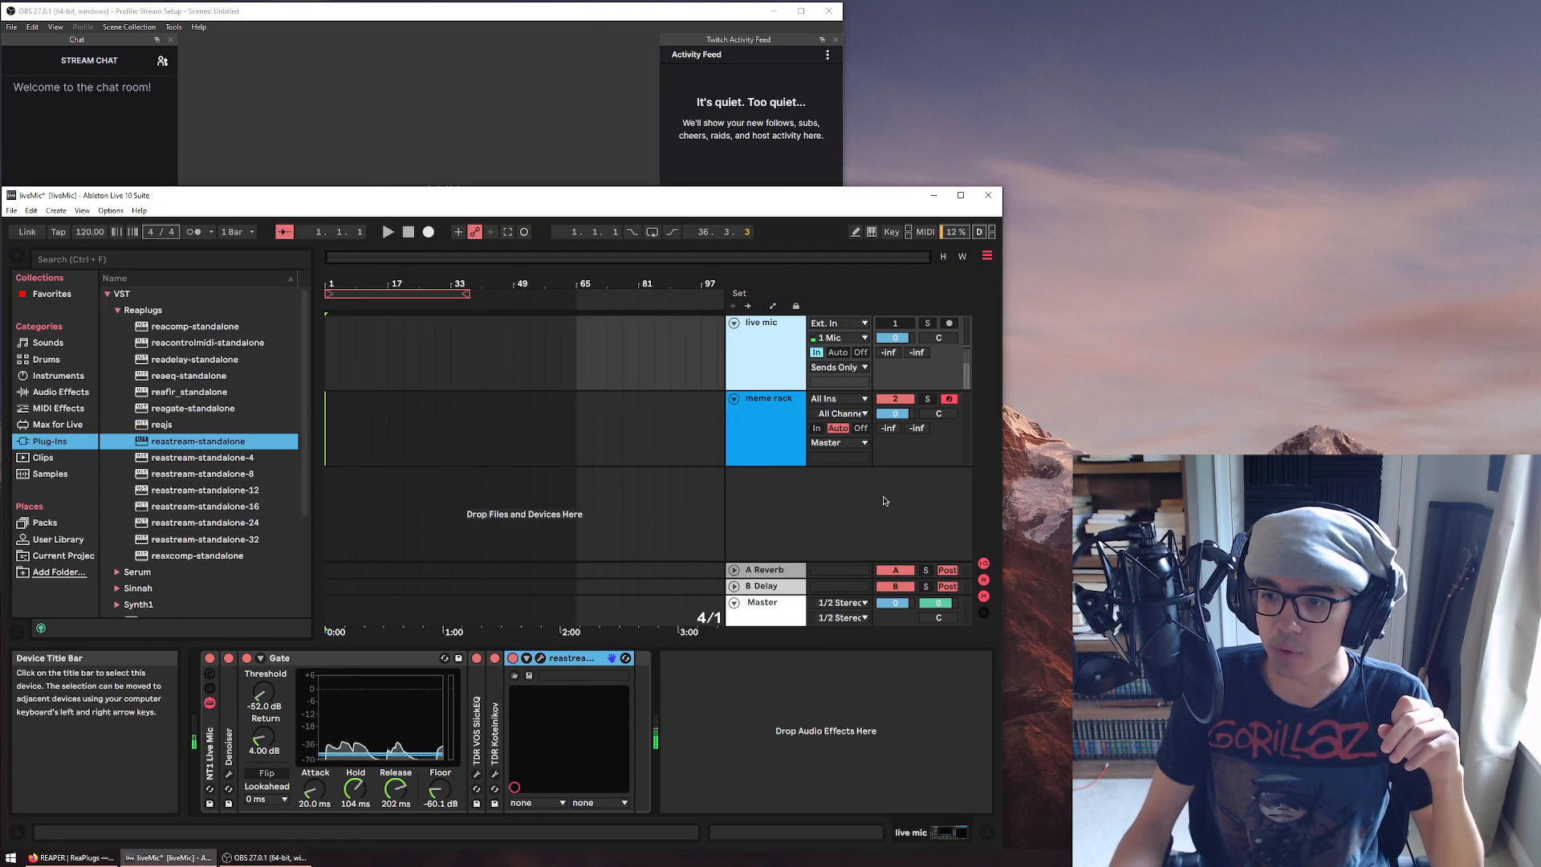
pyautogui.click(764, 609)
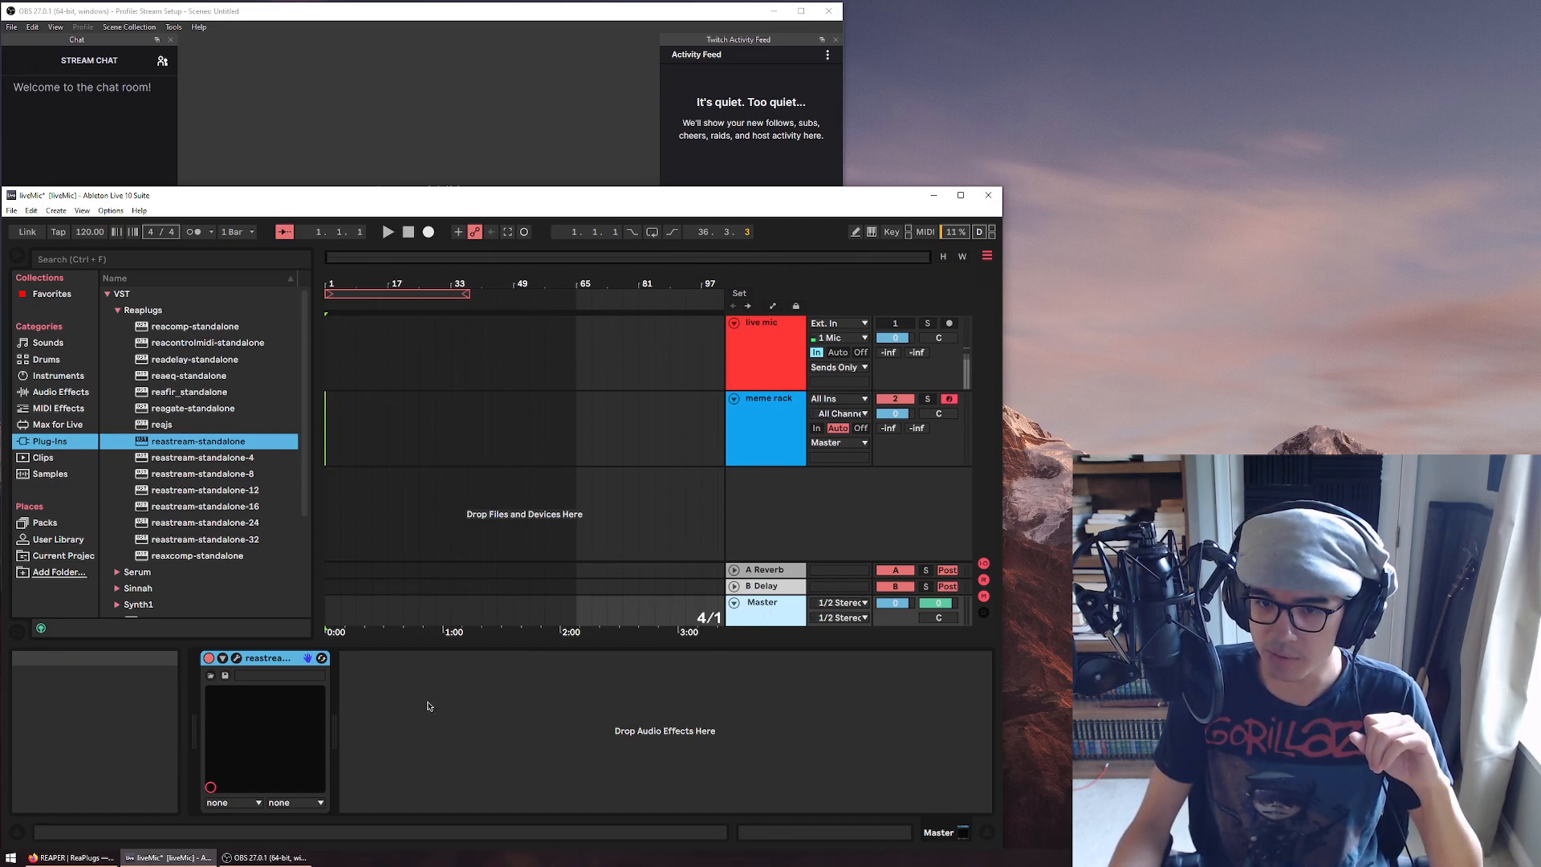
pyautogui.click(277, 658)
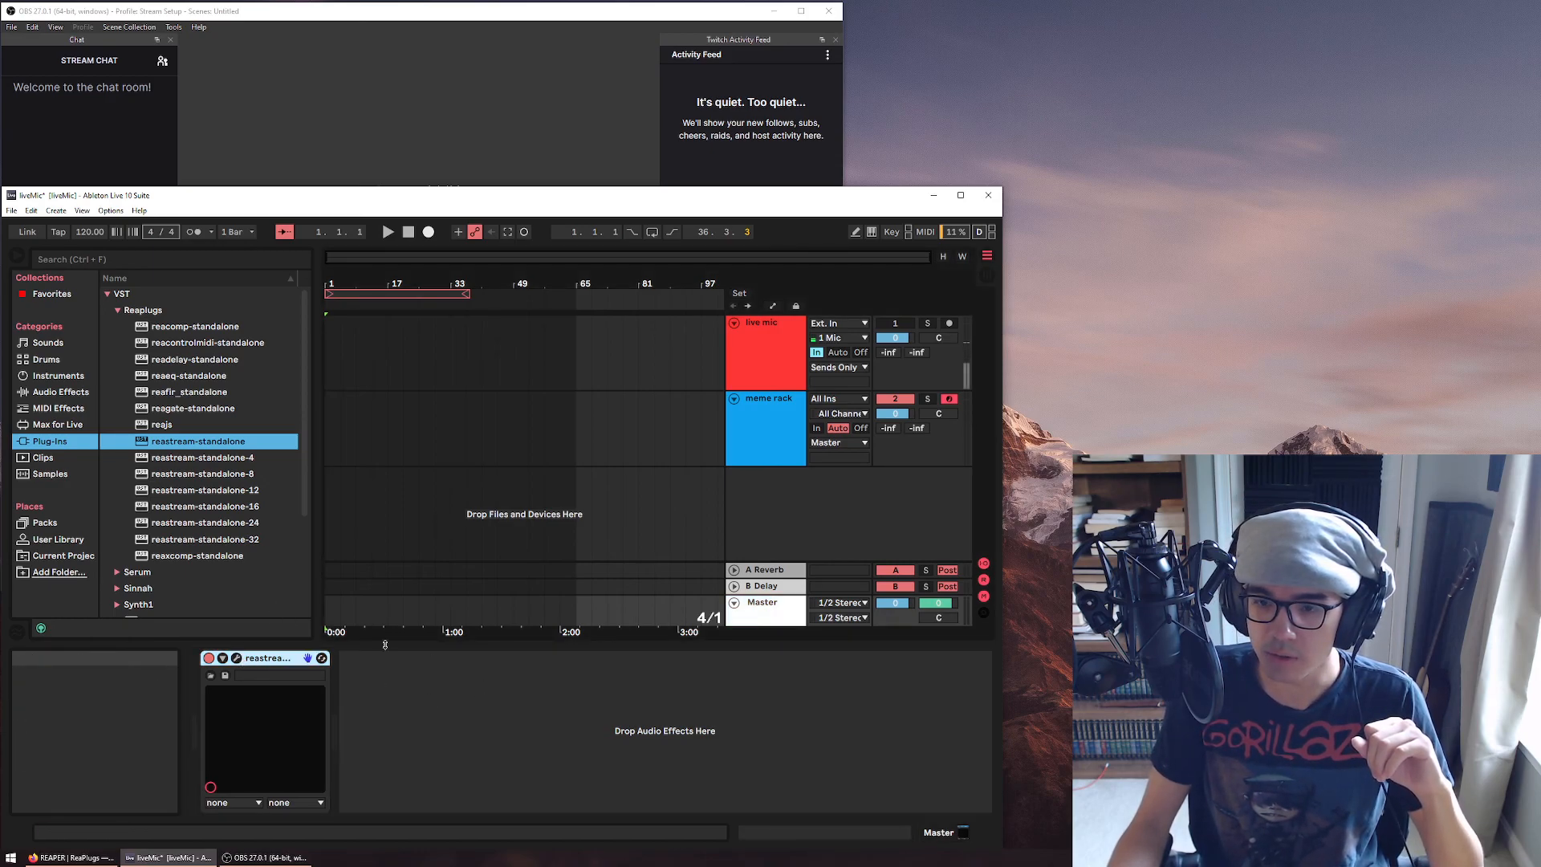
pyautogui.click(237, 658)
pyautogui.moveTo(155, 257); pyautogui.dragTo(75, 631)
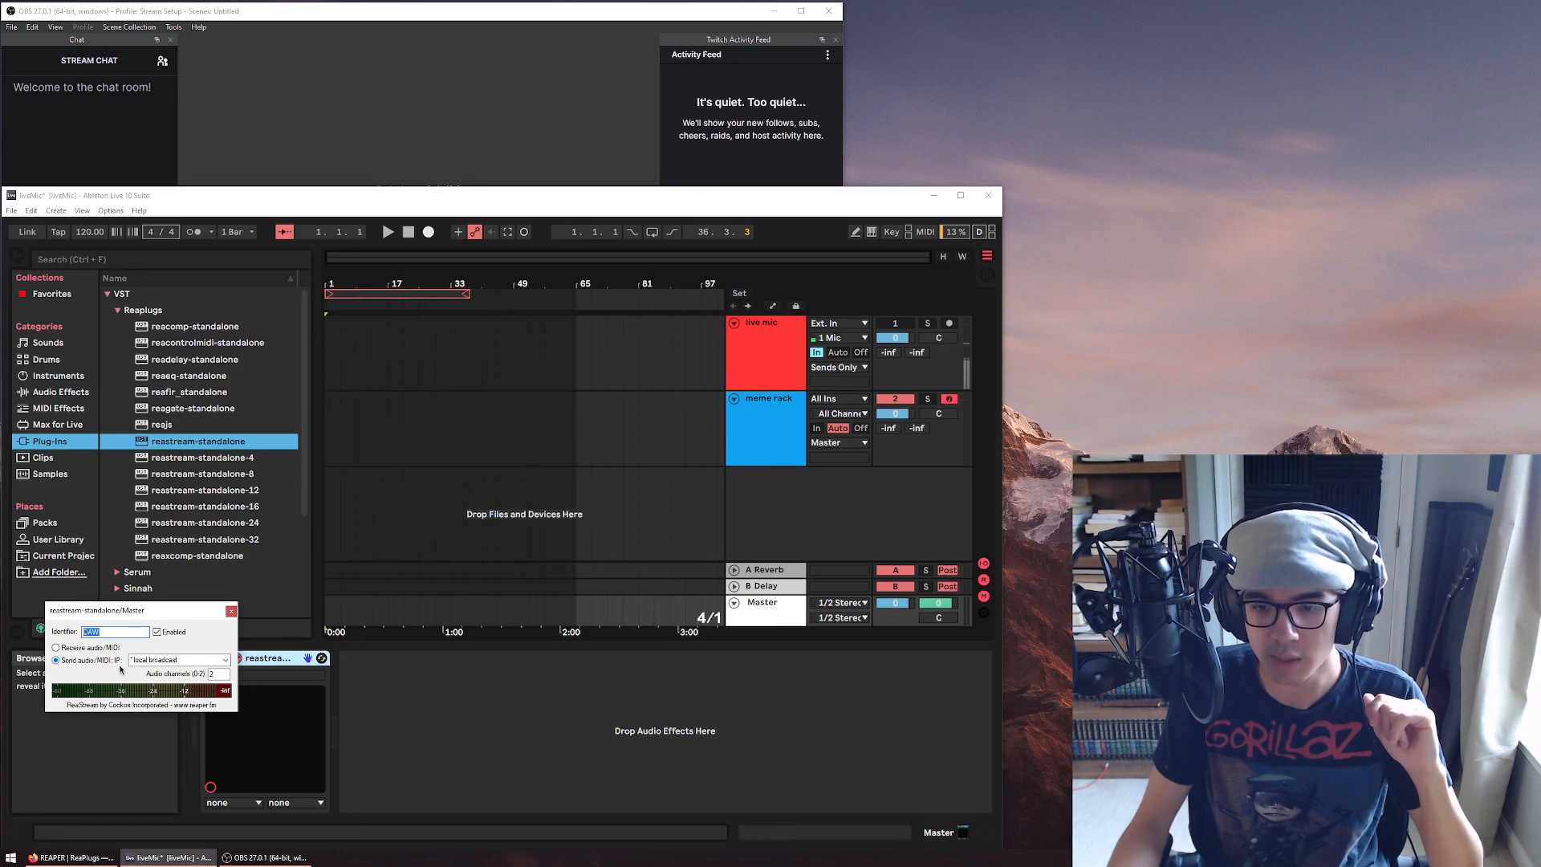
# Switch to OBS, open the filters of the DAW audio source and move the dialog clear of the audio mixer
pyautogui.click(549, 11)
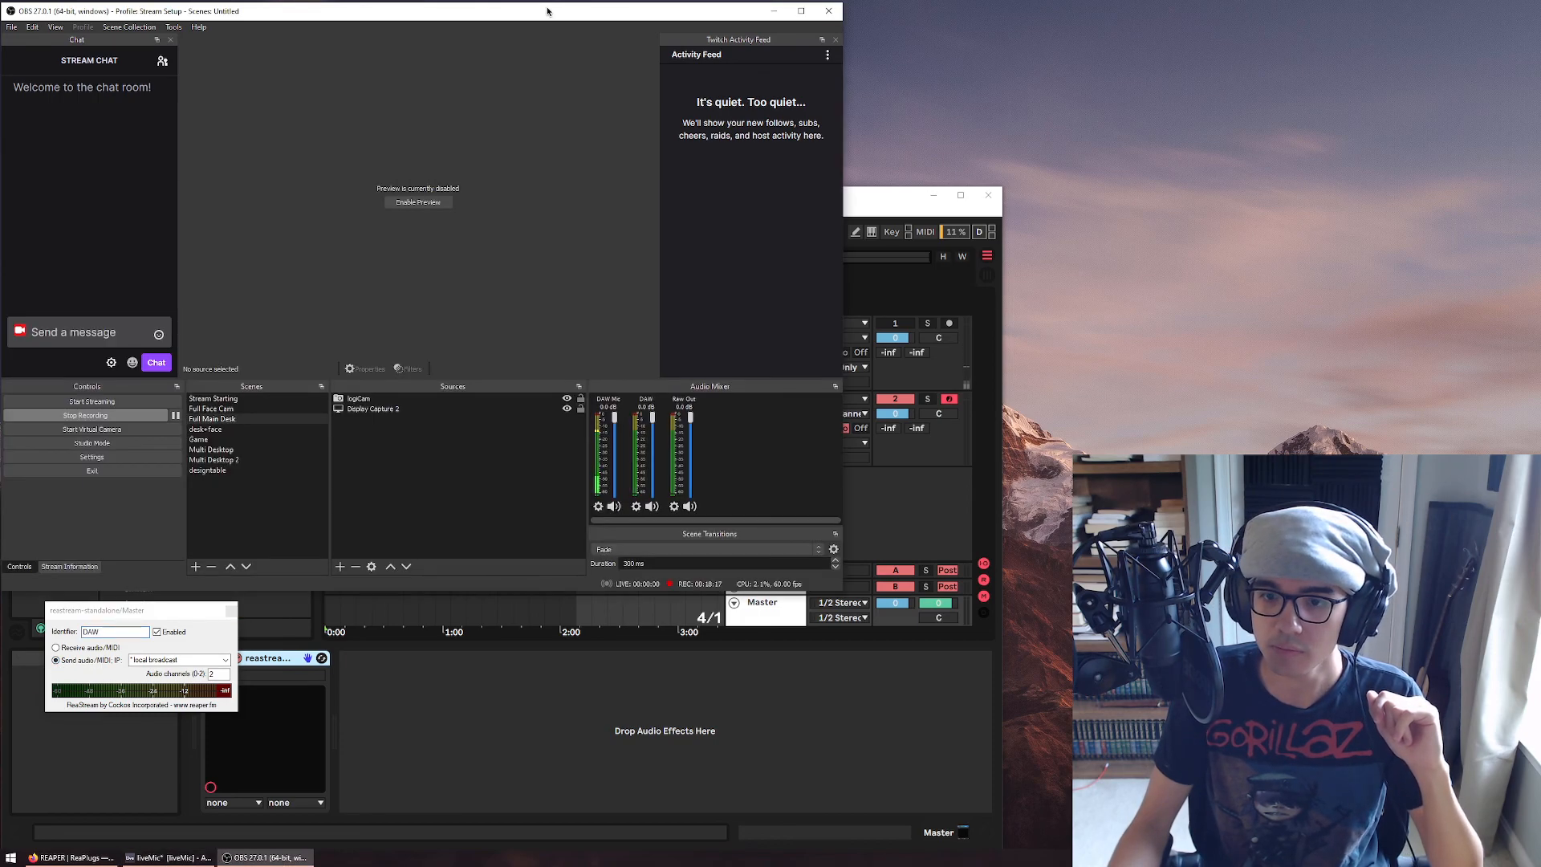
pyautogui.click(636, 506)
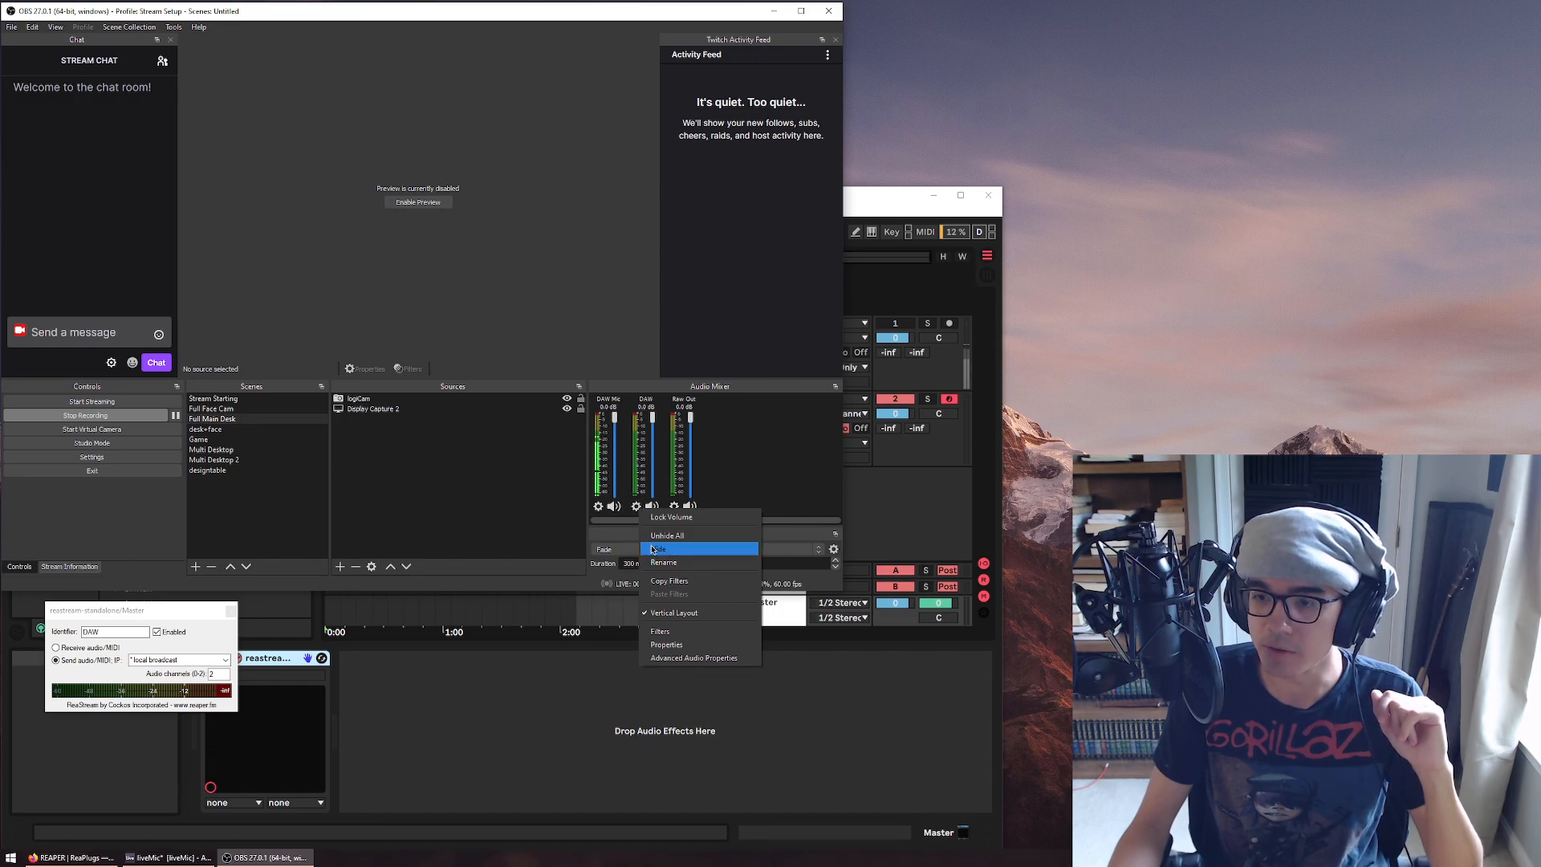
pyautogui.click(660, 631)
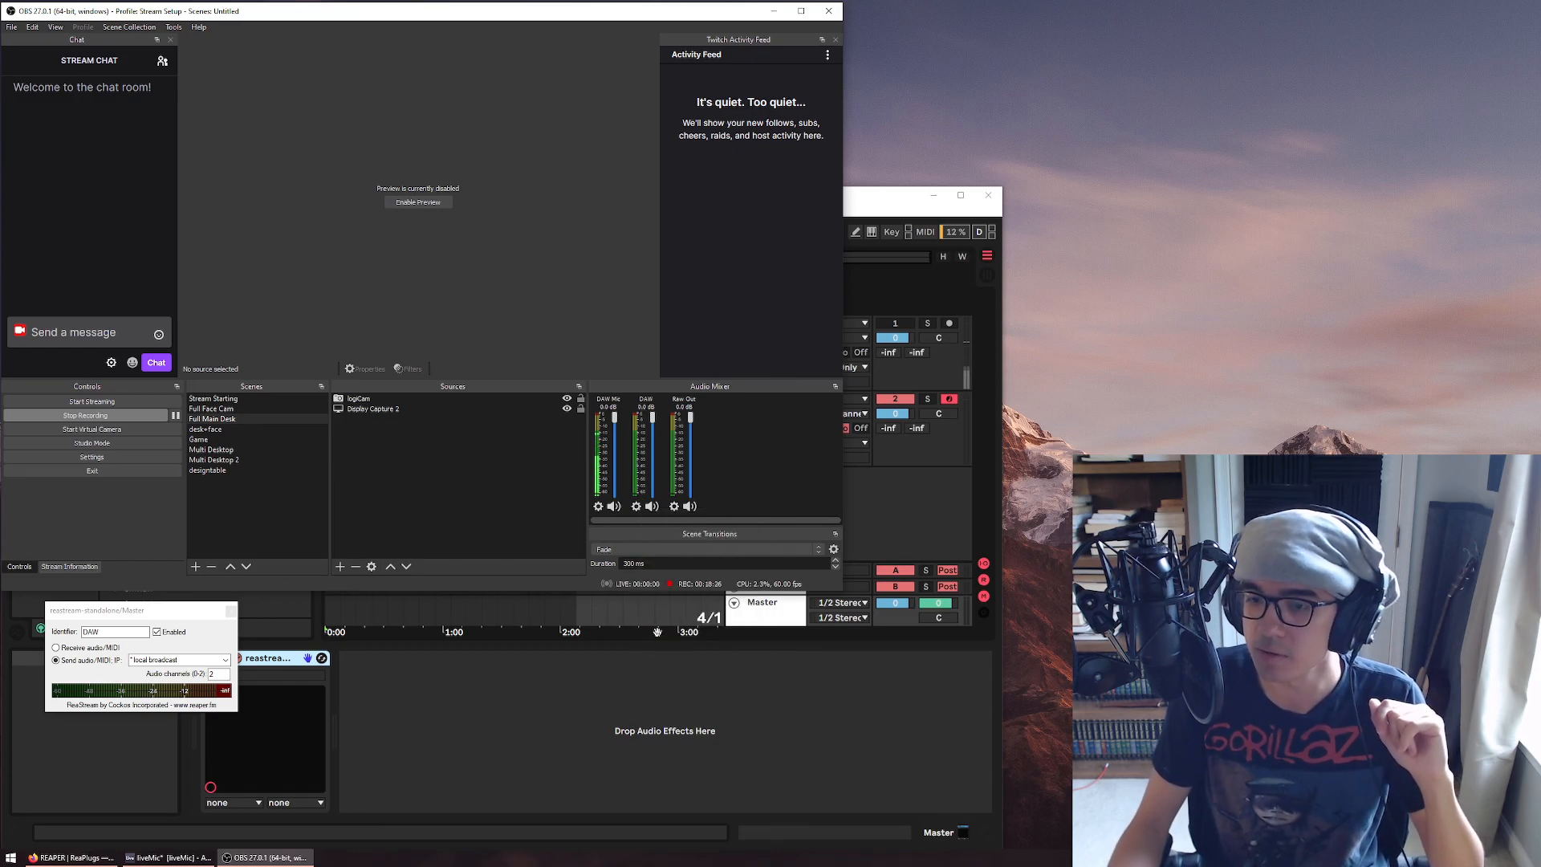
pyautogui.moveTo(377, 81); pyautogui.dragTo(256, 63)
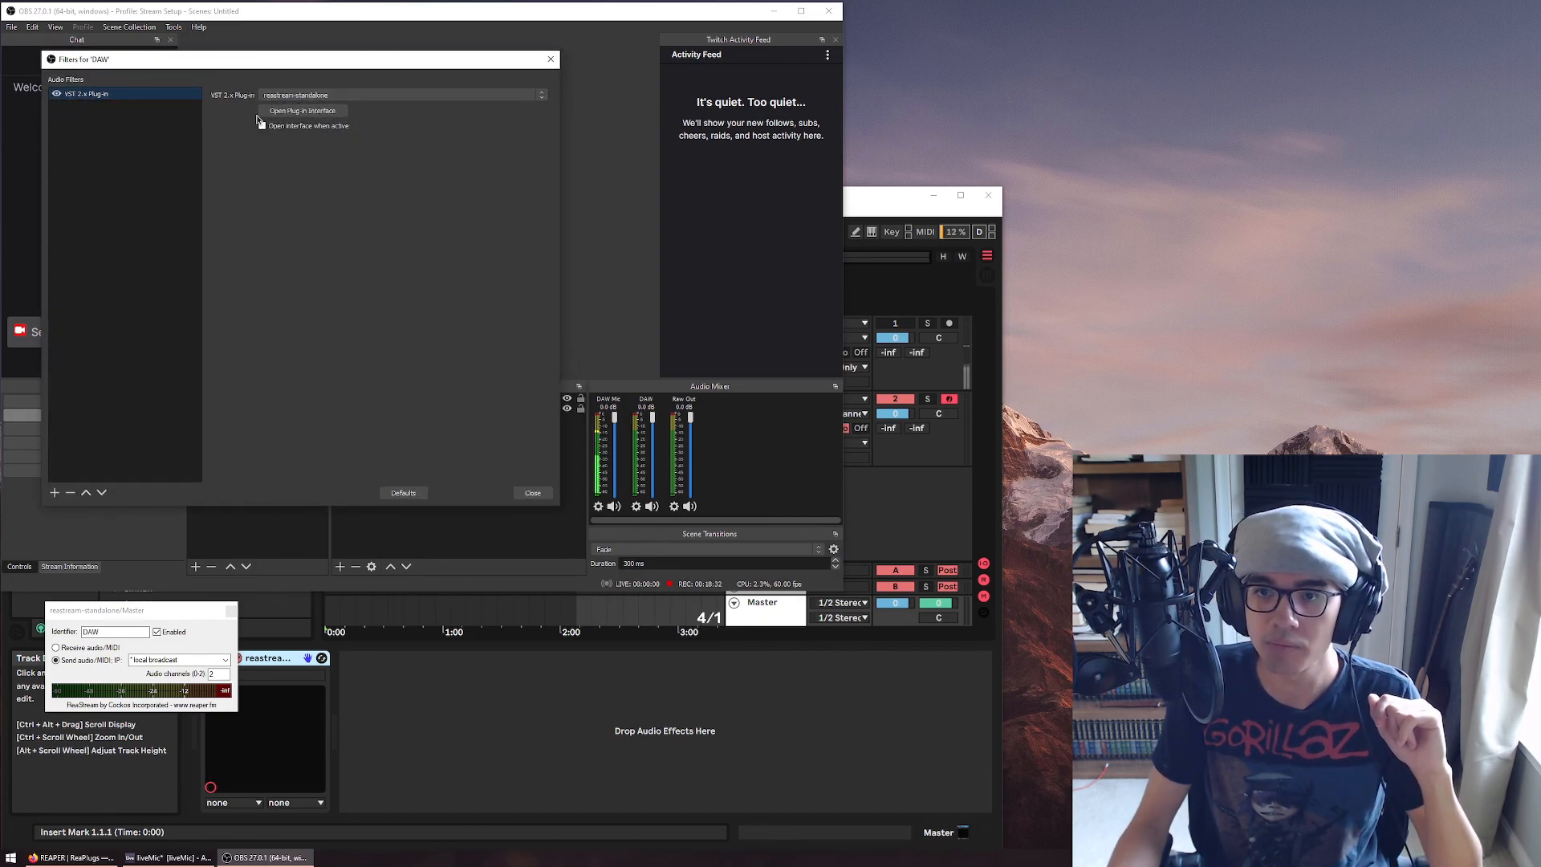
# Open the DAW filter's ReaStream interface, examine its identifier and receive mode beside the Master plug-in, and close the interface
pyautogui.click(302, 110)
pyautogui.moveTo(661, 273); pyautogui.dragTo(90, 252)
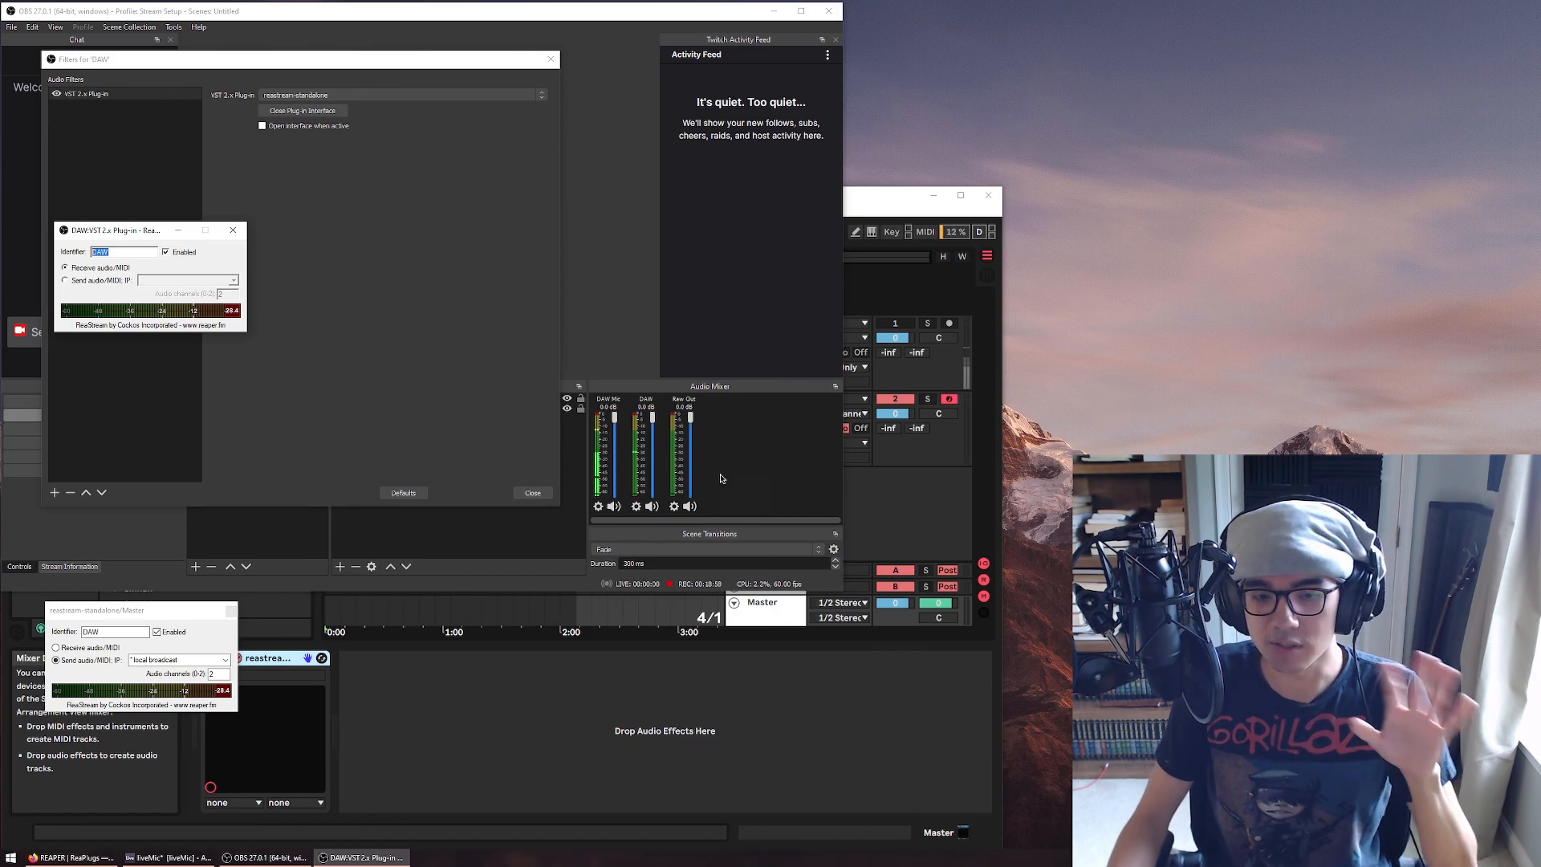
pyautogui.click(118, 252)
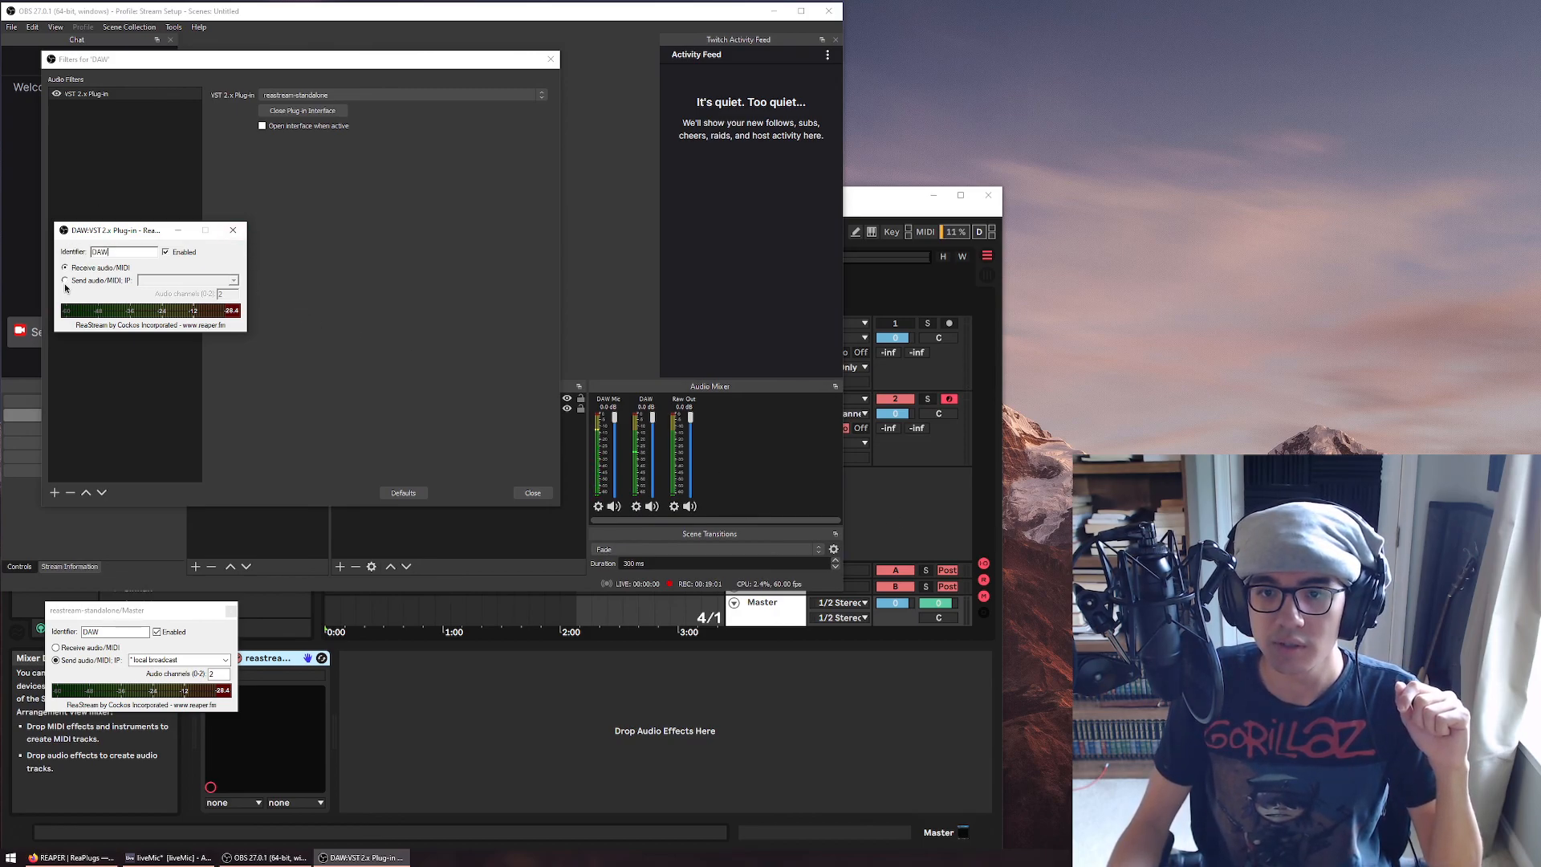
pyautogui.click(231, 233)
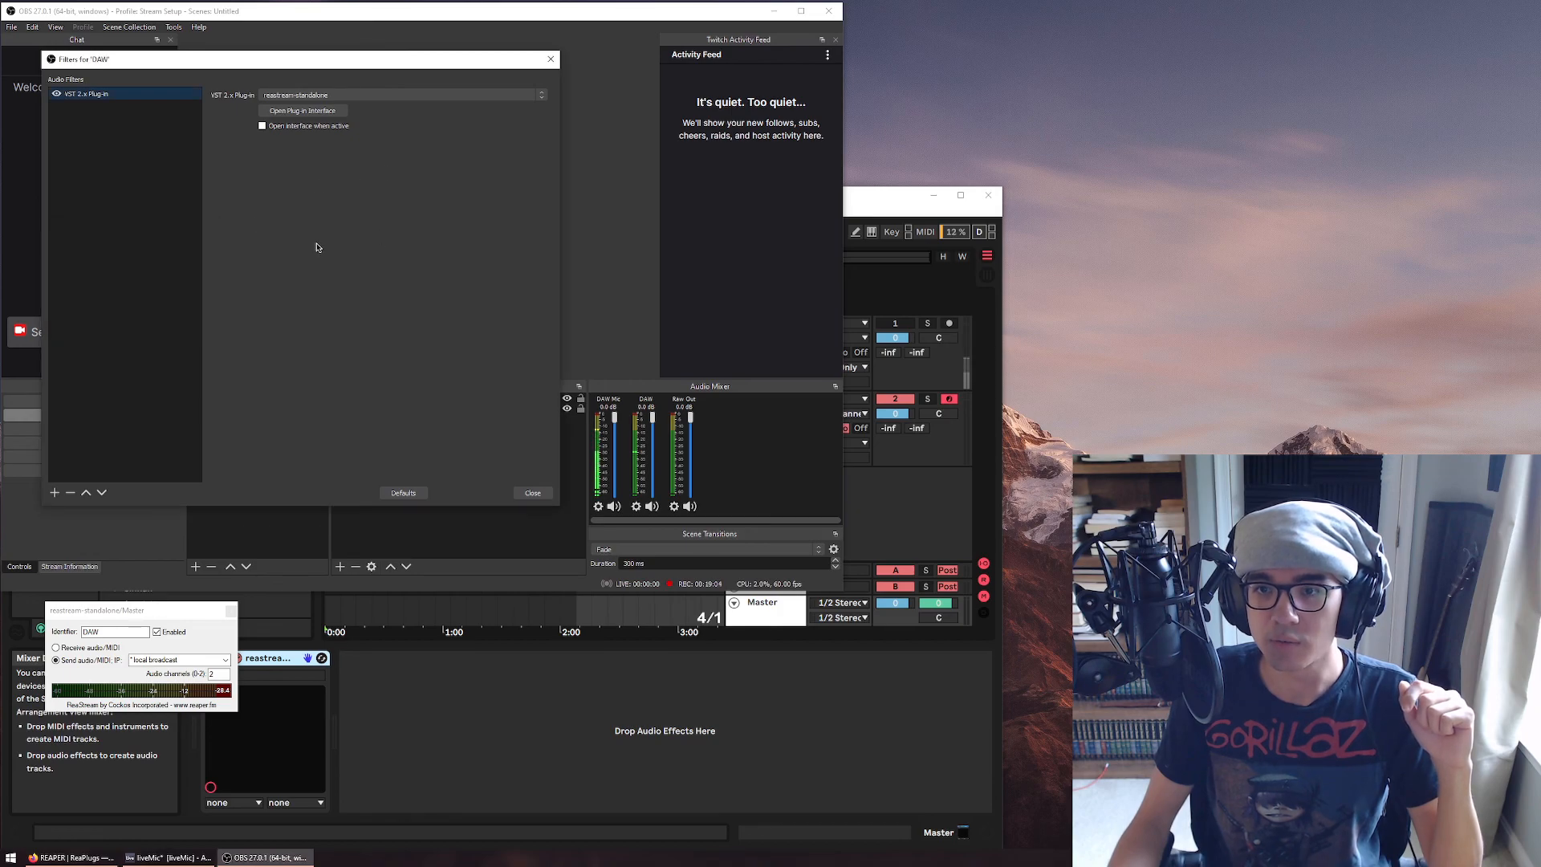
# Close the DAW filters dialog and the Master track's ReaStream window, and minimize Ableton Live
pyautogui.click(536, 494)
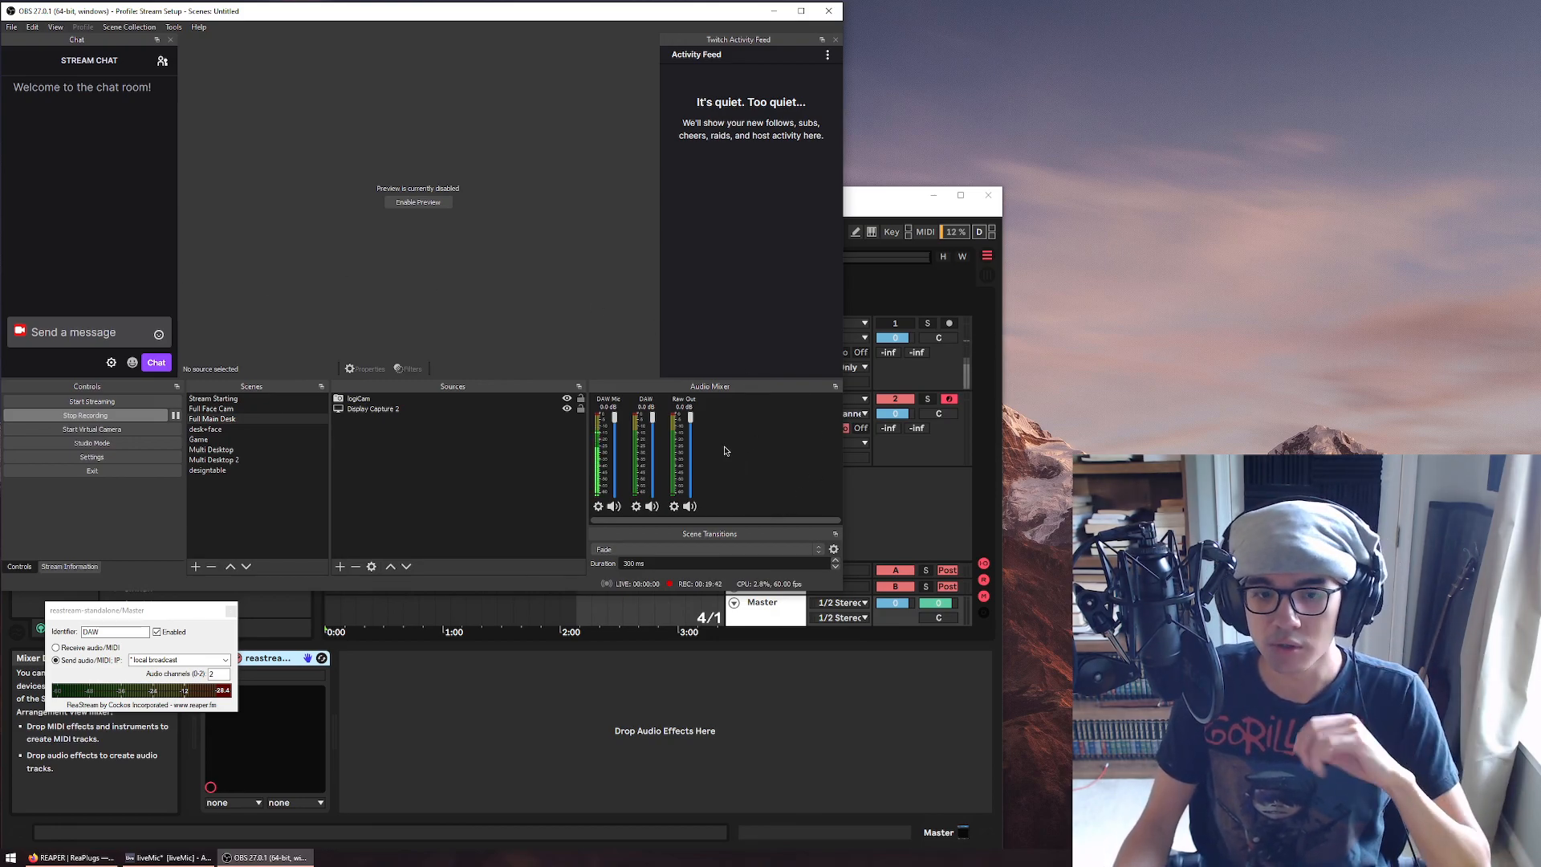
pyautogui.click(231, 611)
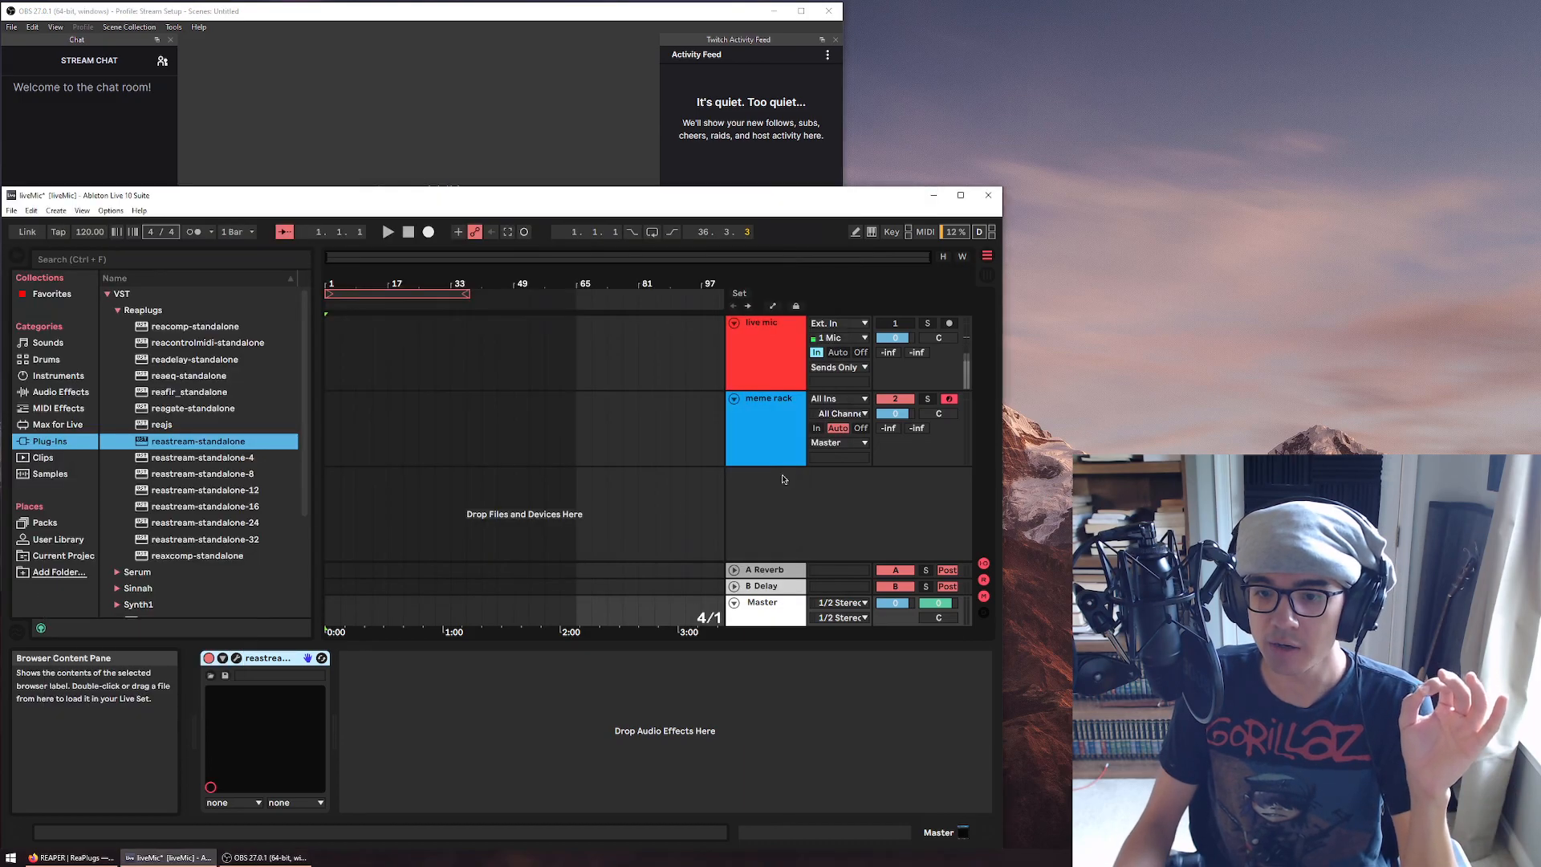
pyautogui.click(935, 197)
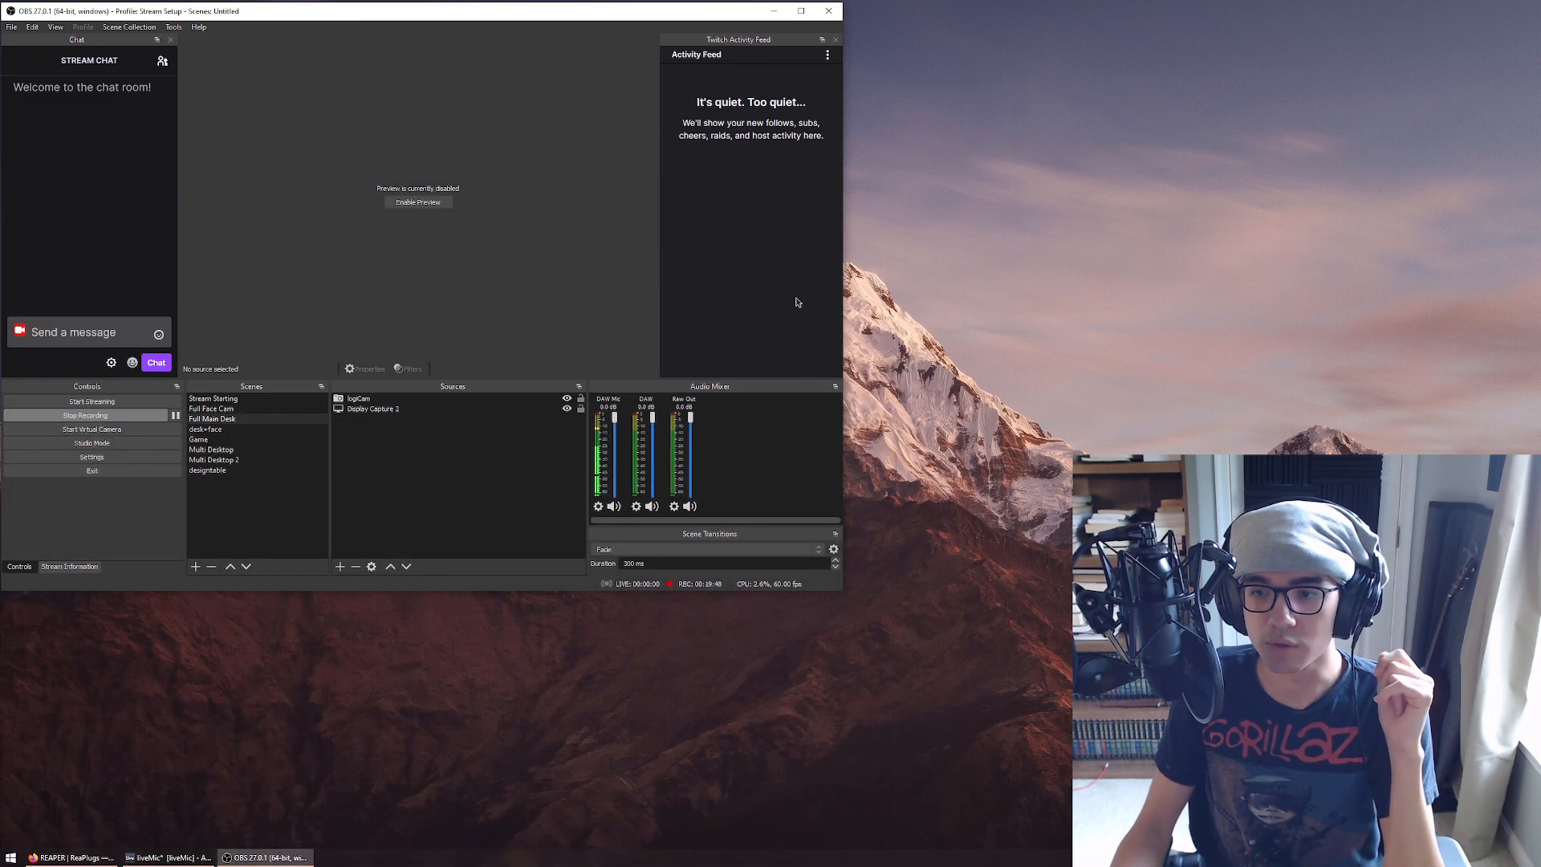
# Open the Advanced Audio Properties, examine the audio monitoring options of DAW and DAW Mic, and move the dialog above the mixer
pyautogui.rightClick(723, 456)
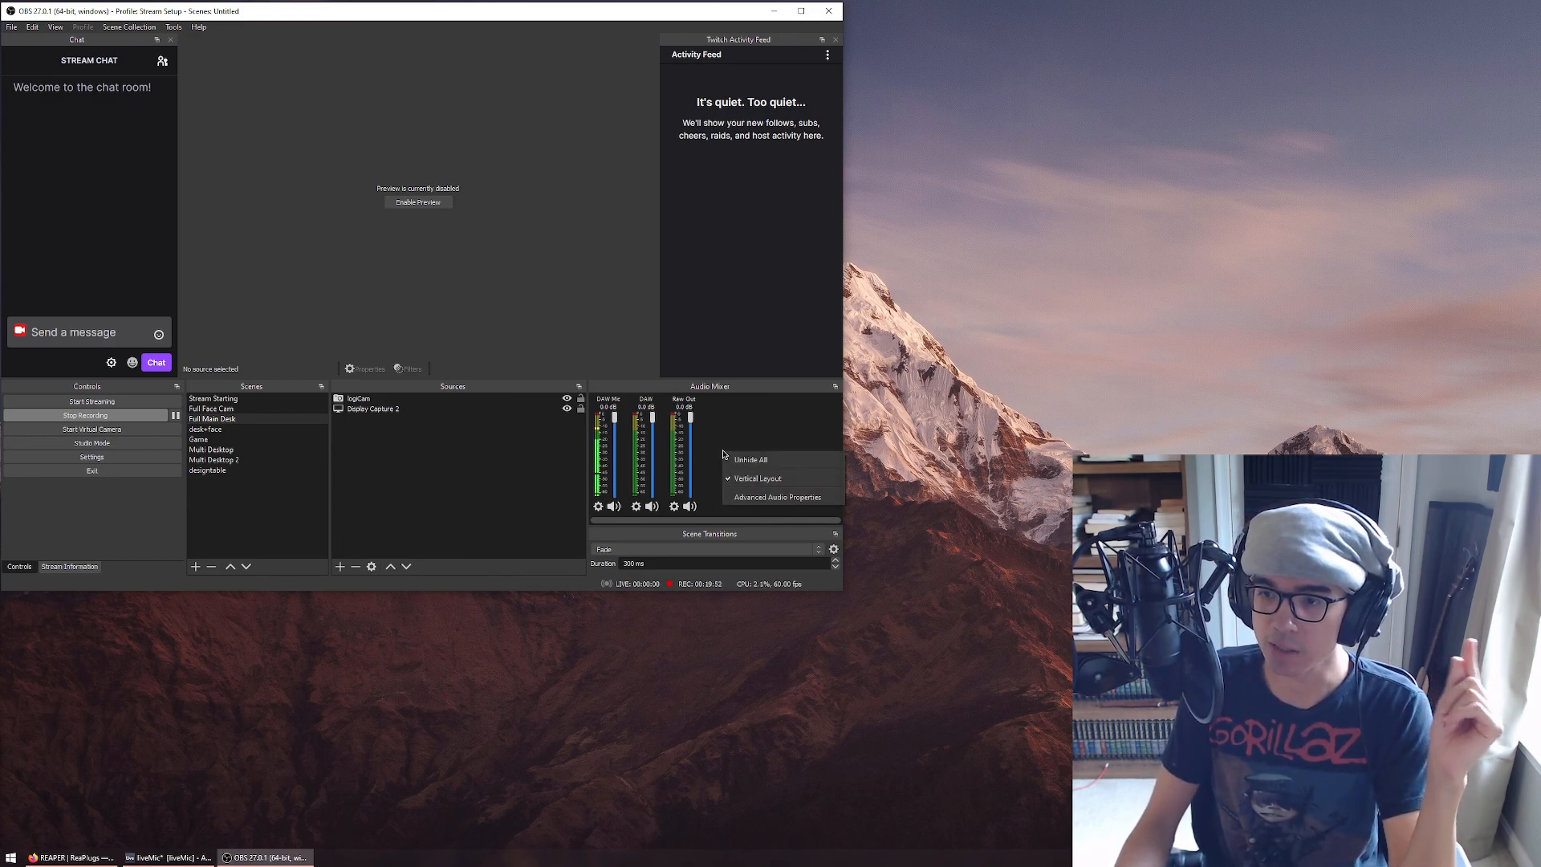
pyautogui.click(746, 499)
pyautogui.moveTo(495, 198); pyautogui.dragTo(484, 141)
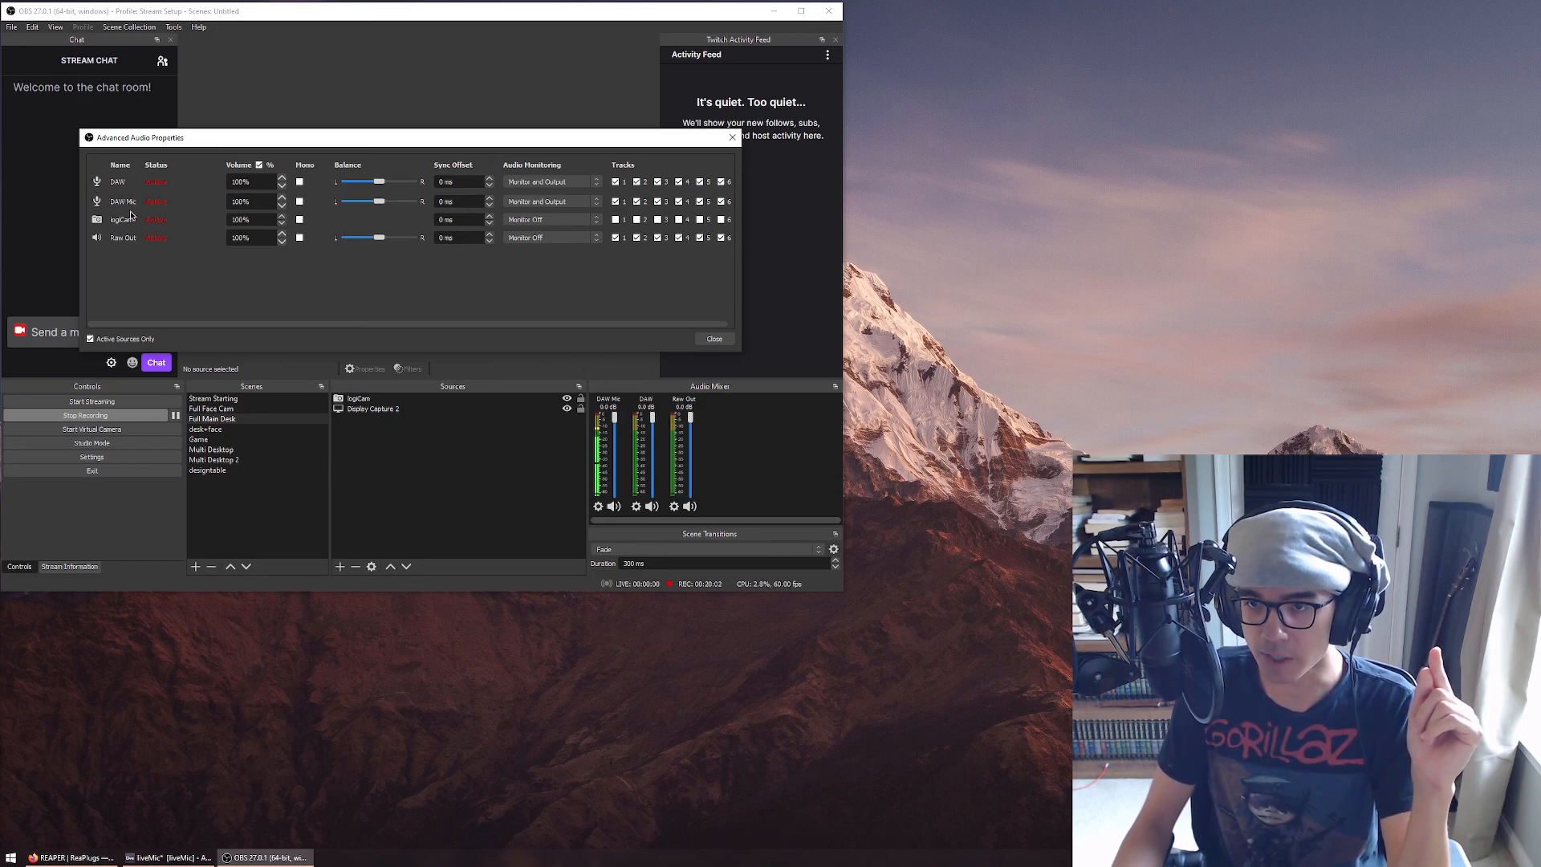
pyautogui.click(576, 184)
pyautogui.click(576, 183)
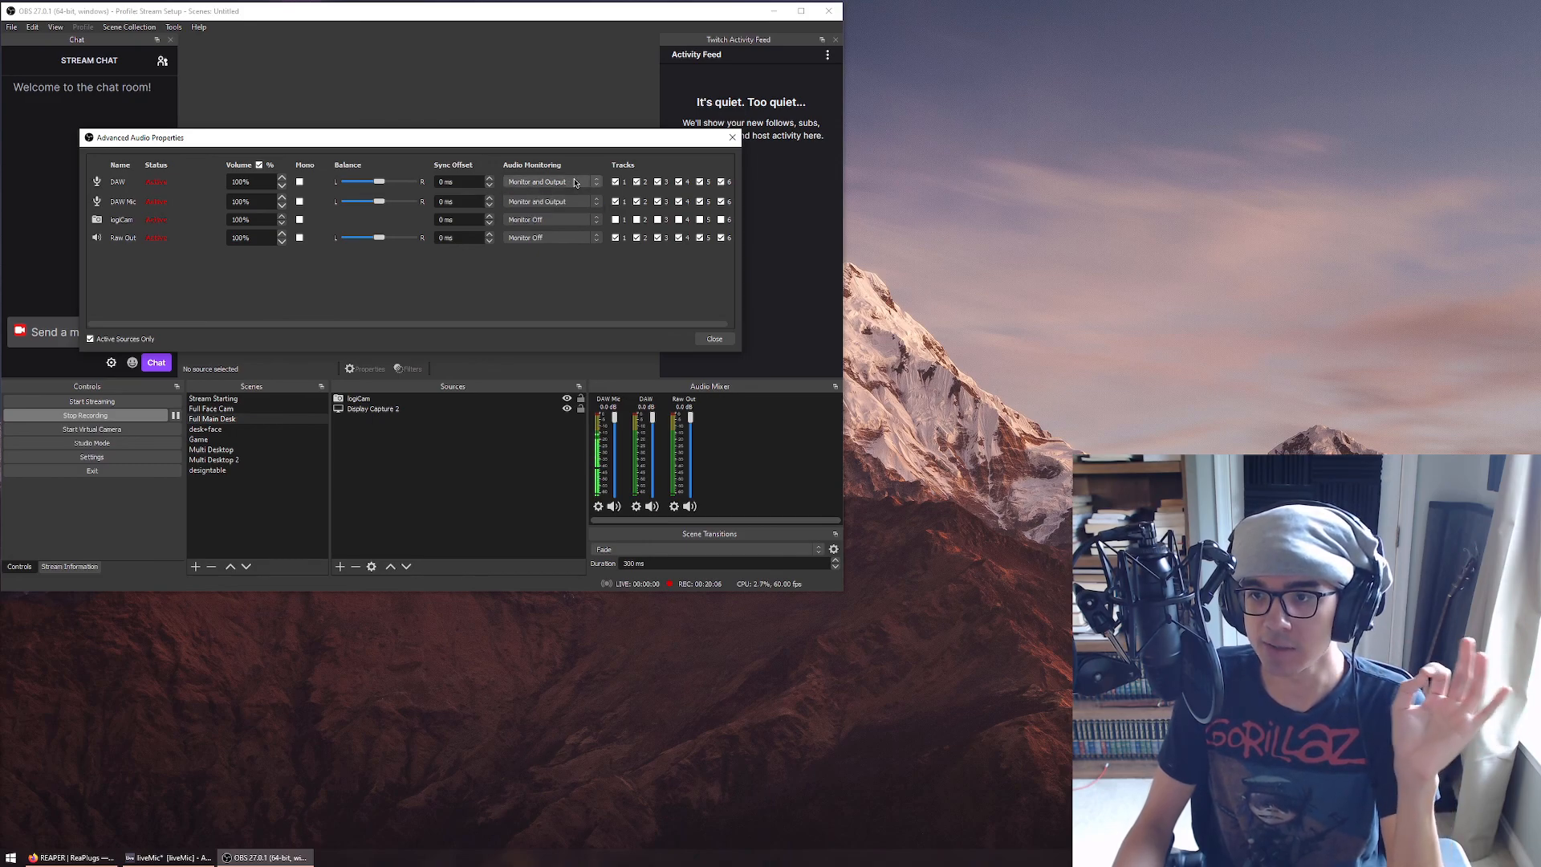
pyautogui.click(574, 204)
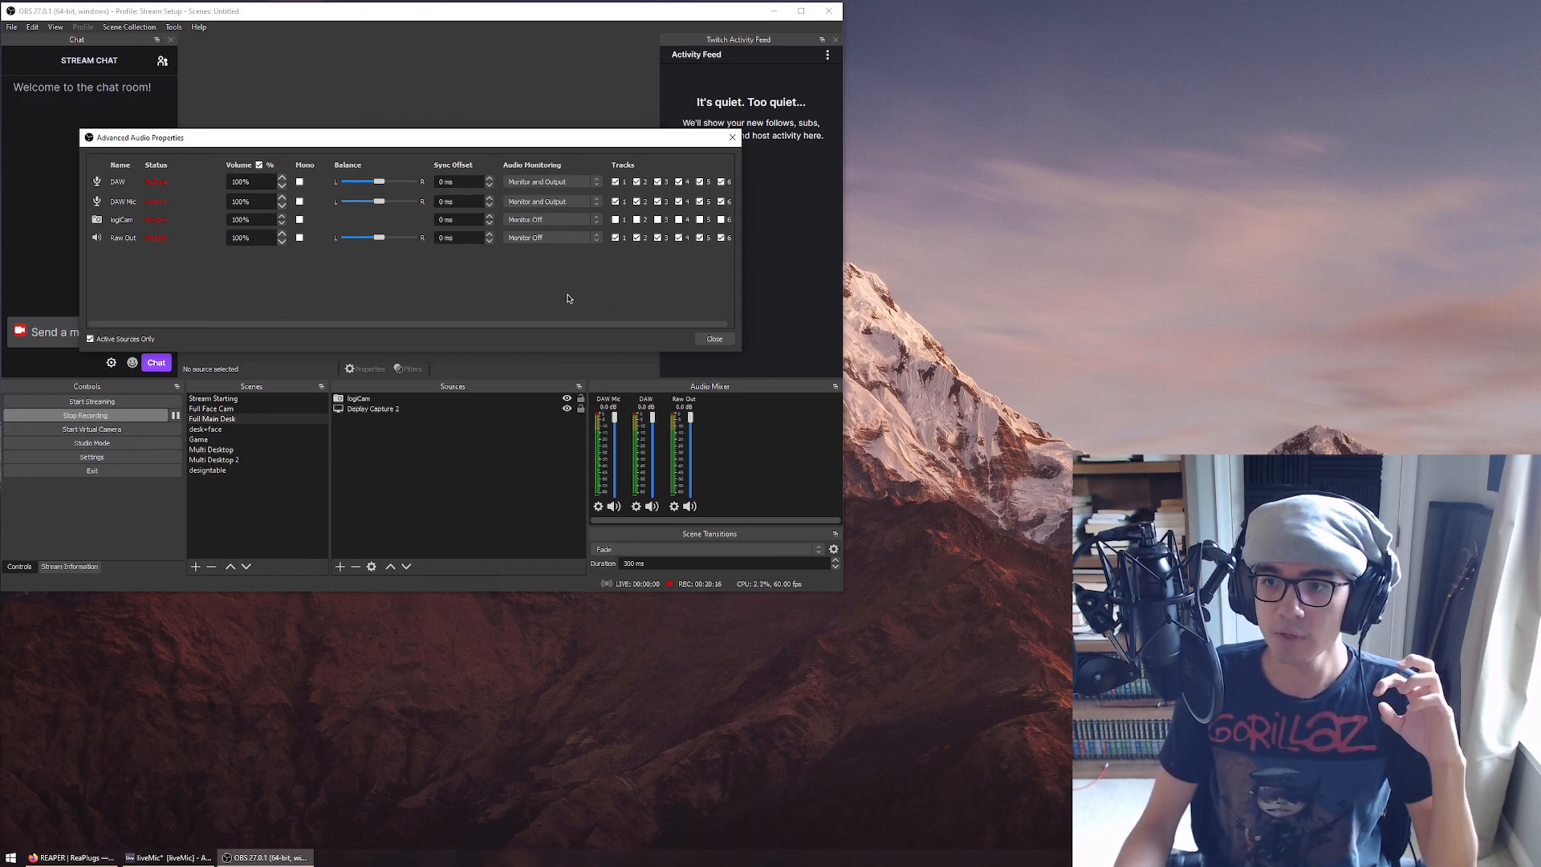
pyautogui.moveTo(543, 138); pyautogui.dragTo(543, 82)
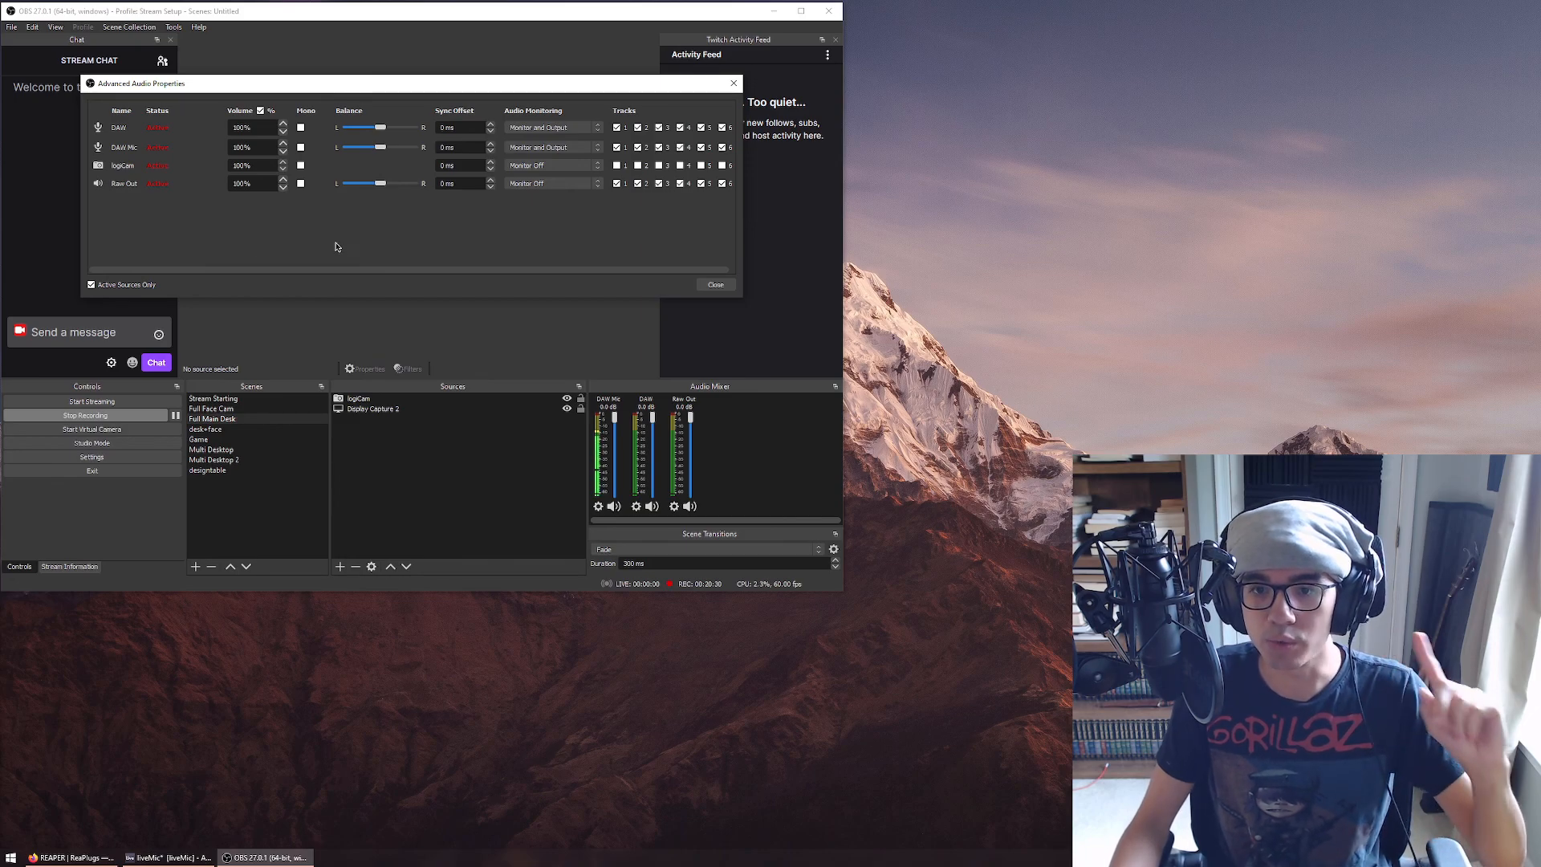
# Open the OBS audio settings and place the window so the advanced audio source list stays in view
pyautogui.click(11, 27)
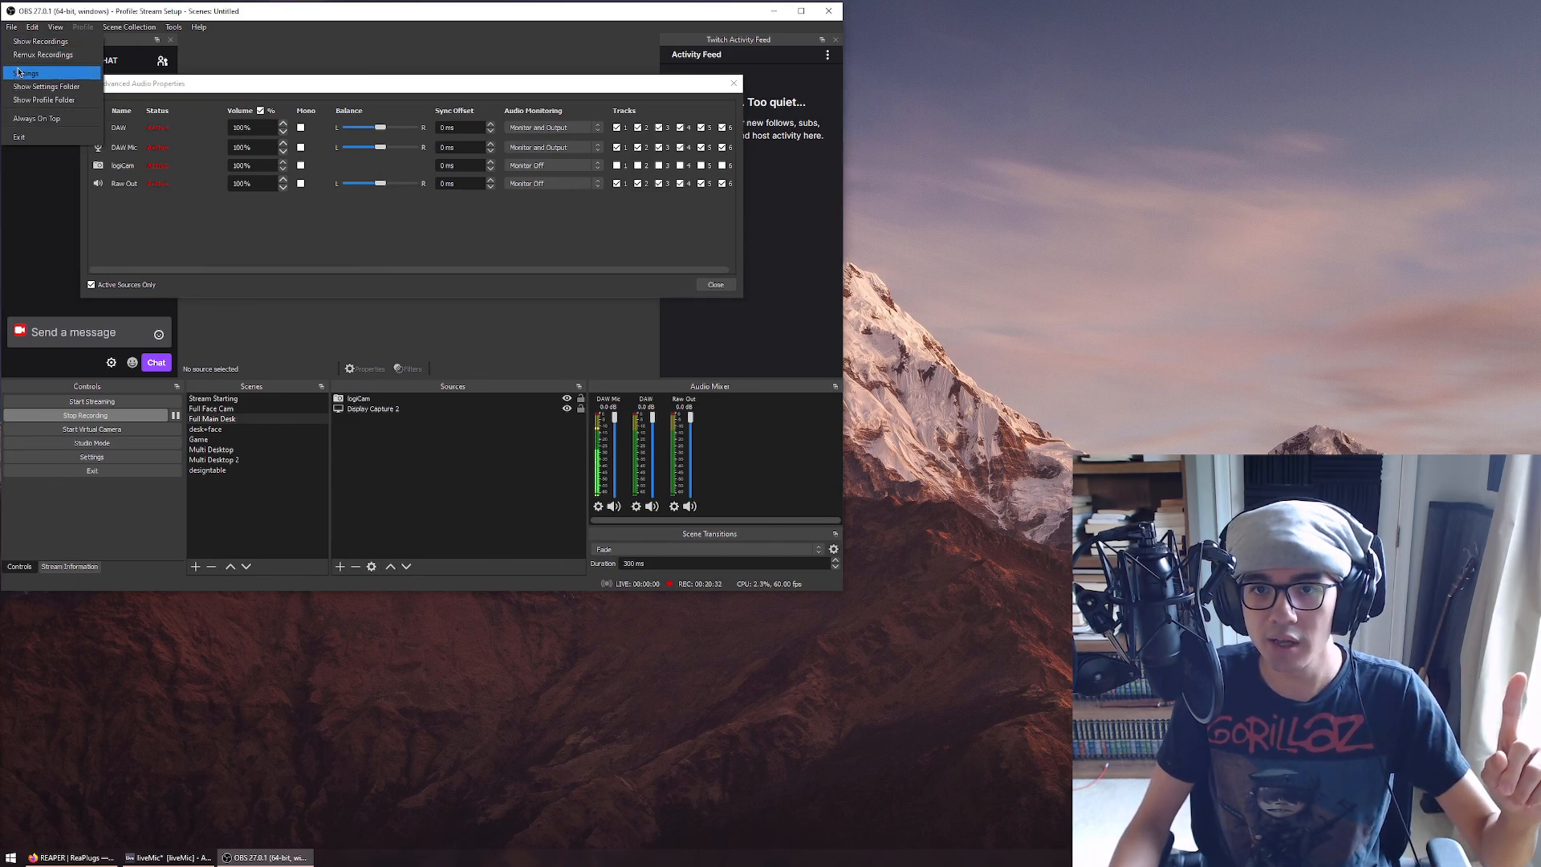
pyautogui.click(25, 73)
pyautogui.moveTo(350, 129); pyautogui.dragTo(228, 225)
pyautogui.click(41, 327)
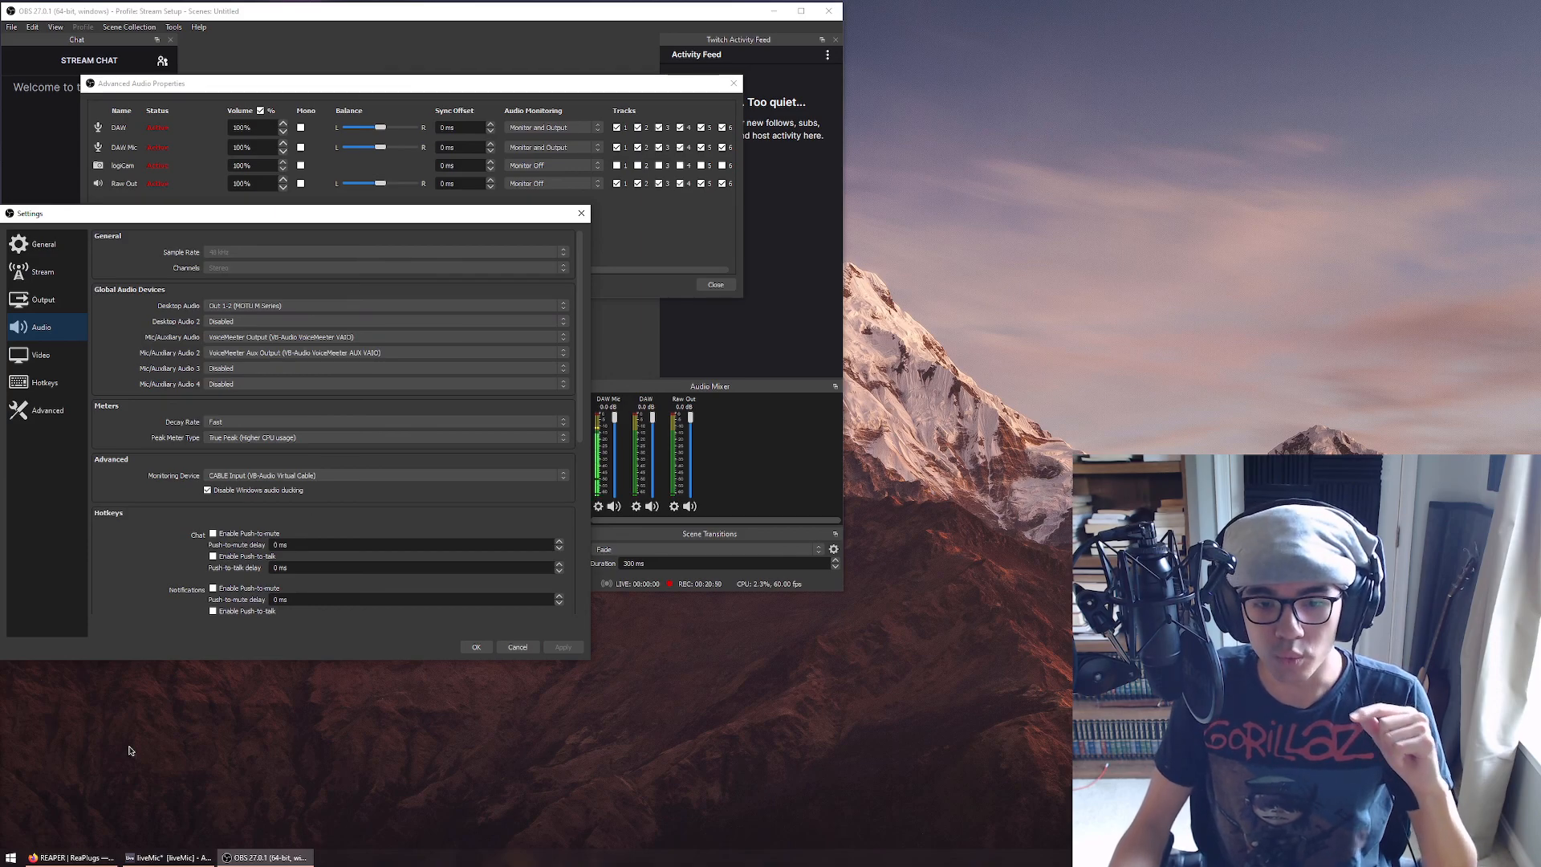
# Search Windows for "sound", open the Sound settings and launch the Sound Control Panel from the related settings
pyautogui.click(16, 857)
pyautogui.click(16, 856)
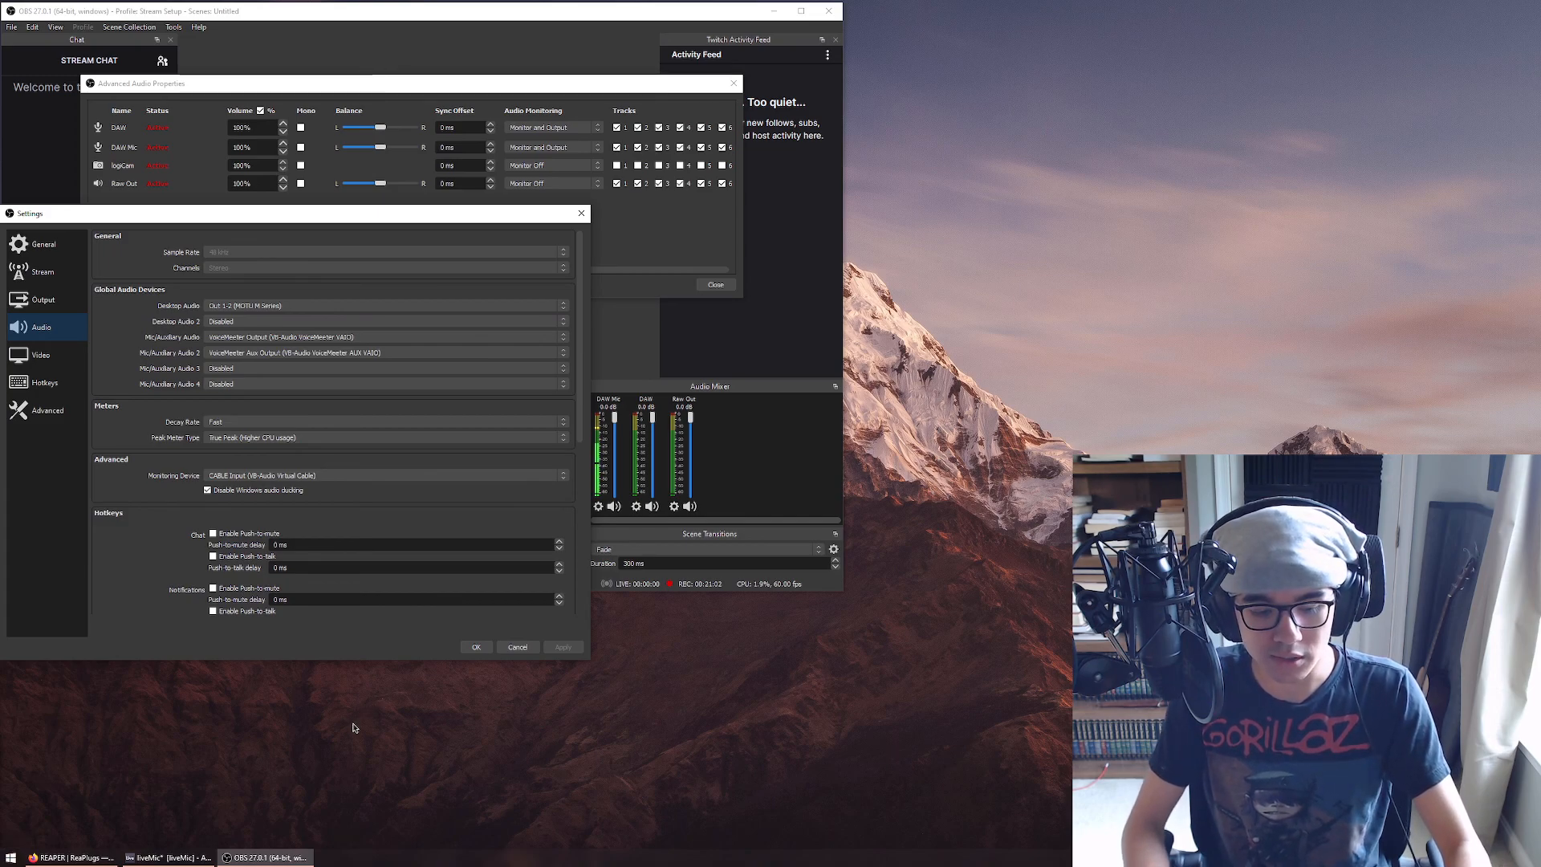
pyautogui.press('super')
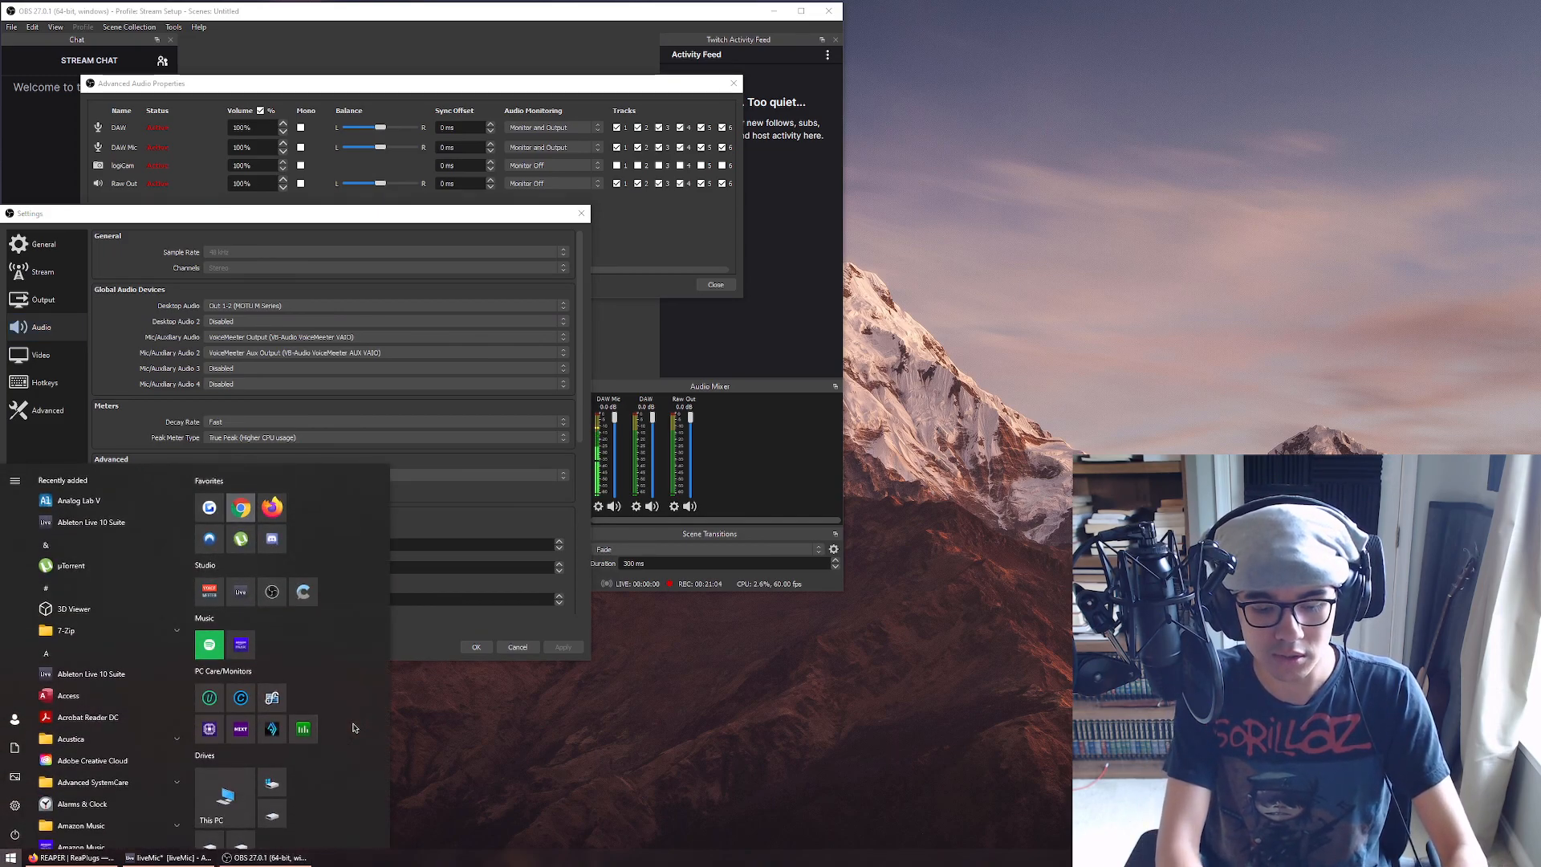
pyautogui.write('sound')
pyautogui.press('Return')
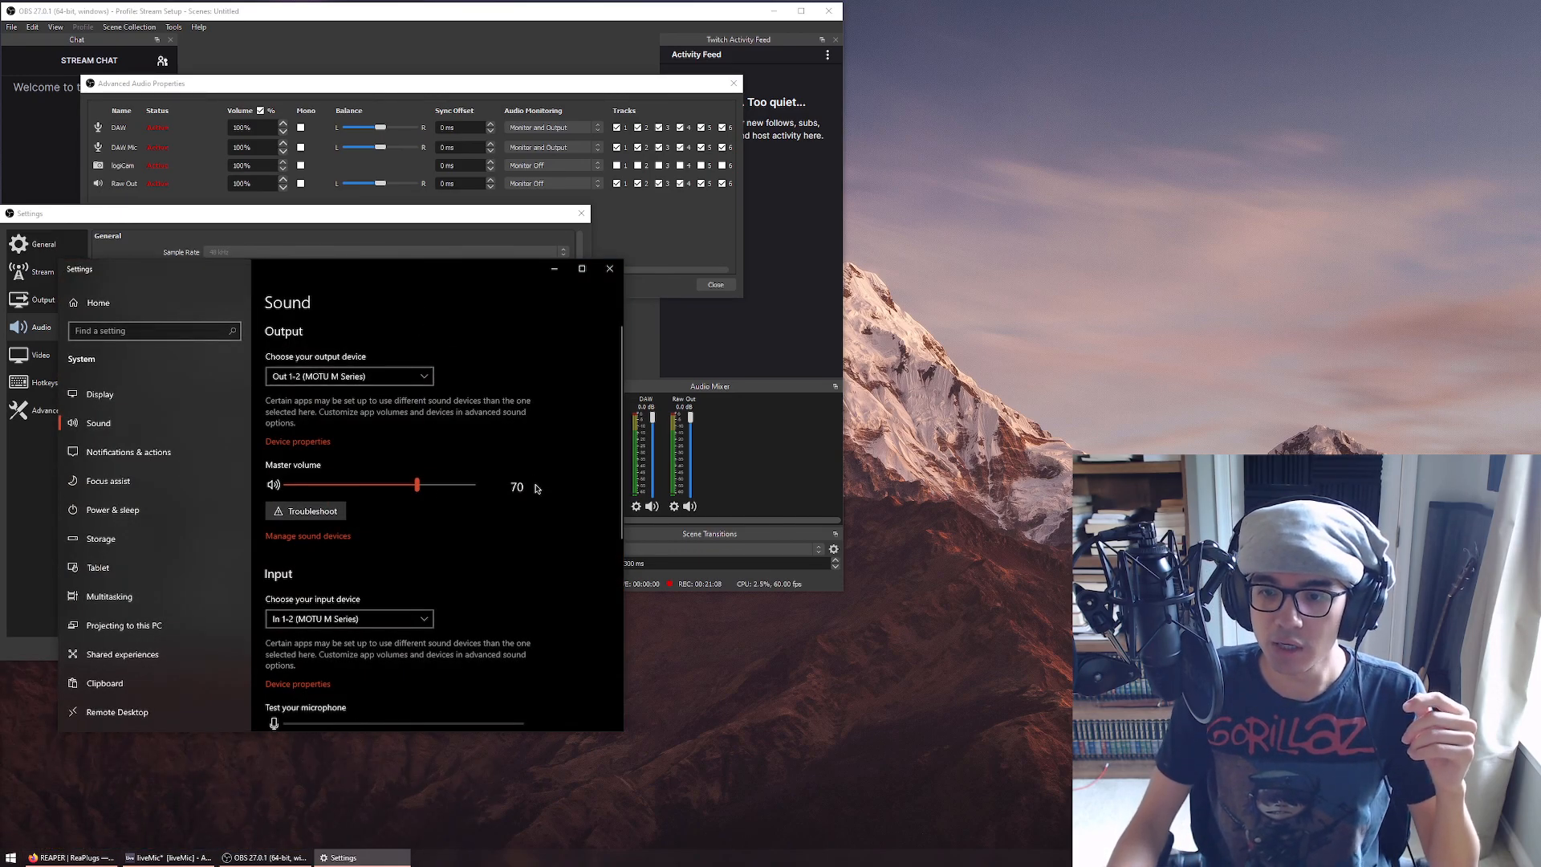
pyautogui.scroll(-5, 536, 487)
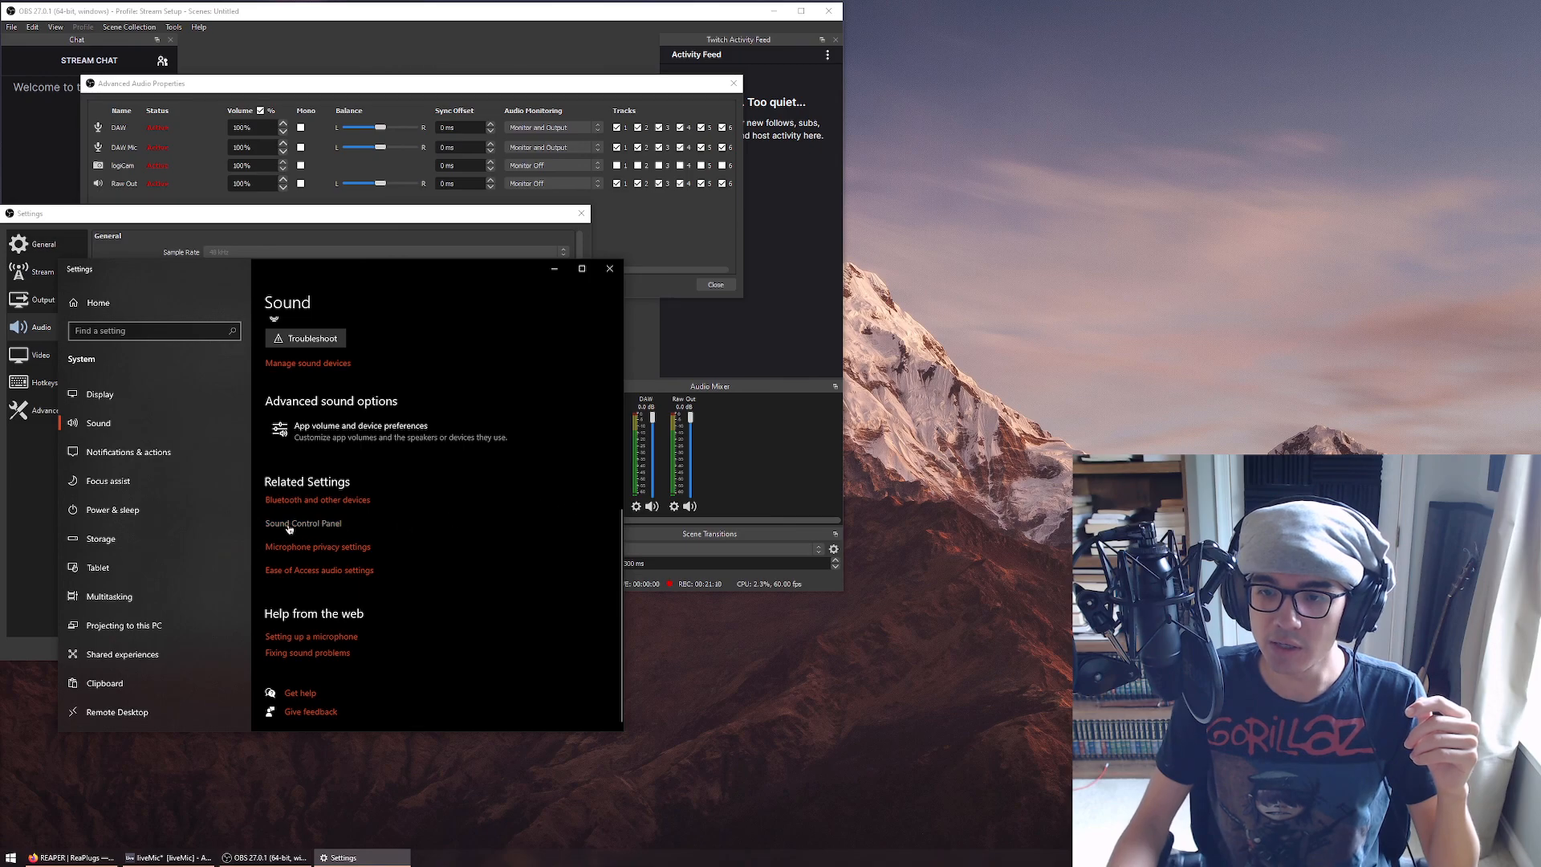
pyautogui.click(311, 527)
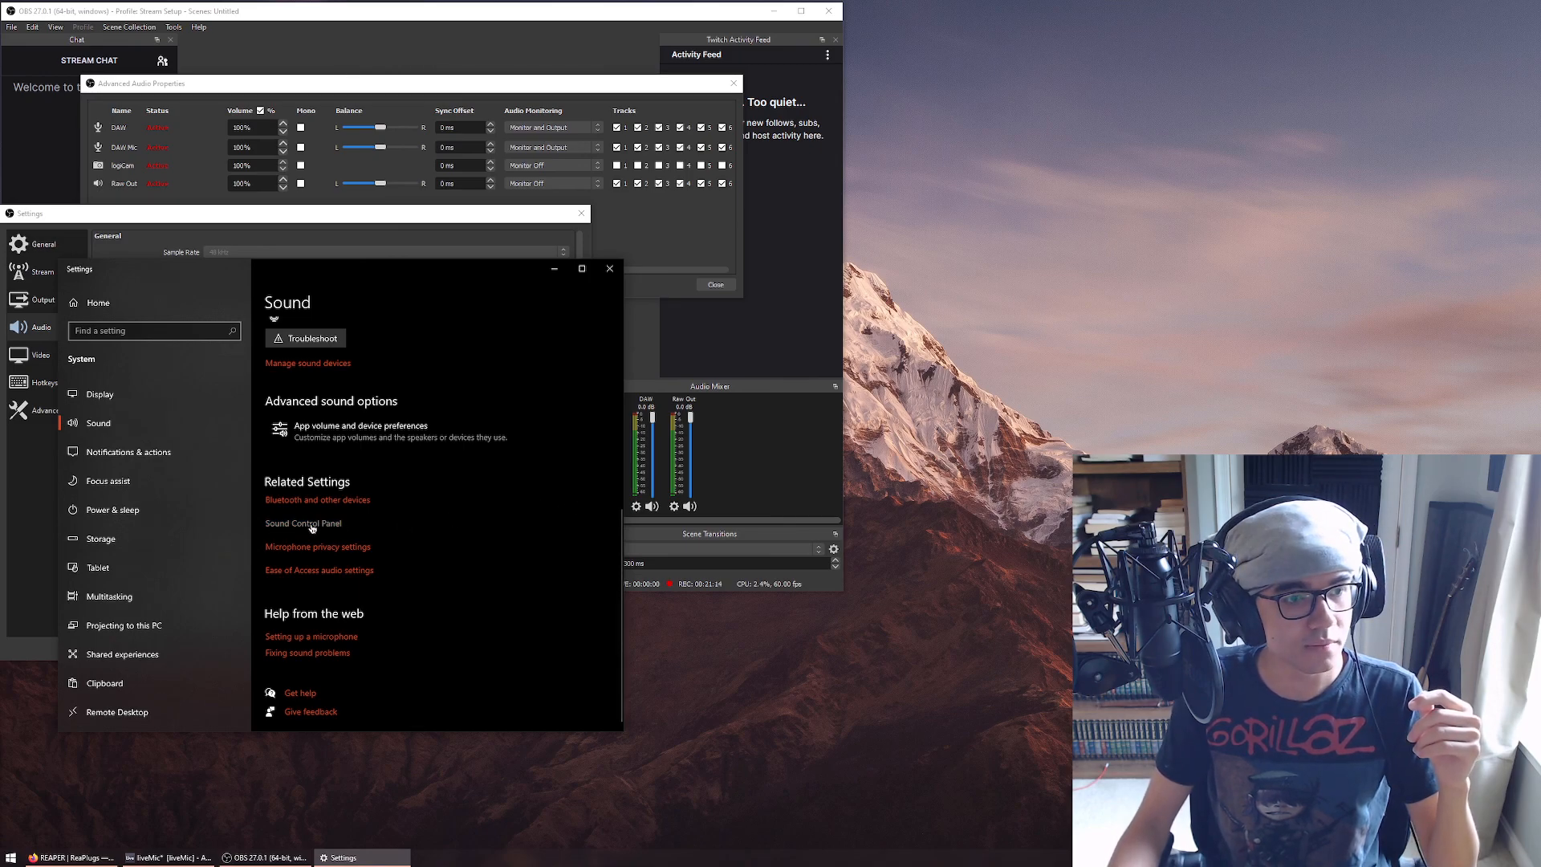
# Close the Windows Sound settings, move the Sound dialog beside the OBS audio settings and show the recording devices
pyautogui.click(622, 269)
pyautogui.moveTo(235, 463); pyautogui.dragTo(759, 558)
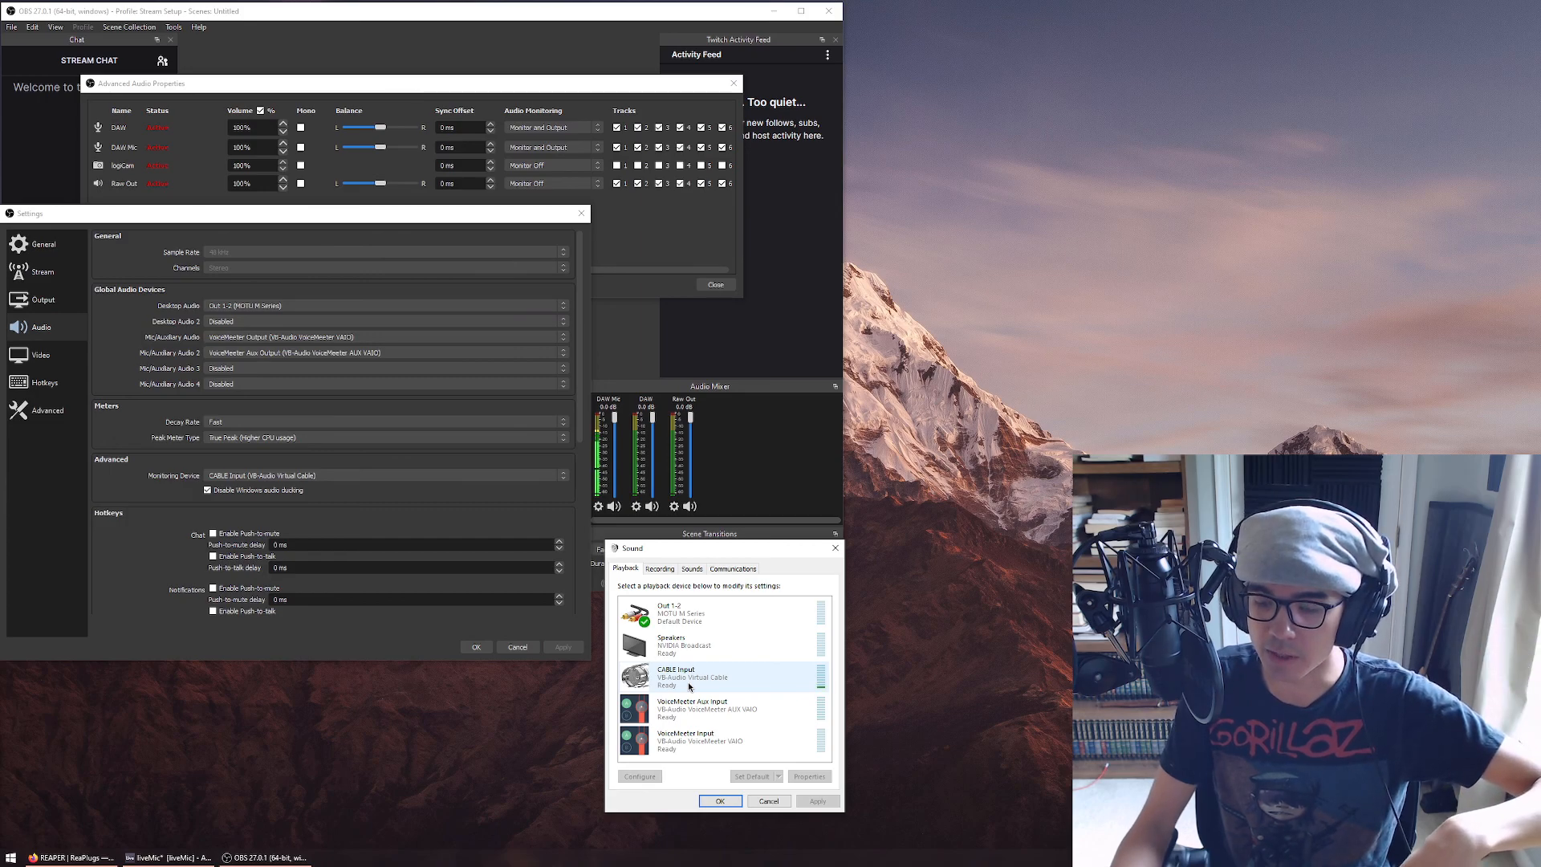
pyautogui.click(664, 571)
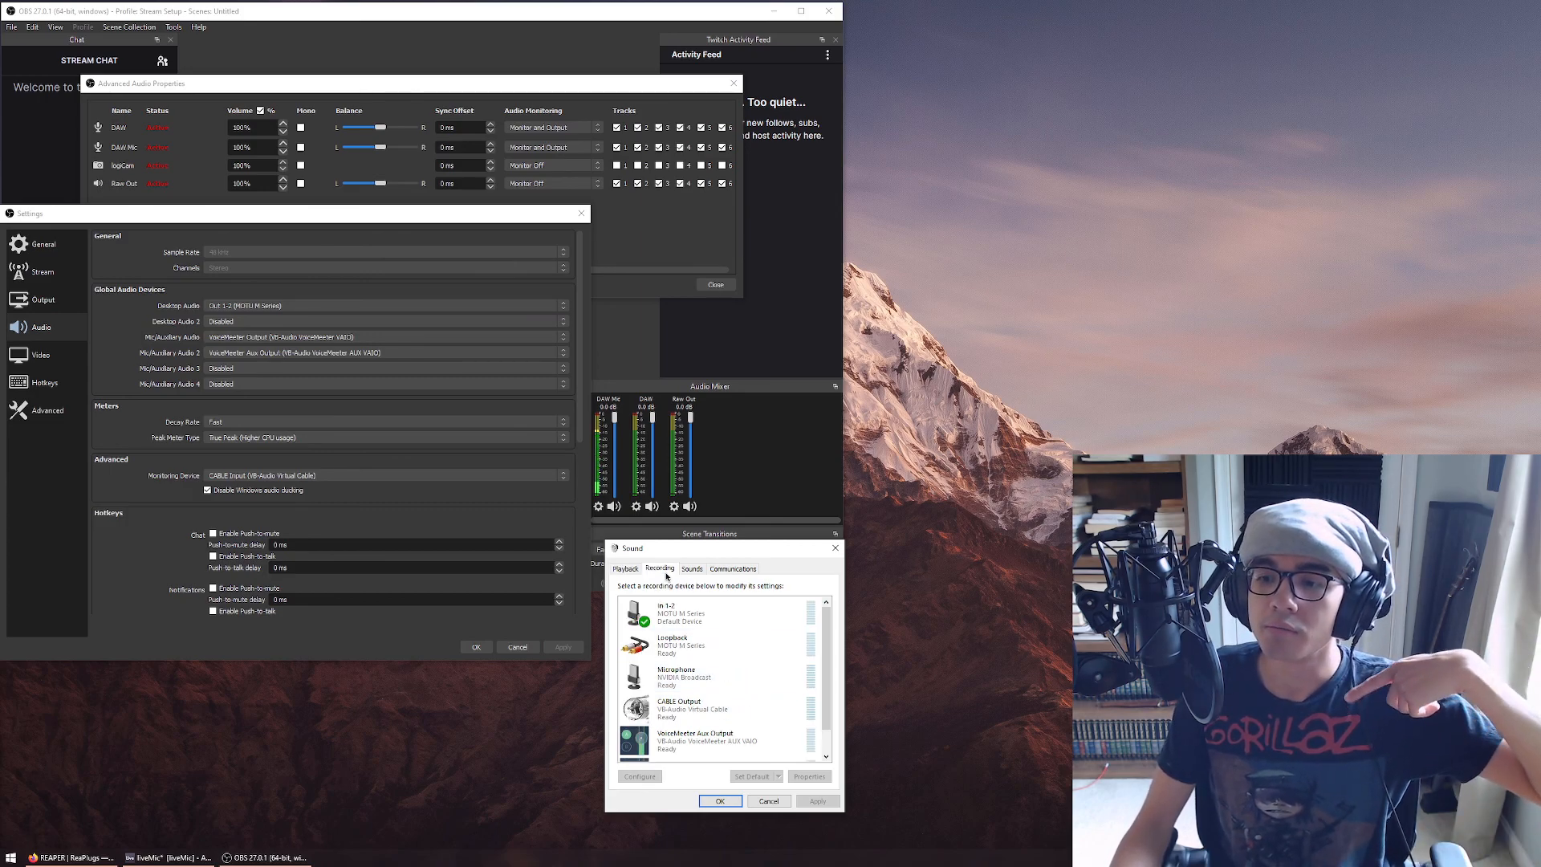
# Select CABLE Output among the recording devices and accept the OBS audio settings
pyautogui.click(686, 722)
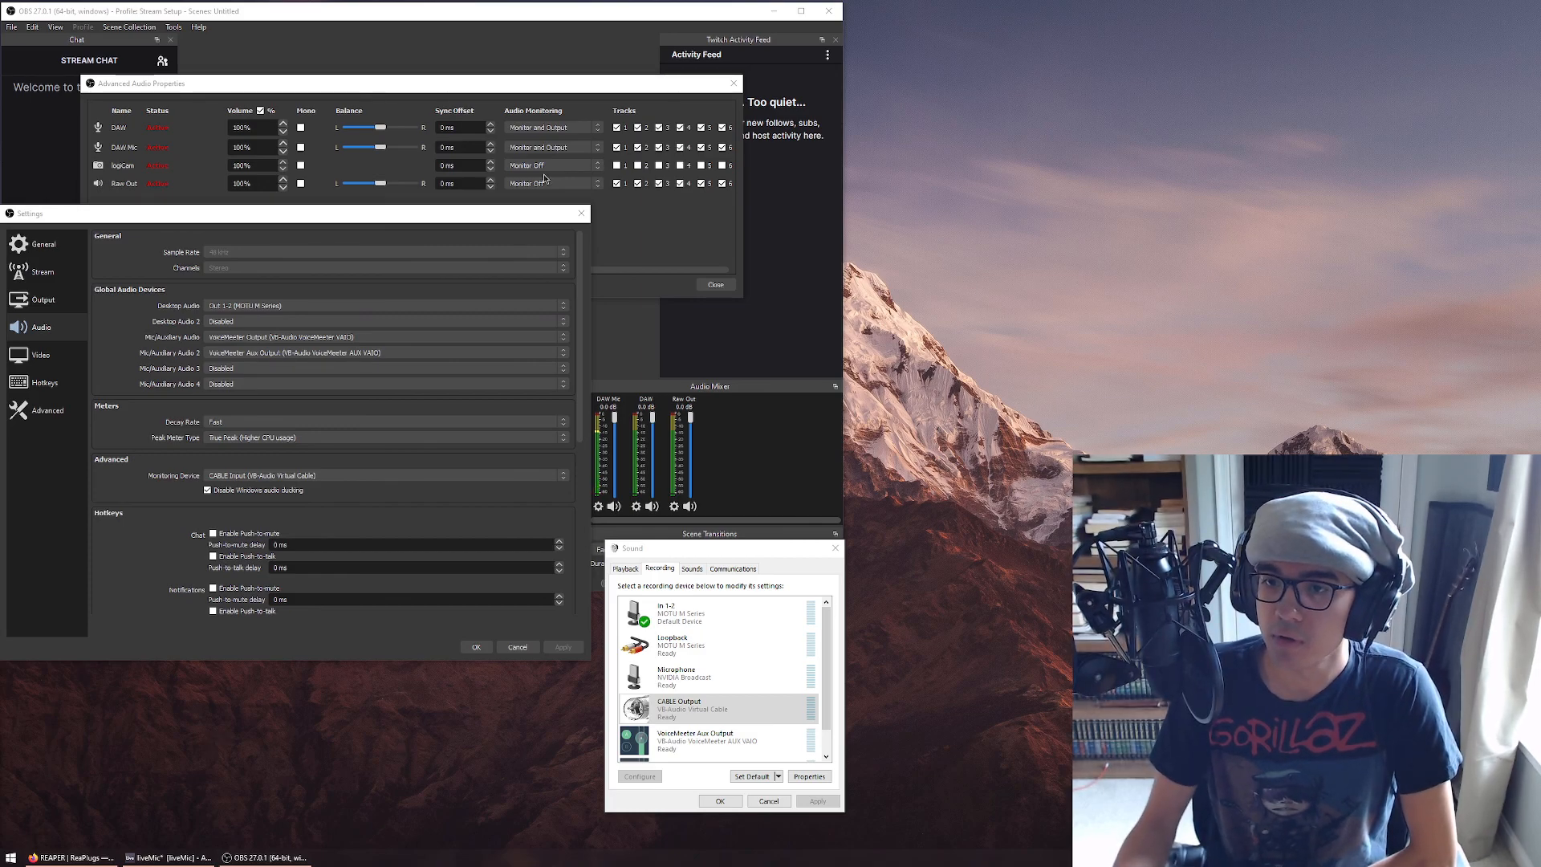
pyautogui.click(466, 653)
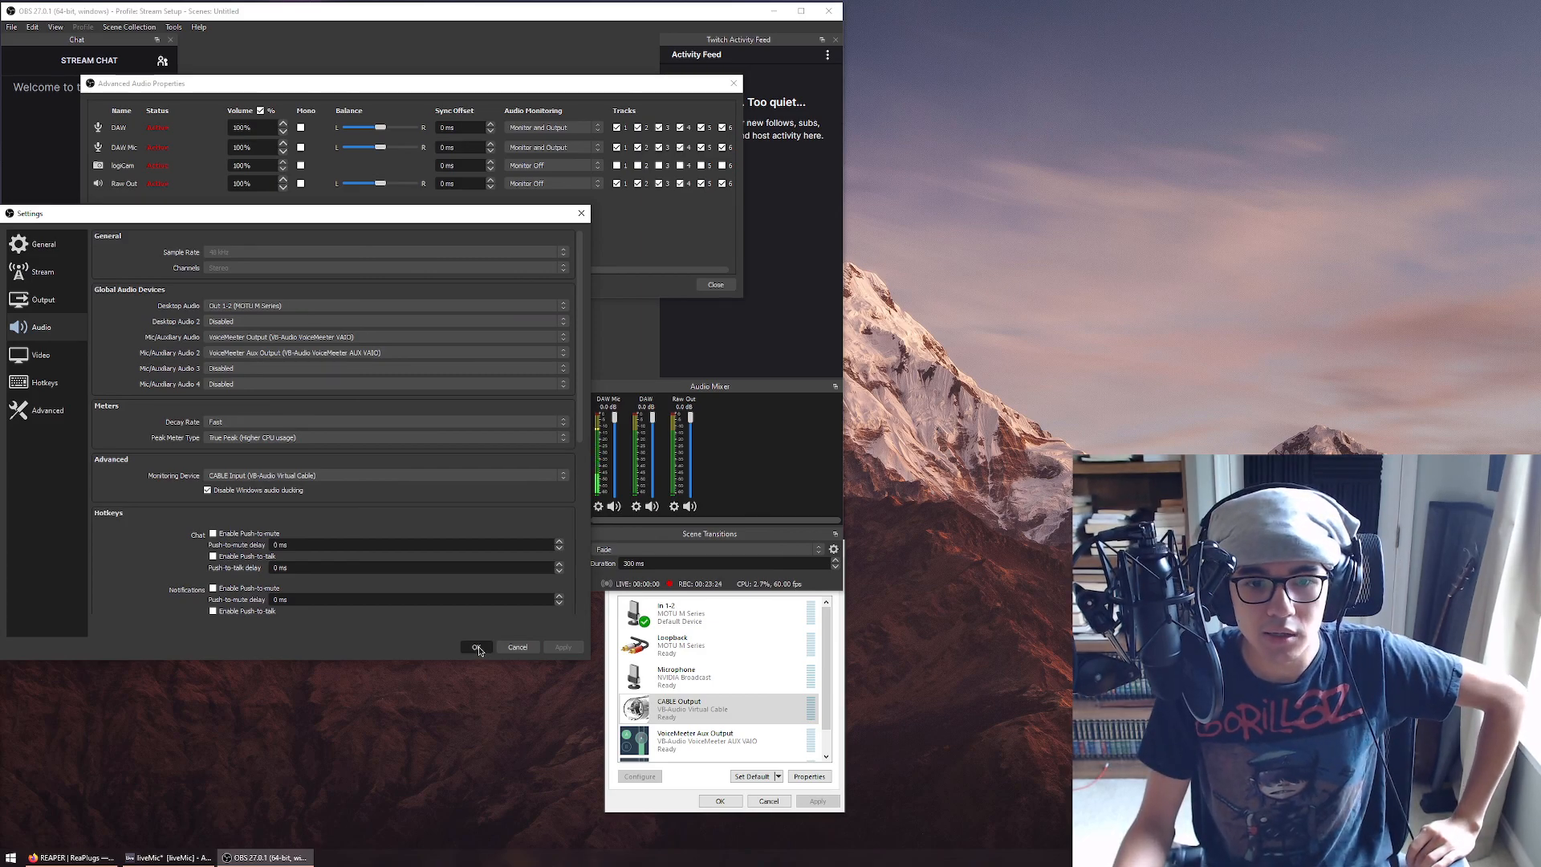
pyautogui.click(477, 648)
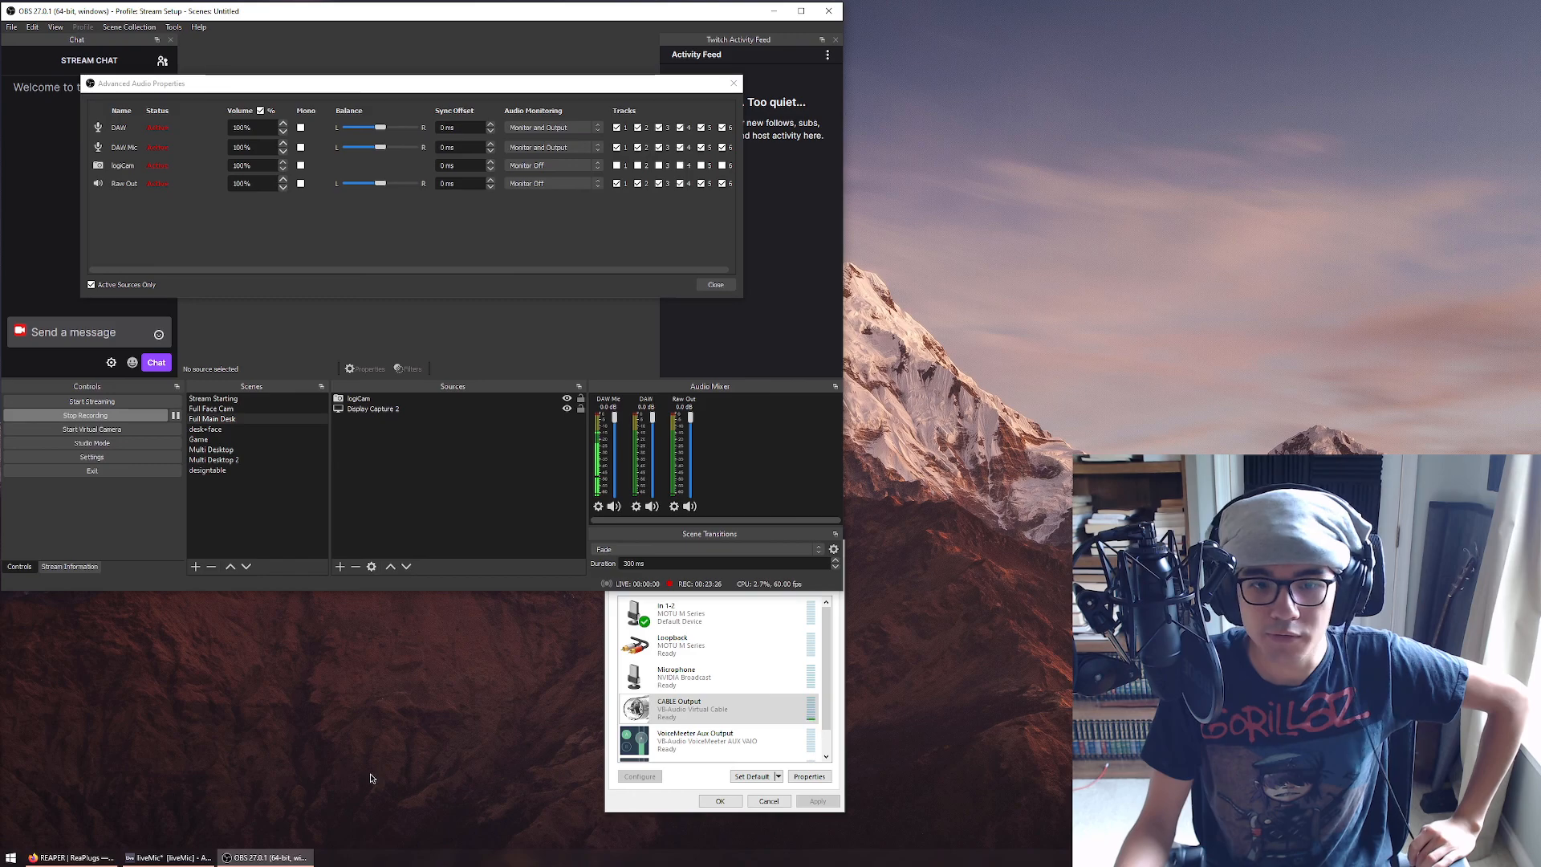
# Close the Sound dialog and the Advanced Audio Properties, and minimize OBS
pyautogui.click(709, 800)
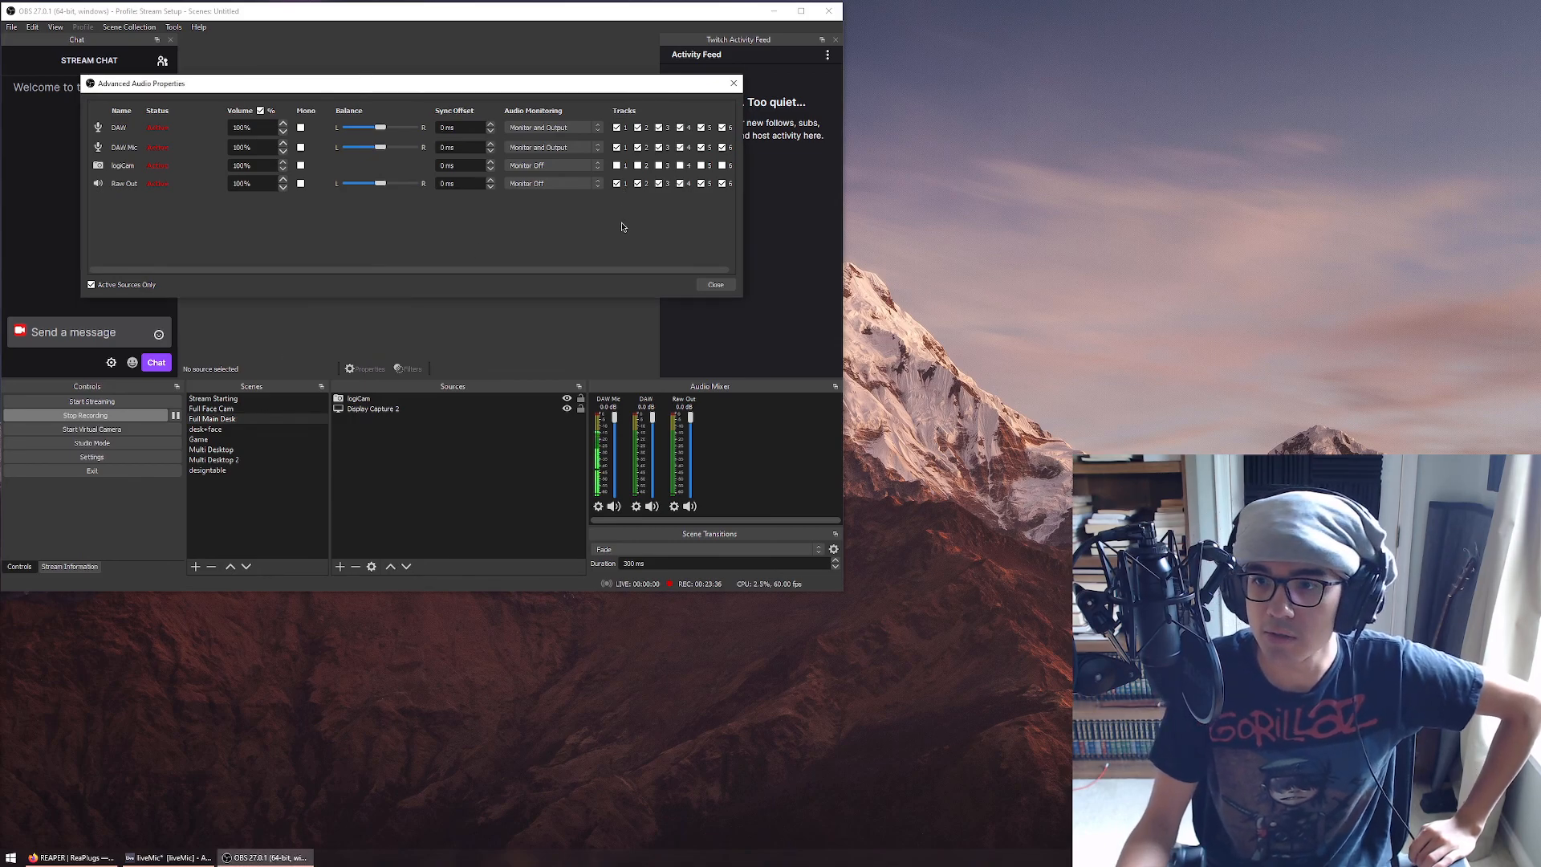
pyautogui.click(719, 286)
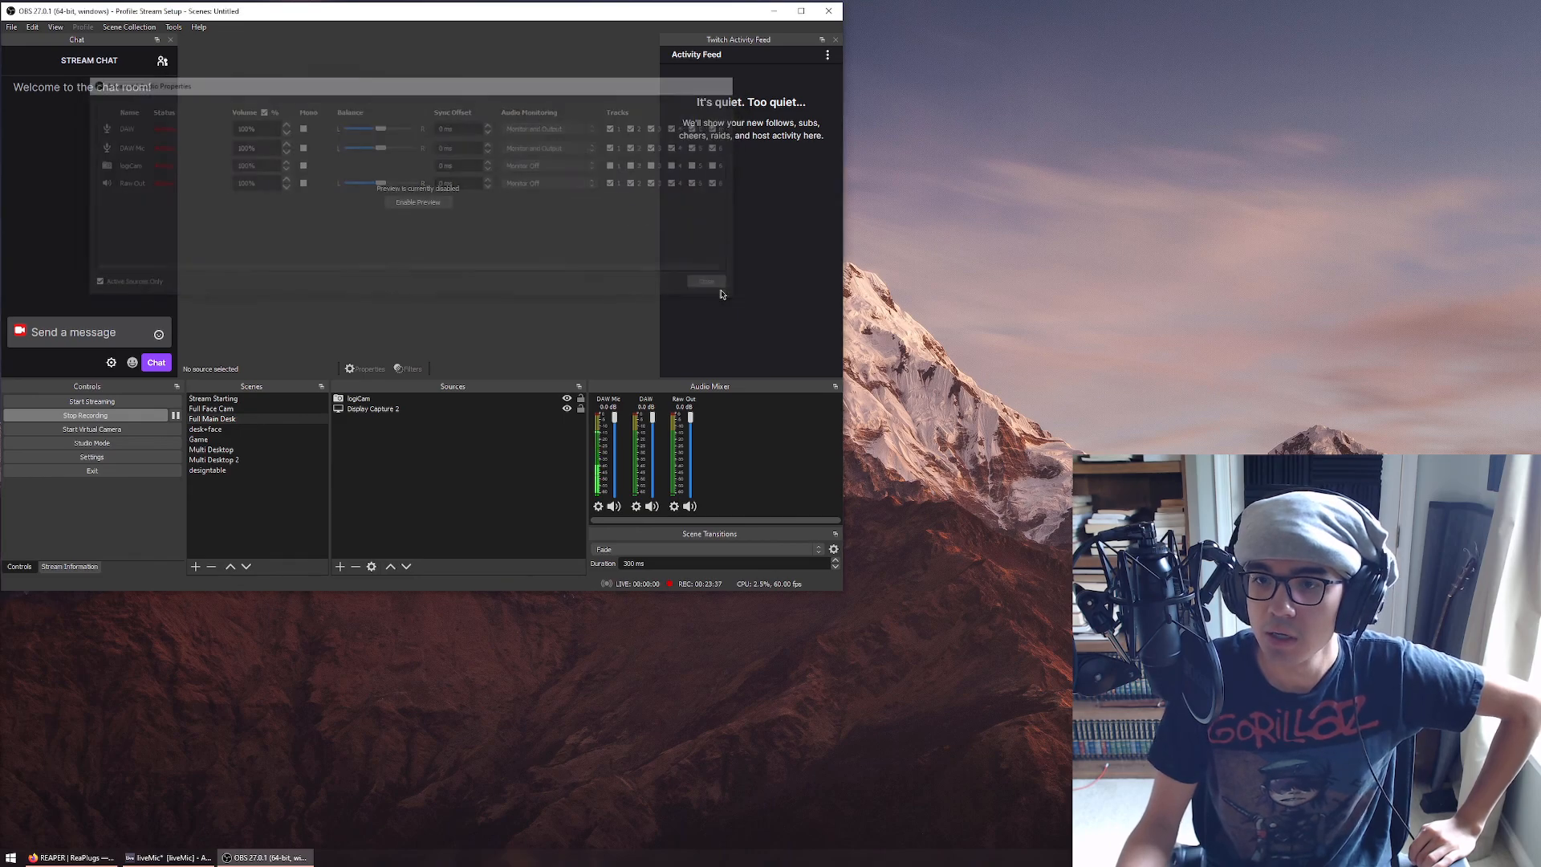
pyautogui.click(774, 16)
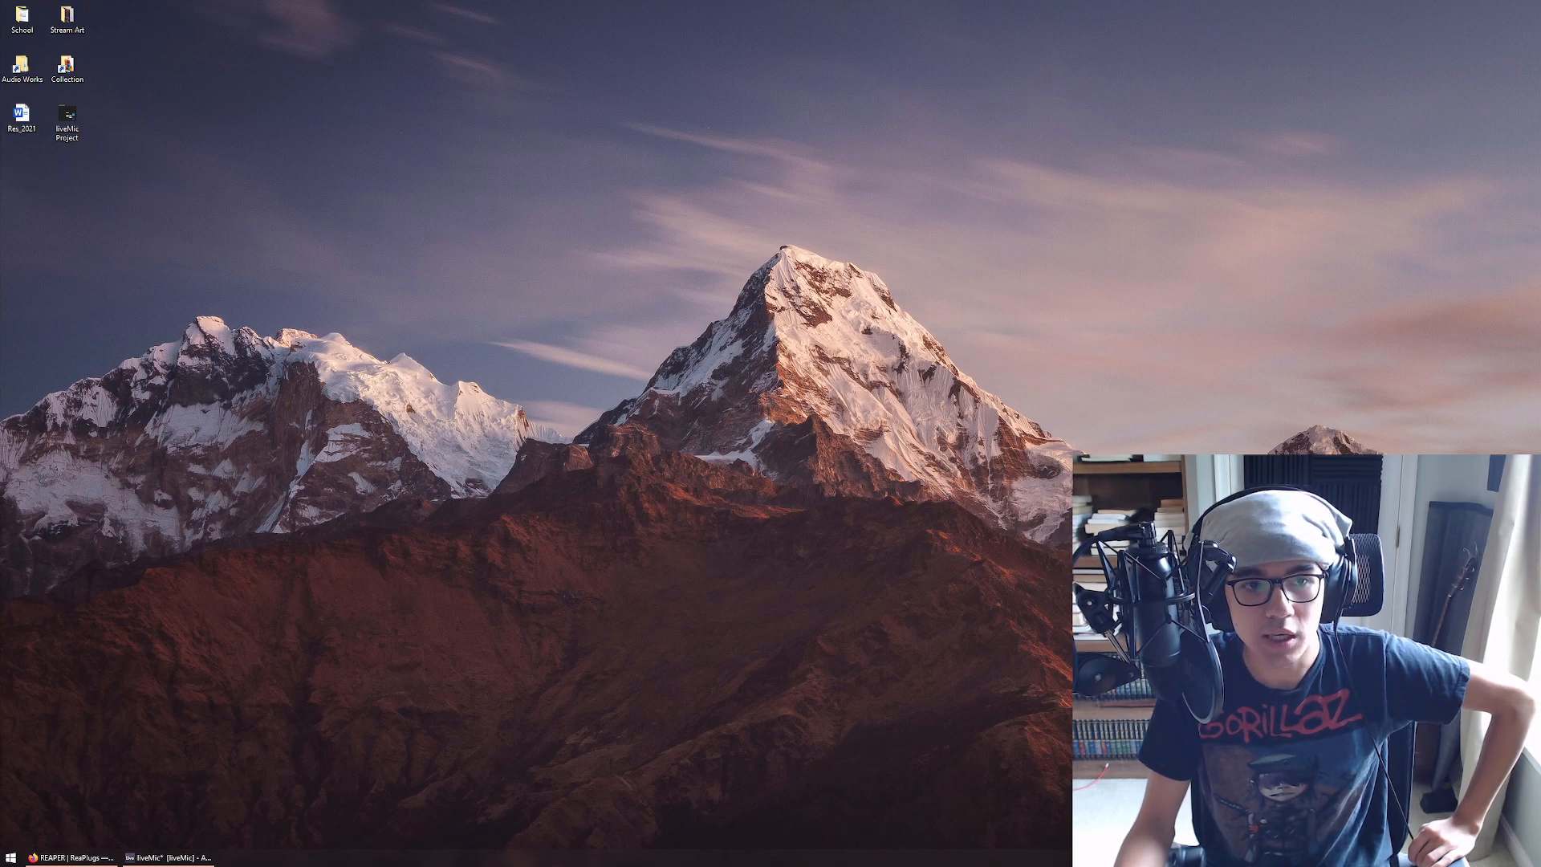
# Switch to the Word setup script, enlarge its window and zoom to 100% to review the outline, and move it back off this display
pyautogui.moveTo(0, 101); pyautogui.dragTo(294, 16)
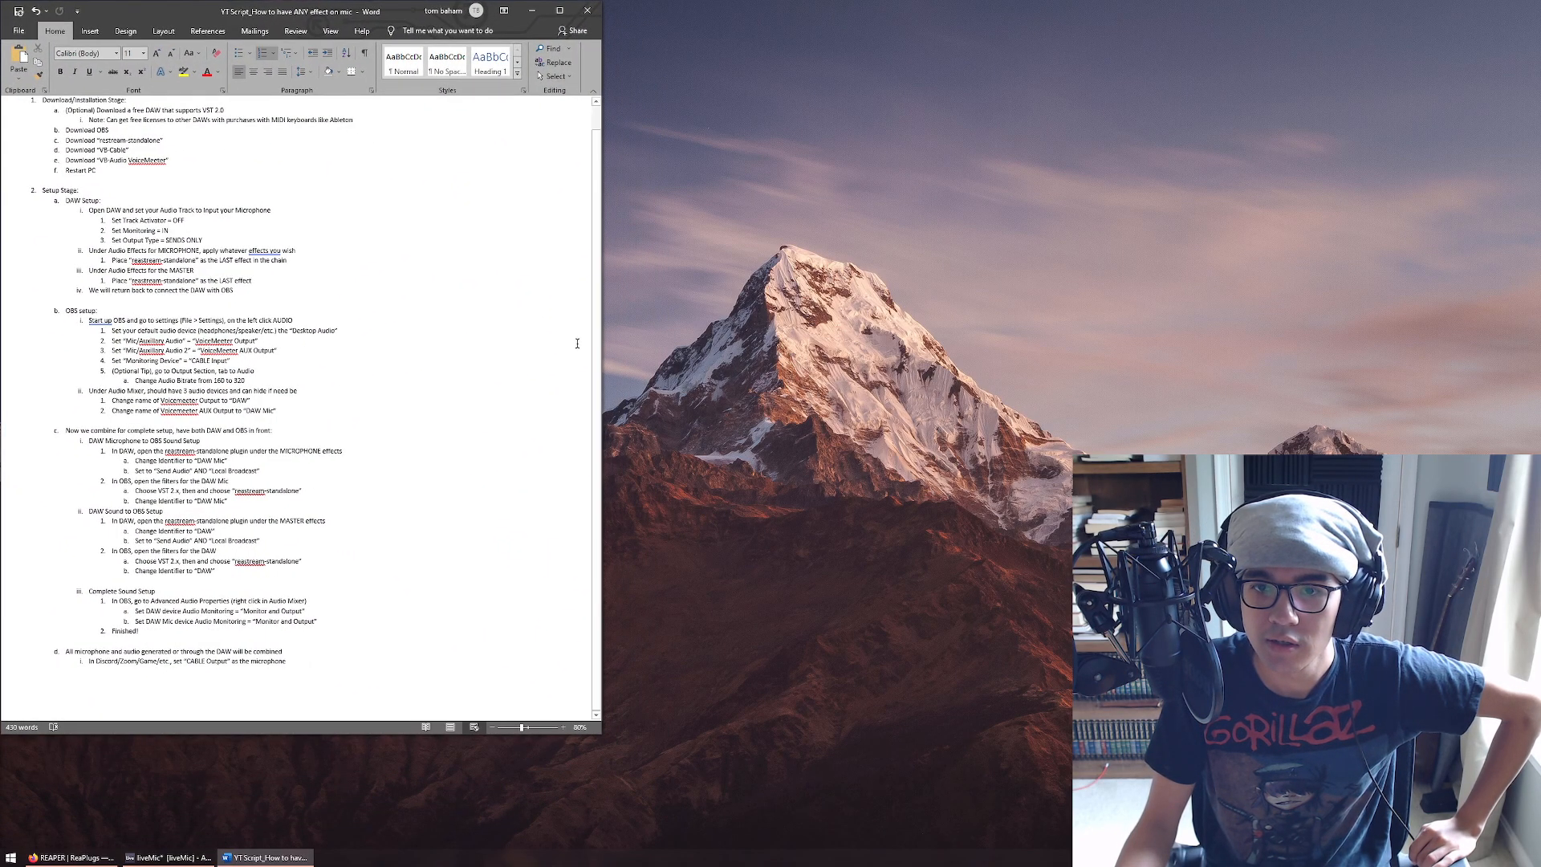
pyautogui.moveTo(603, 736); pyautogui.dragTo(726, 845)
pyautogui.click(687, 839)
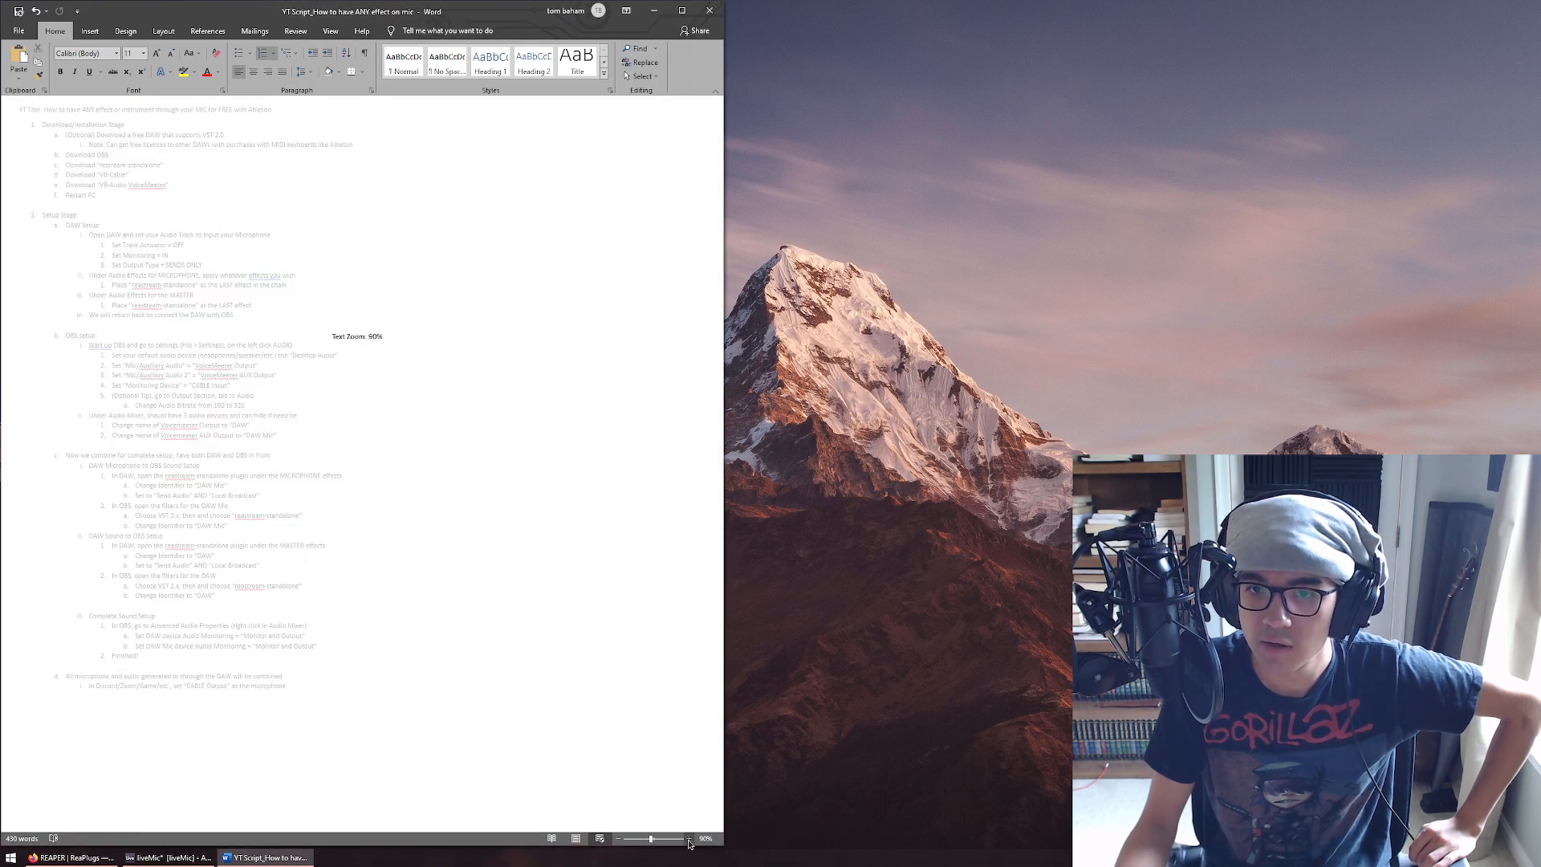
pyautogui.click(686, 839)
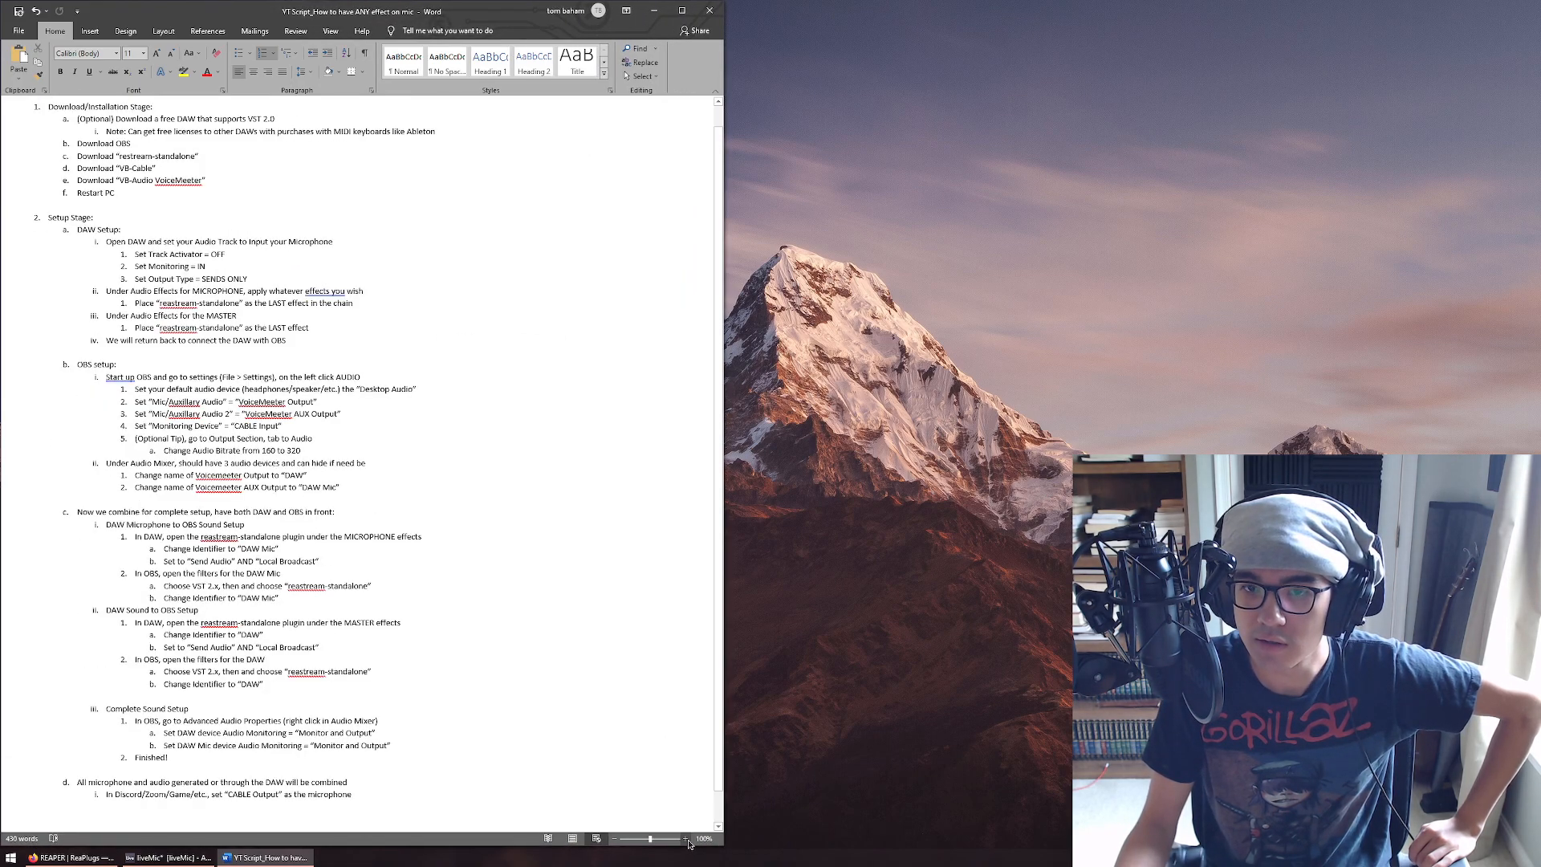
pyautogui.moveTo(417, 15); pyautogui.dragTo(444, 18)
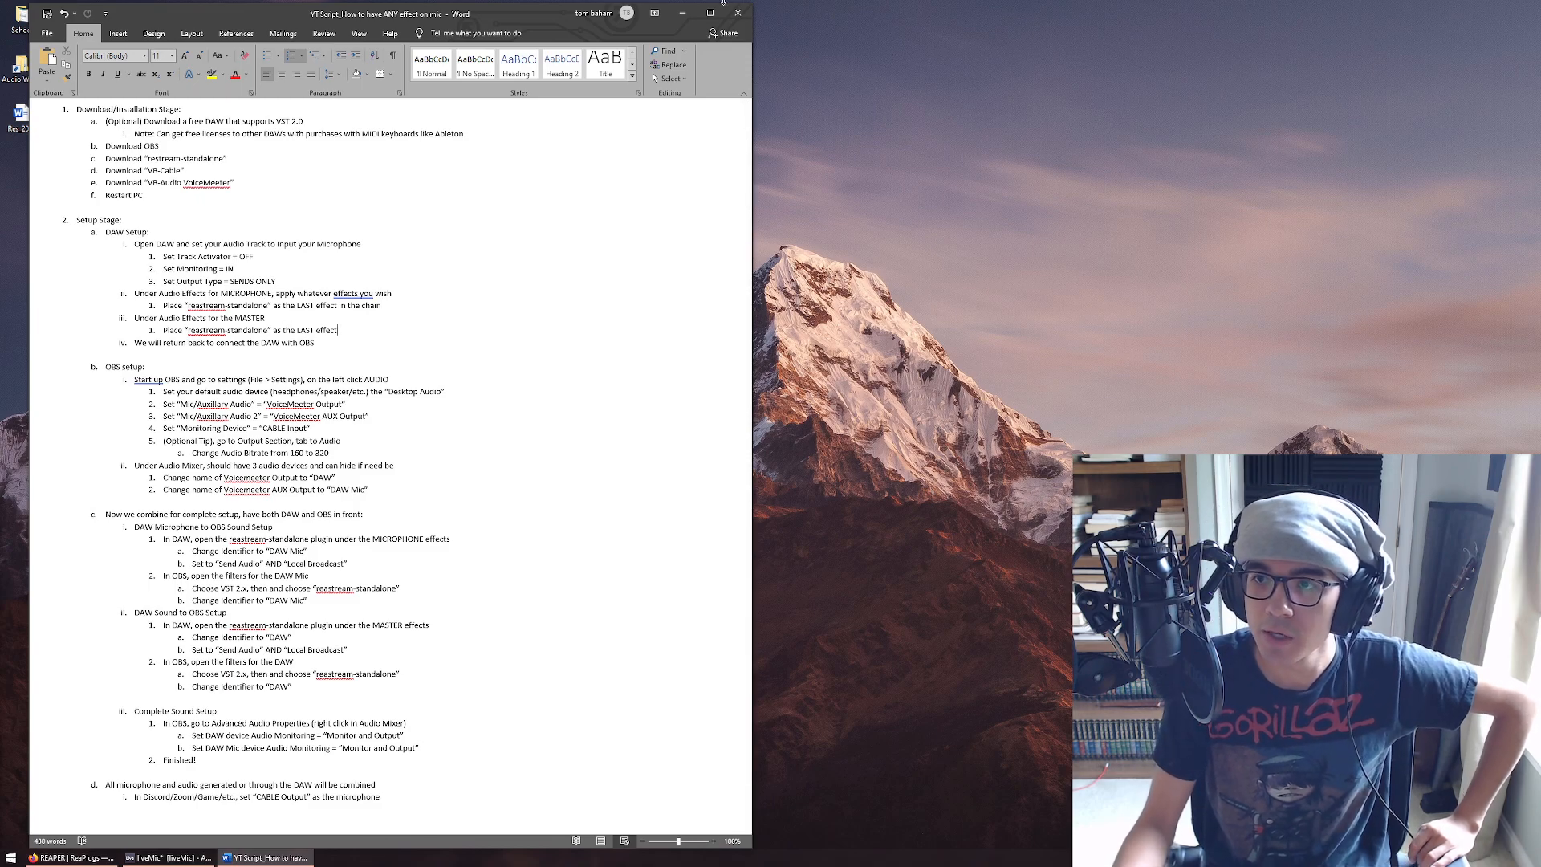
pyautogui.moveTo(509, 16); pyautogui.dragTo(0, 89)
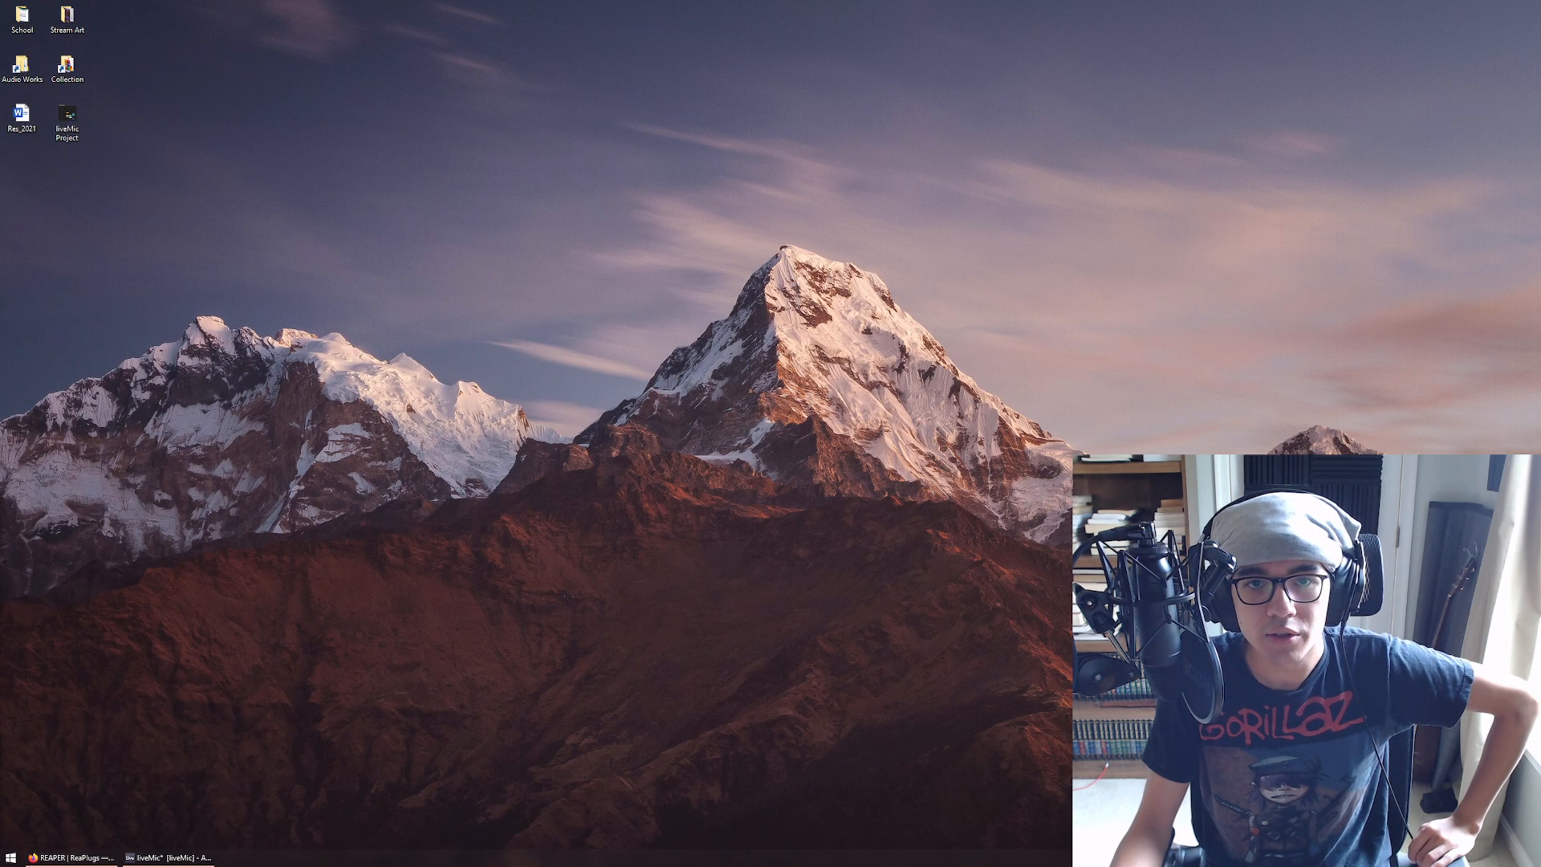